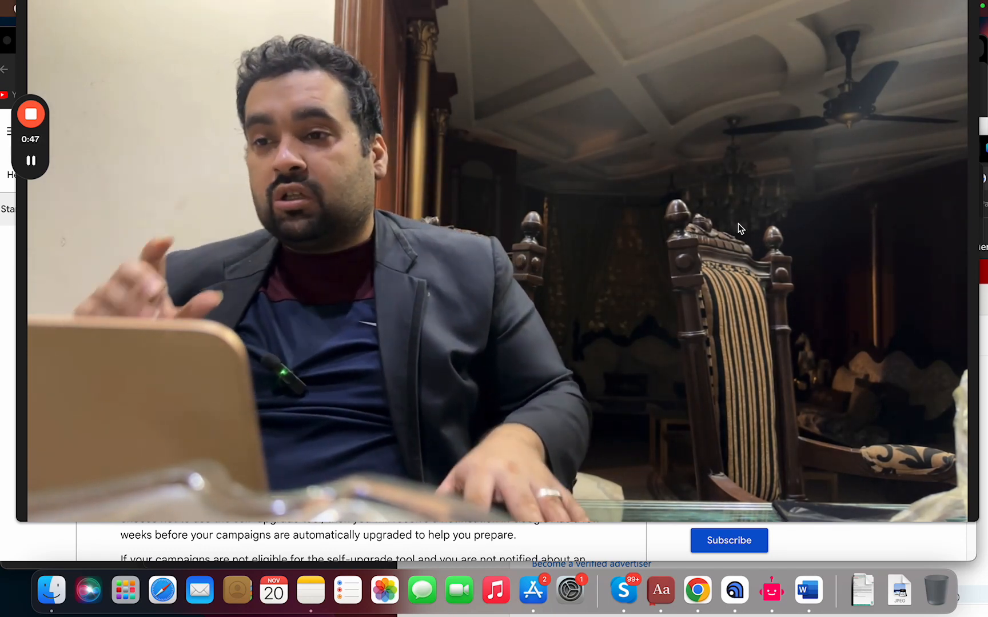
click(41, 166)
click(35, 162)
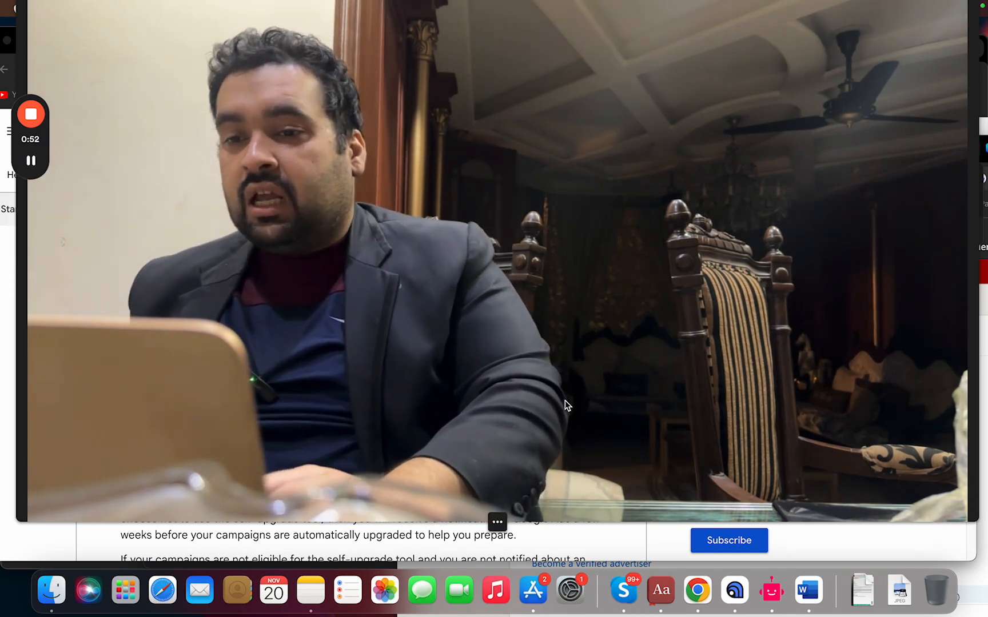
click(497, 522)
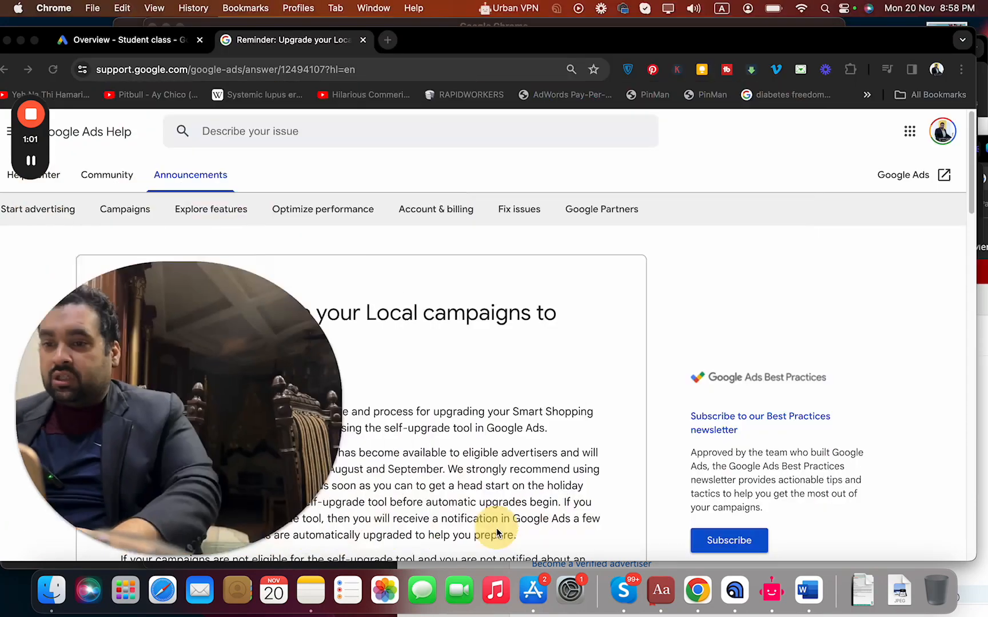
click(496, 522)
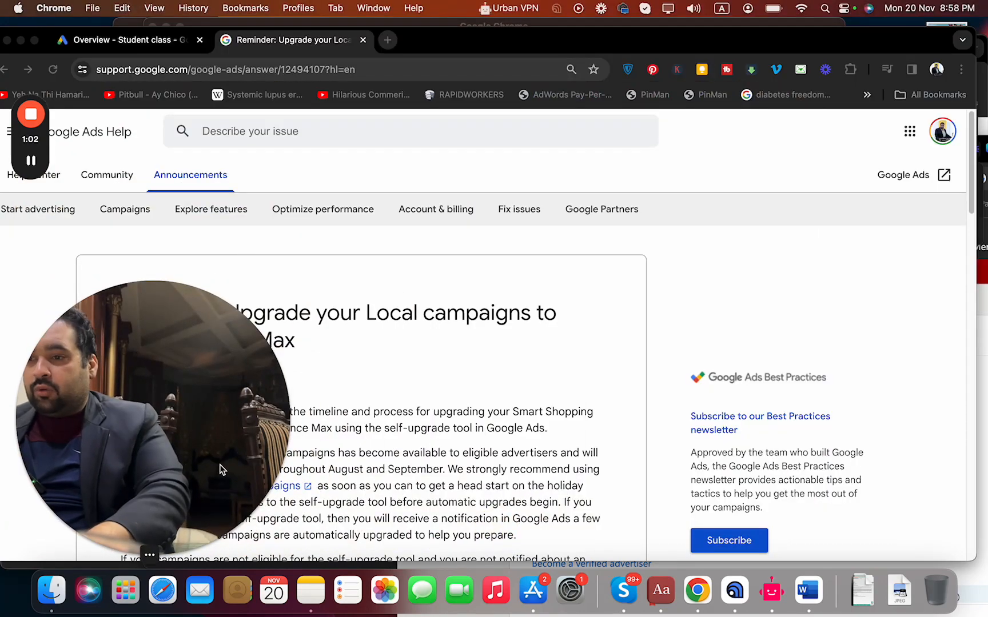
drag(222, 470, 835, 446)
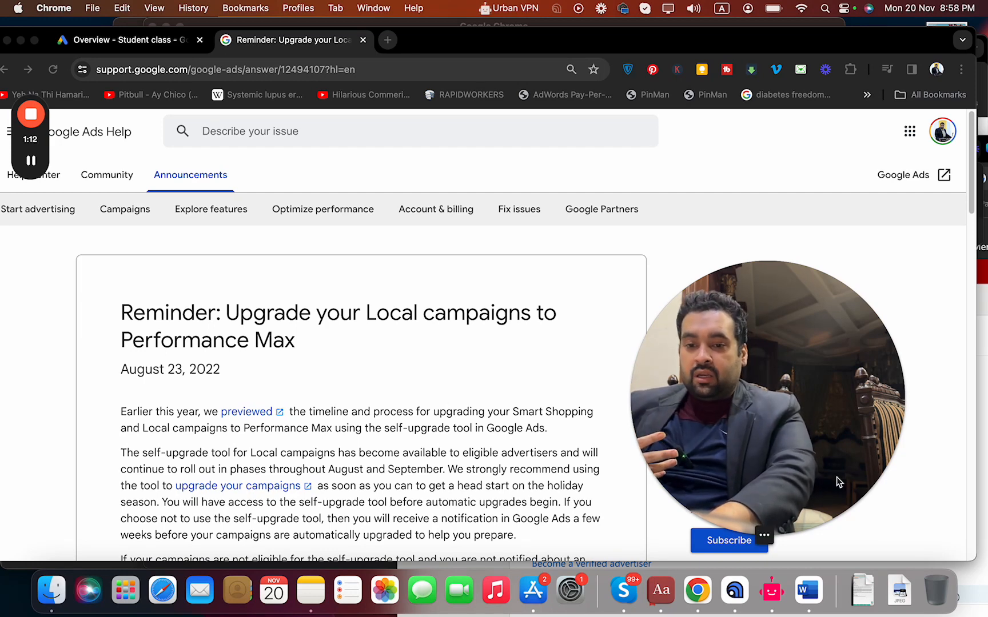
click(779, 540)
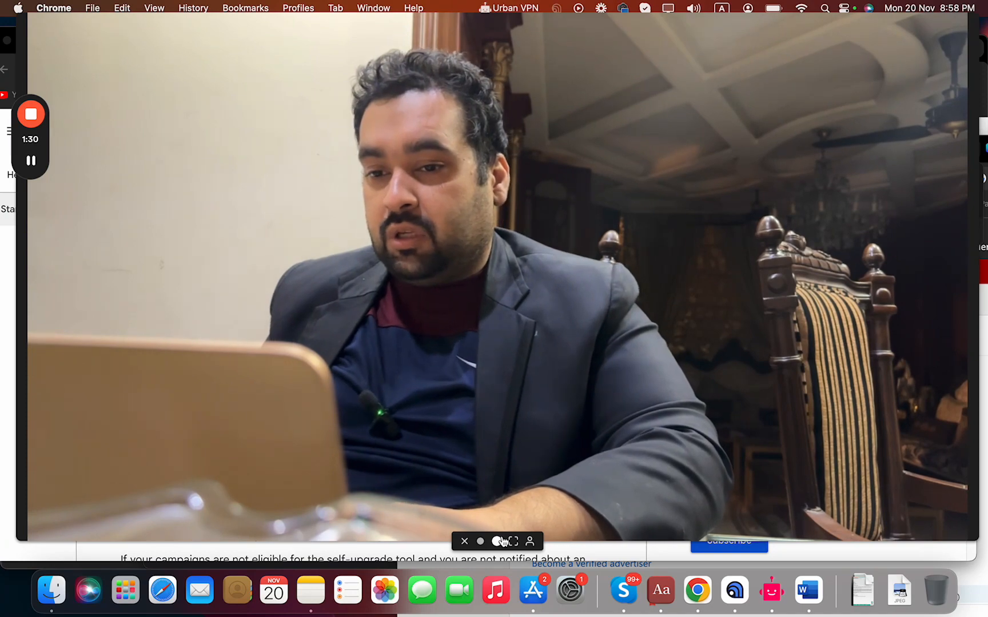
click(501, 541)
drag(158, 375, 804, 363)
Switch to the Google Ads account overview and start creating a new campaign.
click(156, 41)
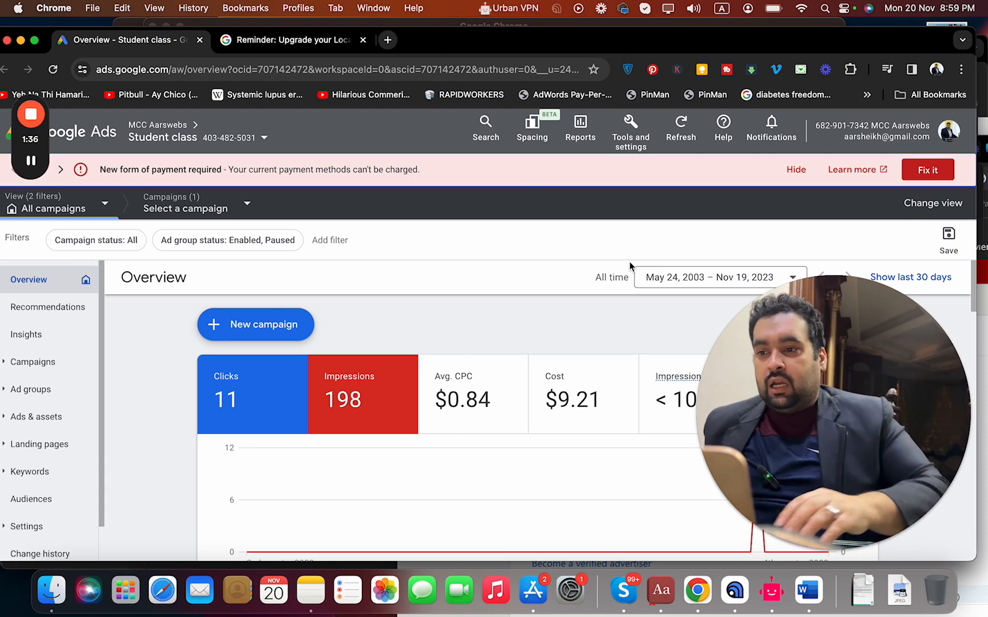
click(823, 446)
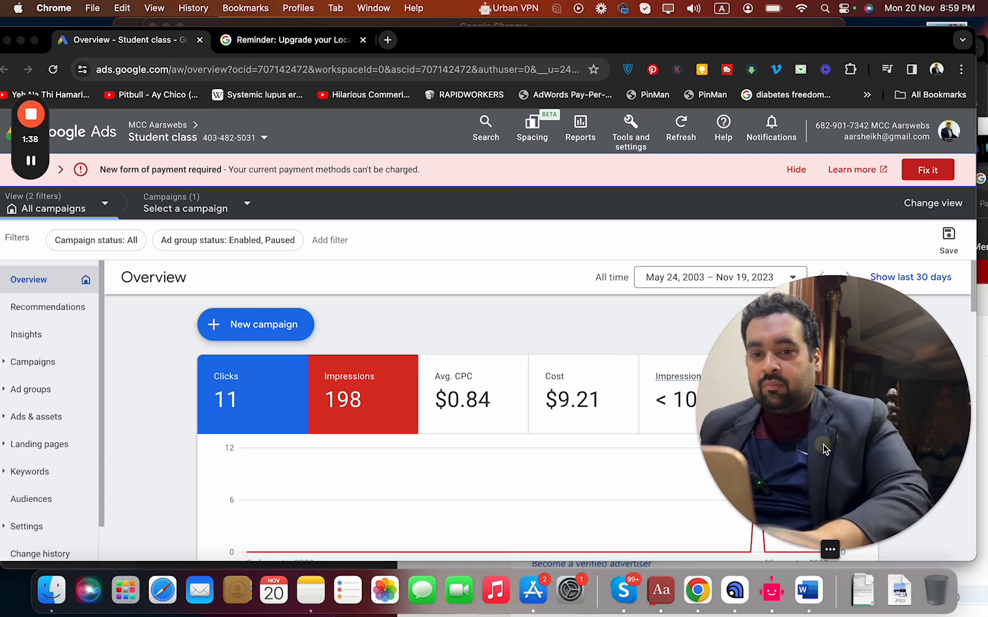
drag(823, 448, 798, 281)
drag(972, 288, 971, 252)
click(268, 330)
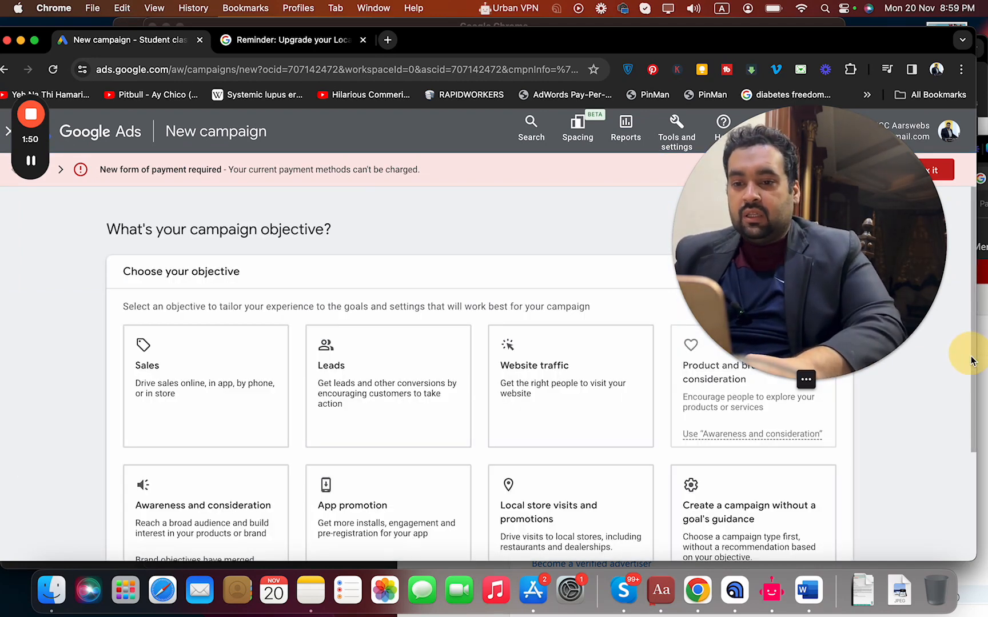
Choose Sales as the campaign objective and Search as the campaign type.
drag(972, 378, 972, 416)
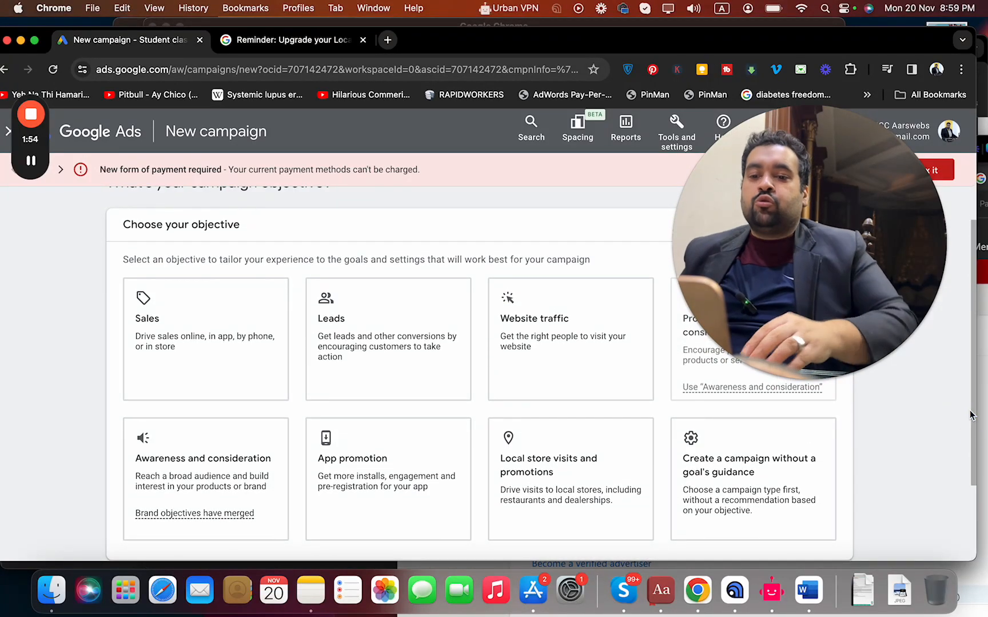
click(699, 507)
click(586, 496)
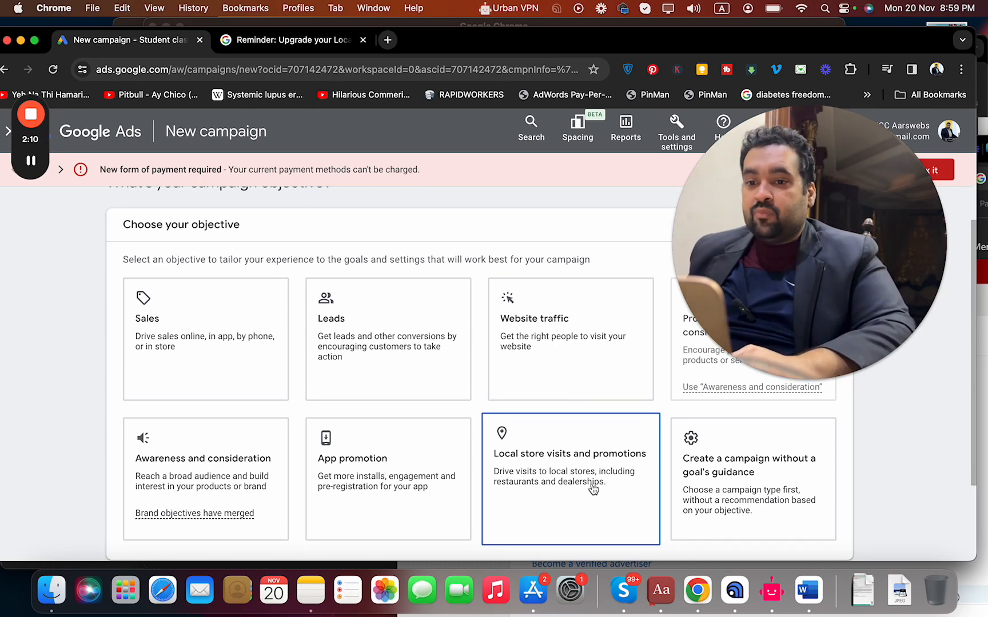
click(231, 353)
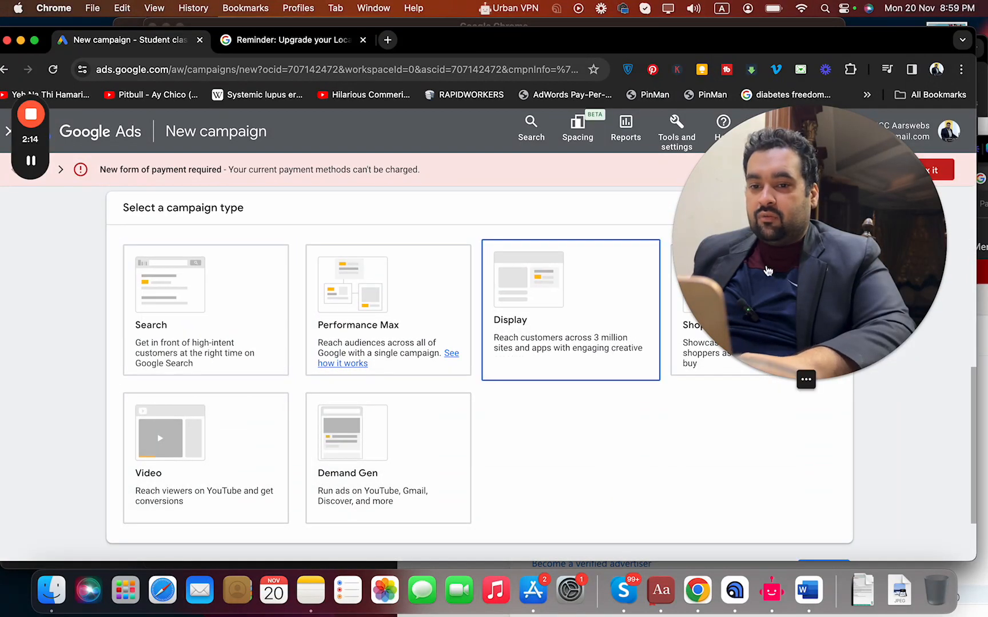
drag(796, 267, 821, 220)
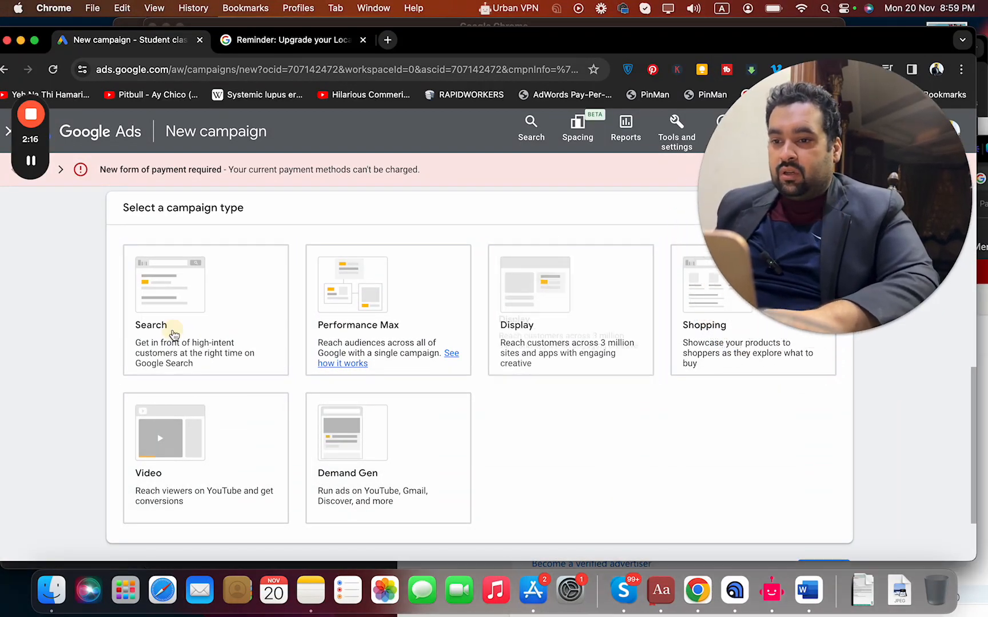
click(175, 313)
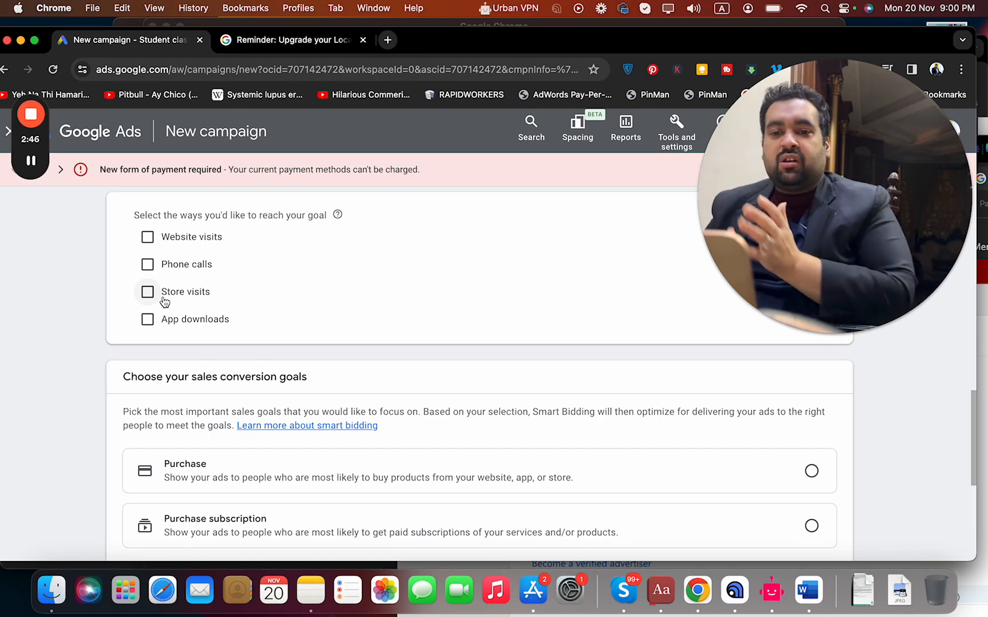
Select Store visits as the way to reach the goal and Purchase as the sales conversion goal.
click(165, 302)
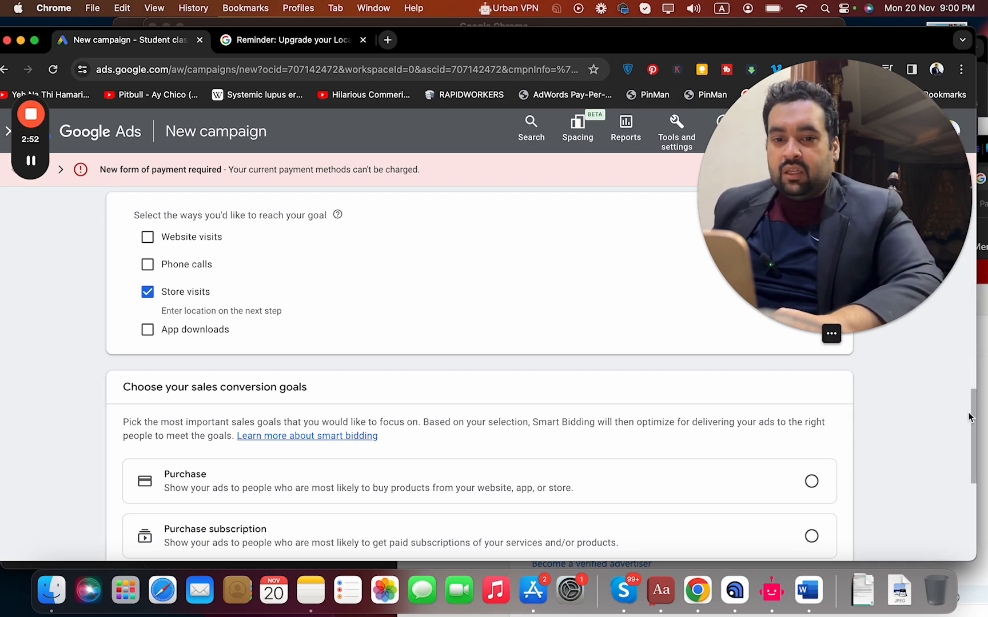
drag(969, 417, 973, 446)
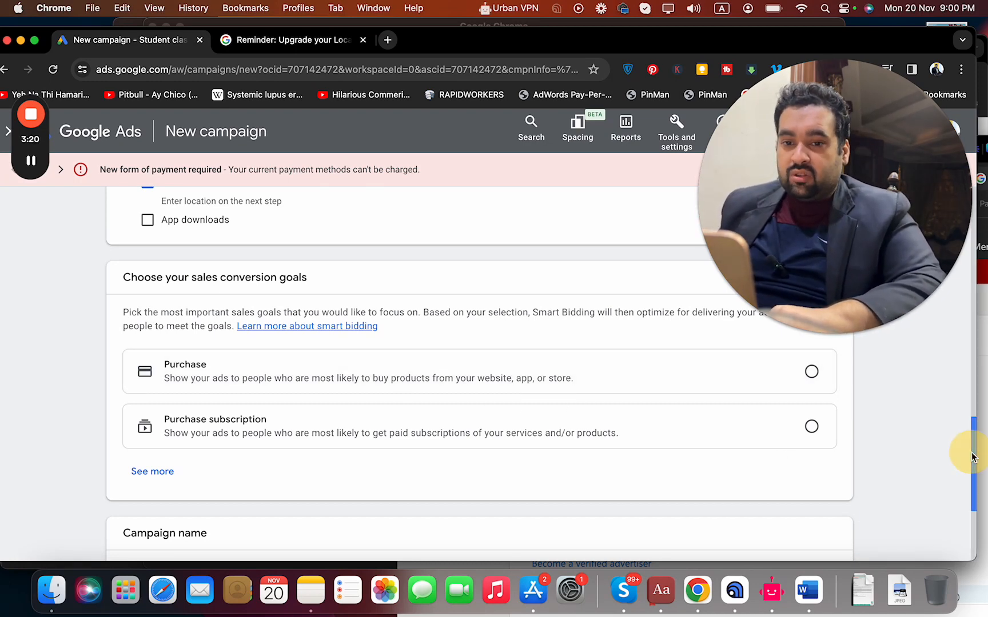
click(823, 379)
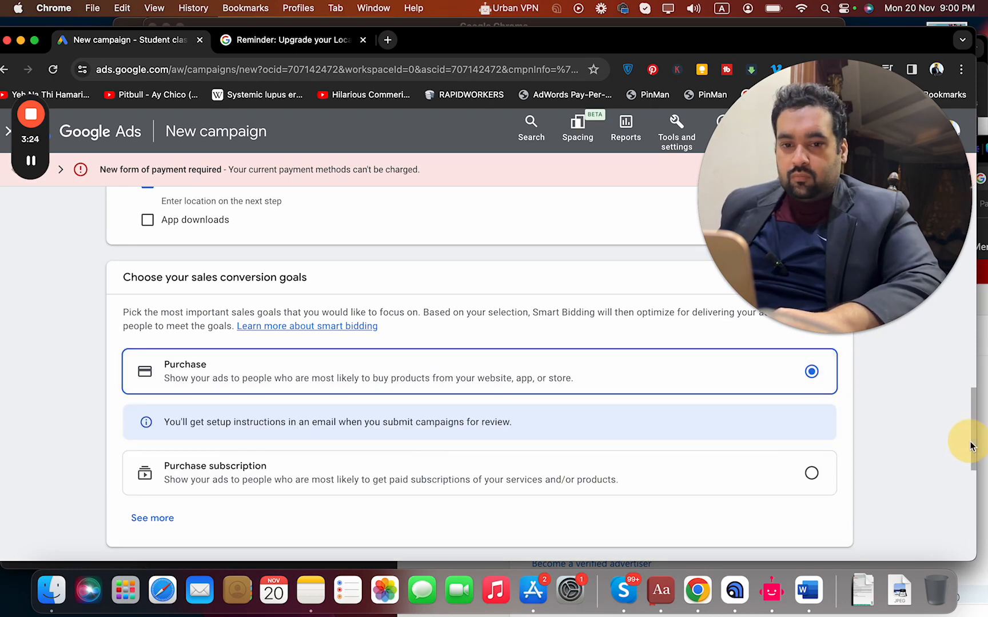
Name the campaign "How to Run Google Ads For Local Business" and continue to bidding with enhanced conversions turned on.
drag(974, 447, 962, 566)
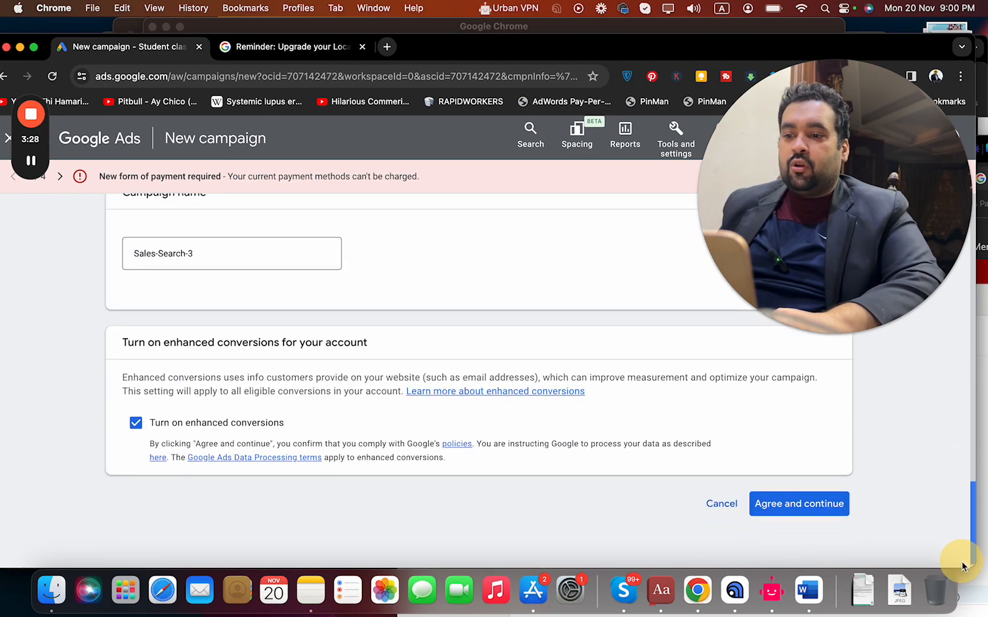
click(274, 255)
key(super+a)
text(H)
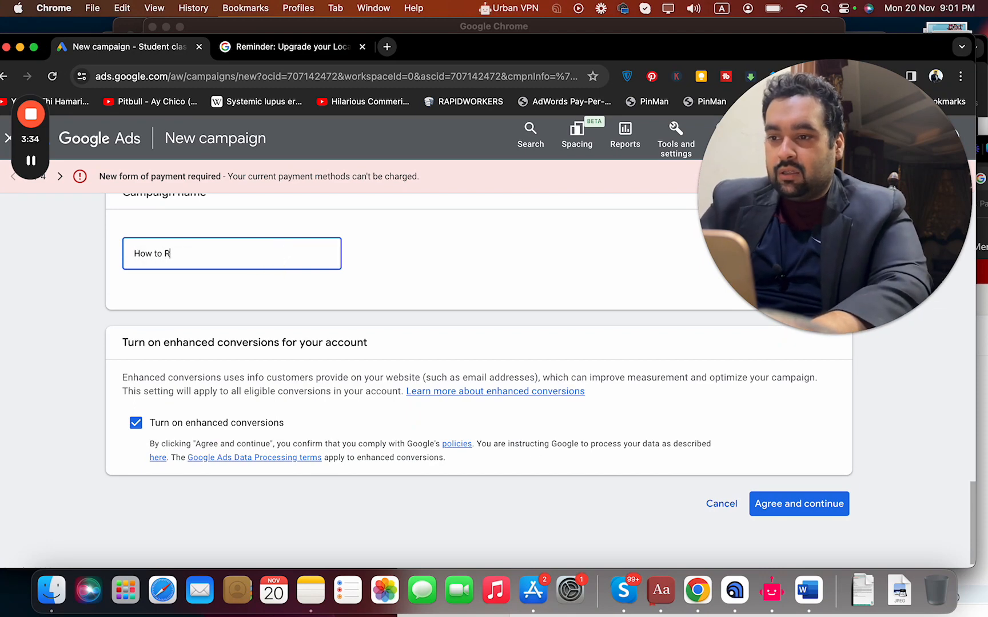
text(ow to Run Google A)
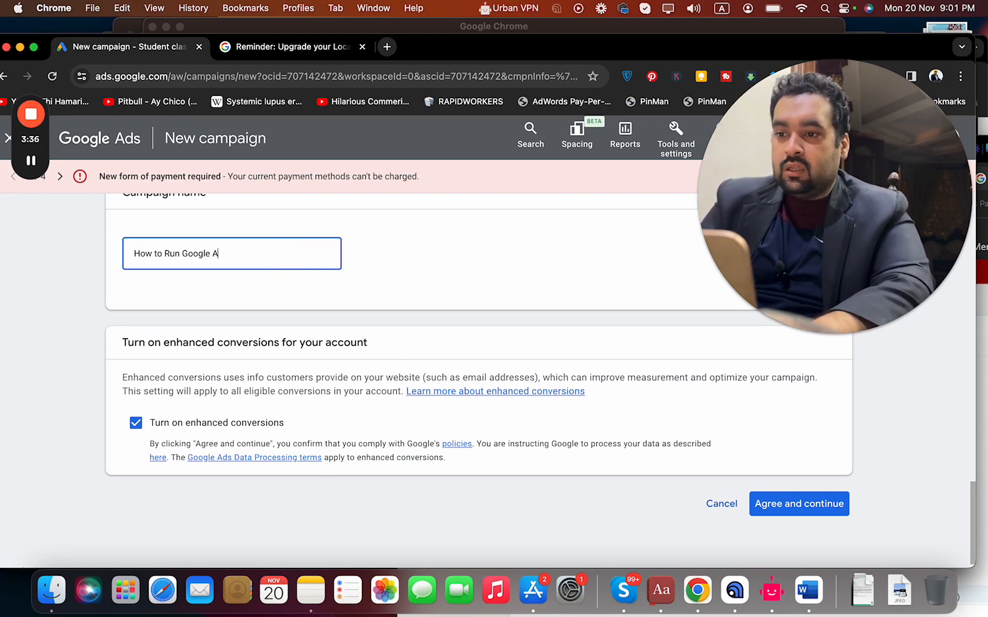
text(ds For Lo)
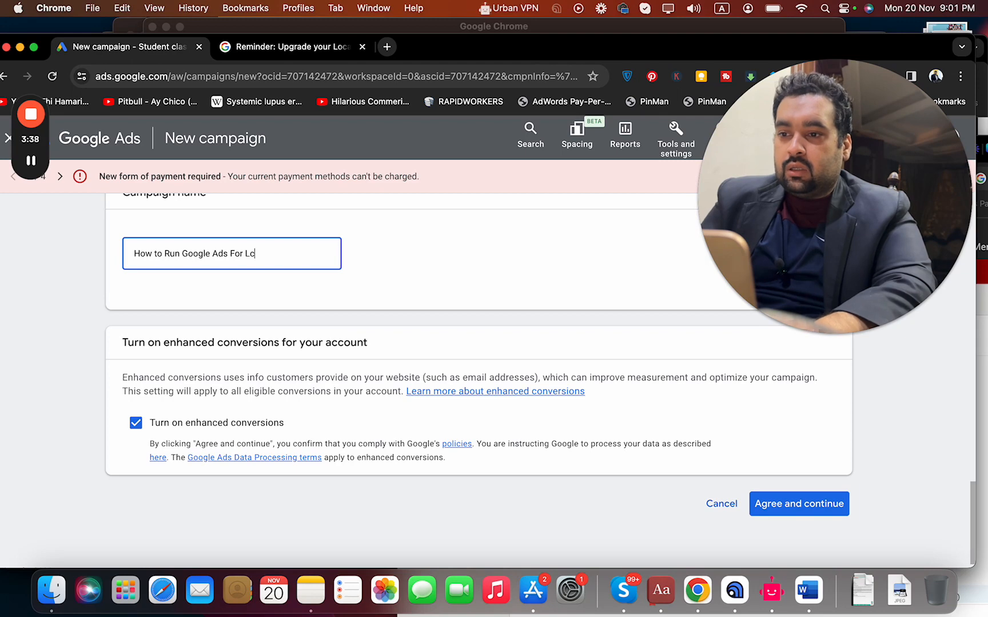
text(cal Business)
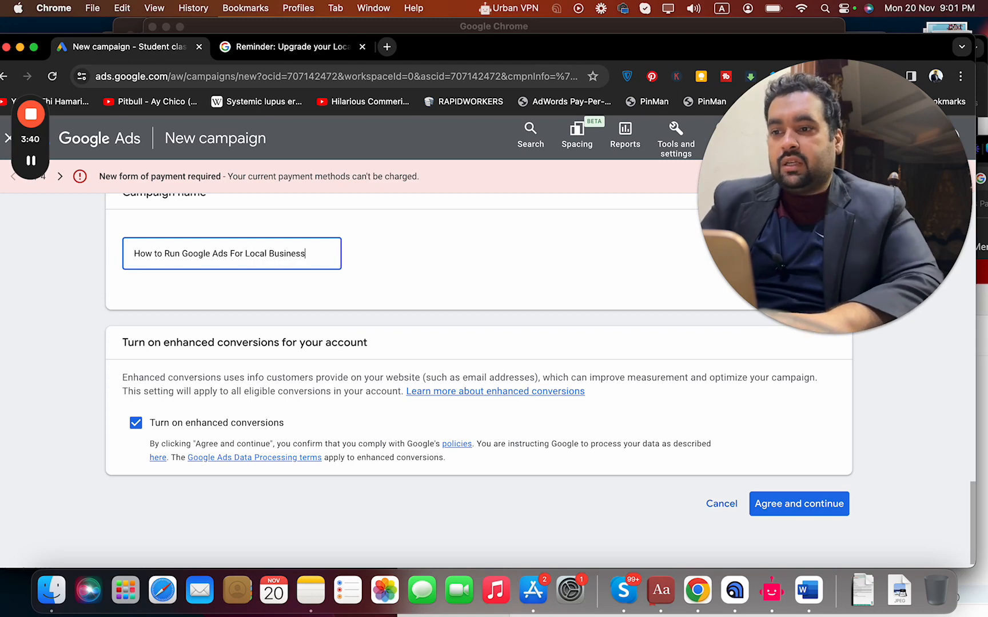
click(799, 506)
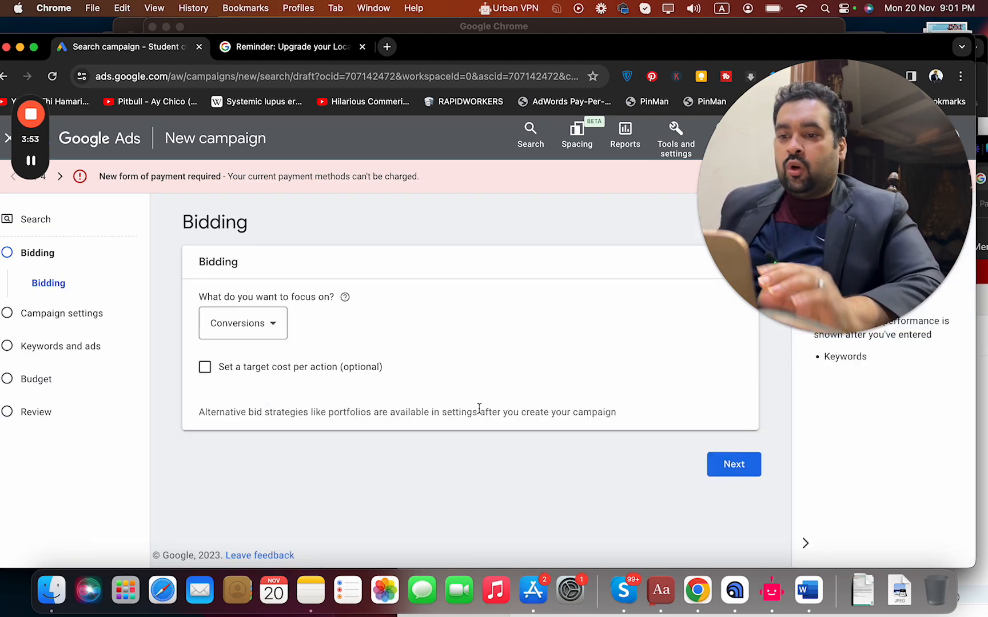
Try Impression share as the bidding focus and view the options for where the ads appear.
click(272, 314)
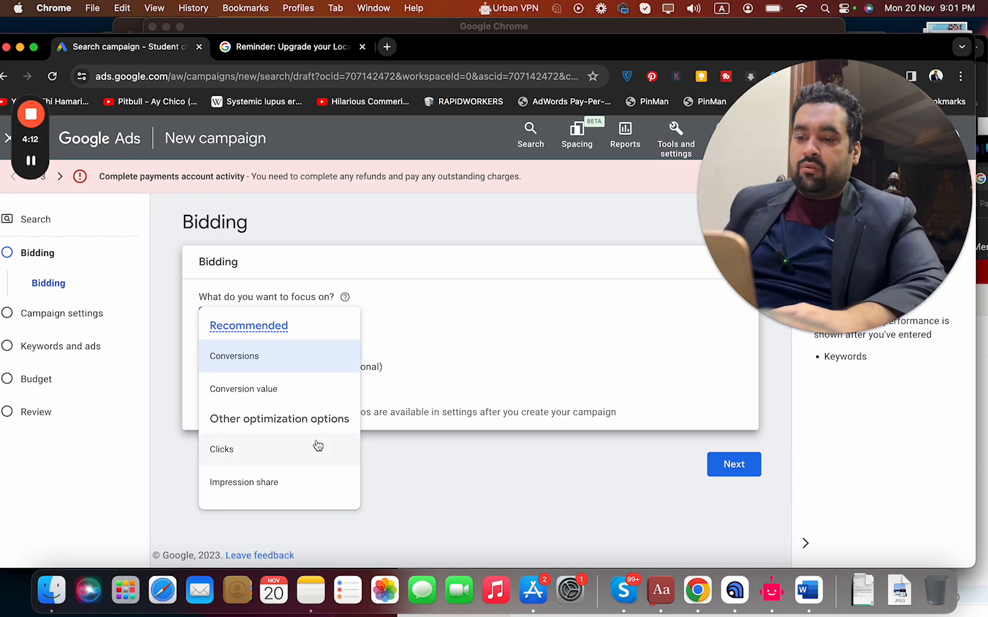
mouse_move(312, 492)
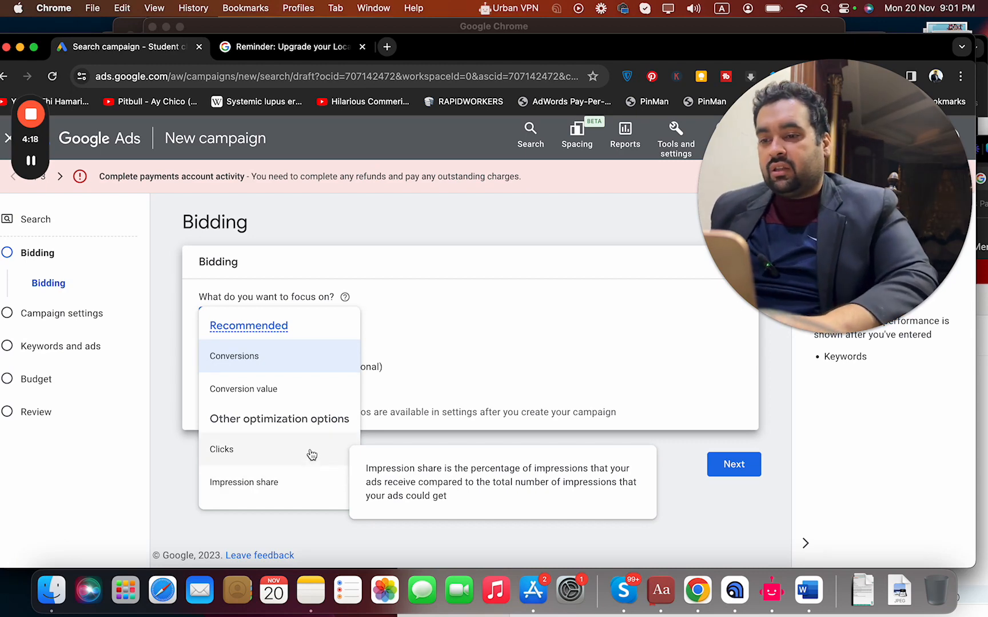
mouse_move(312, 454)
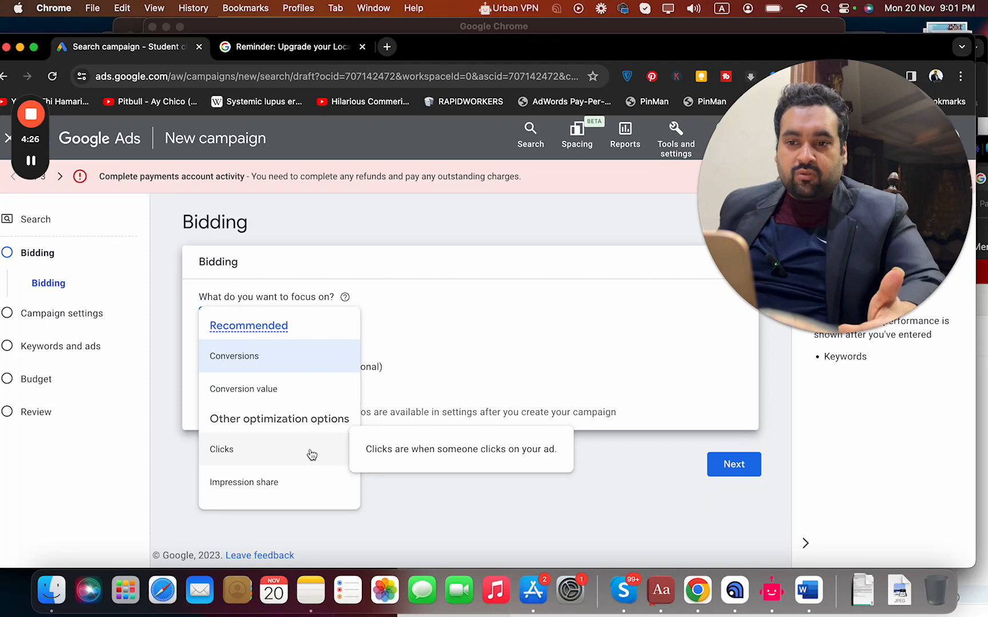
click(309, 482)
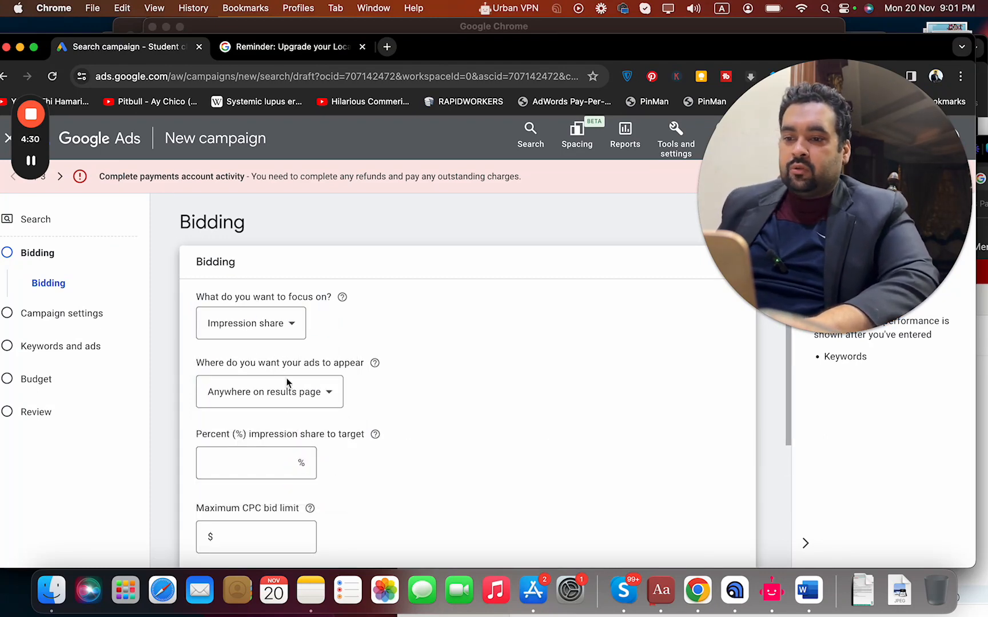
click(286, 392)
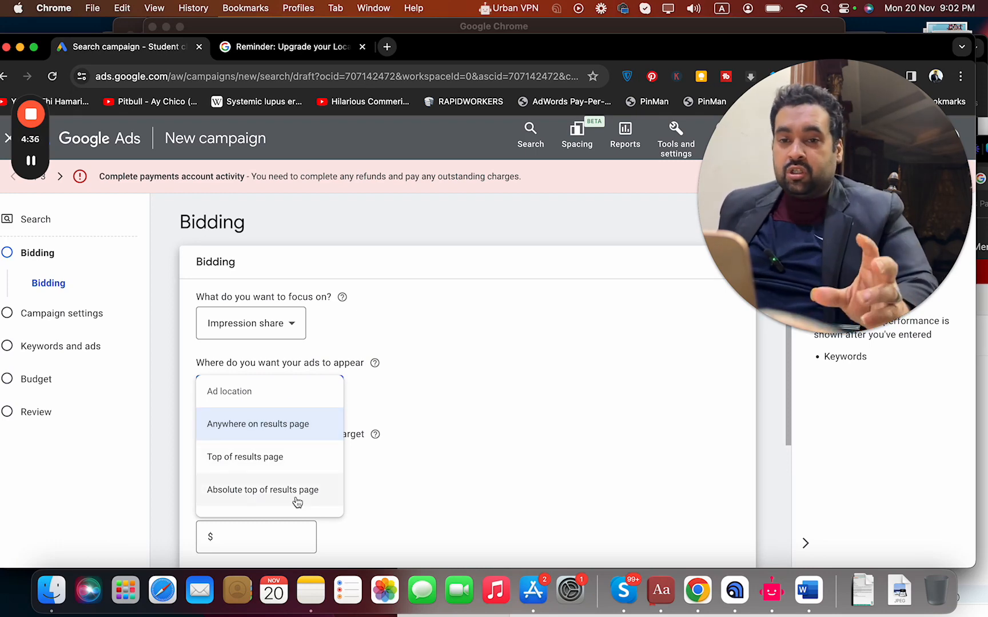
Focus the bidding on Clicks with a maximum CPC bid limit of $3.33 and continue to the campaign settings.
click(278, 330)
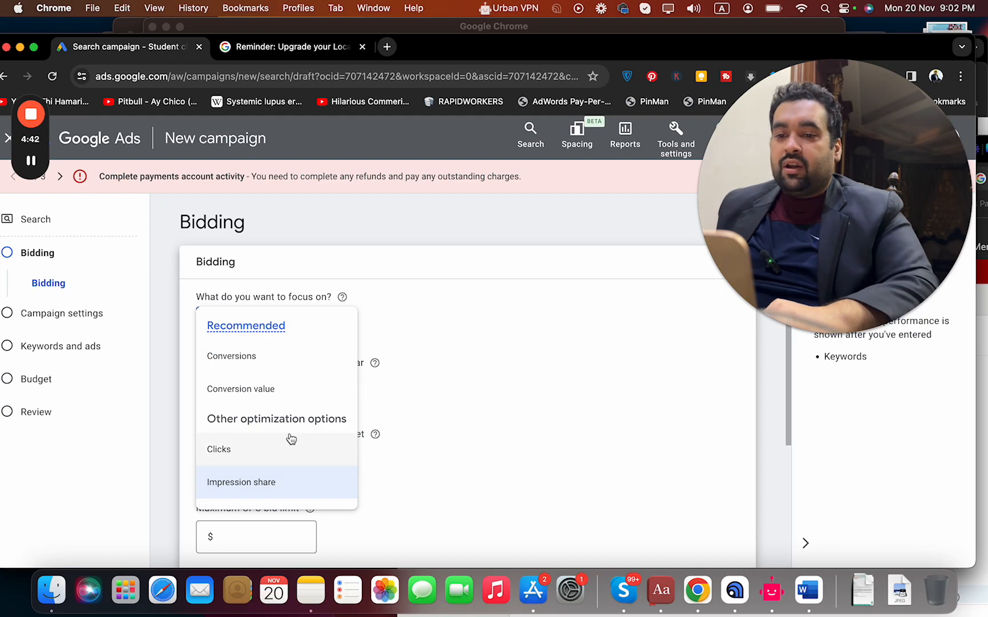
click(298, 450)
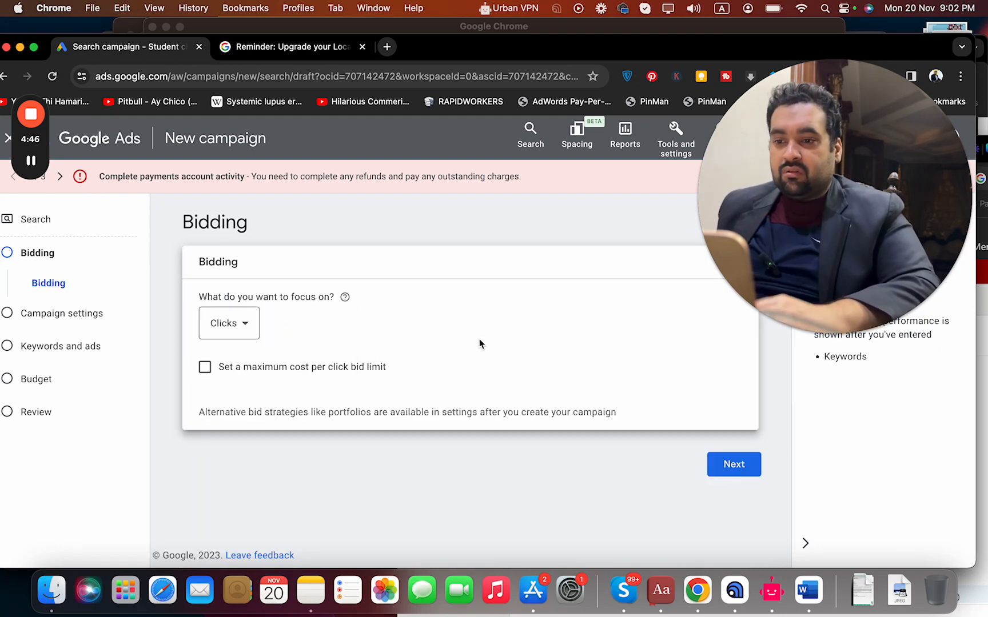
click(365, 368)
click(248, 421)
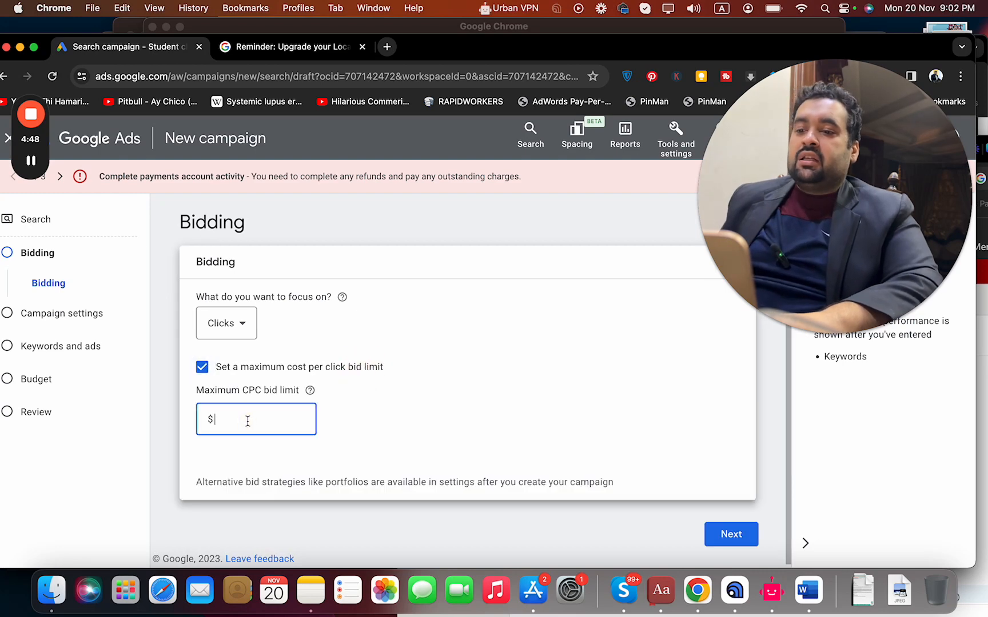
text(3.33)
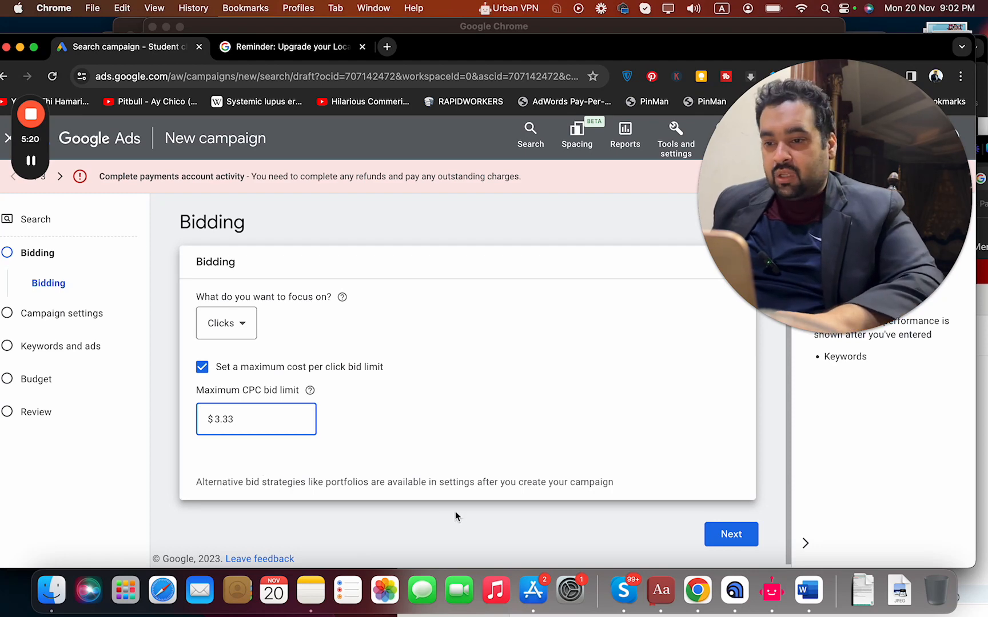
click(717, 528)
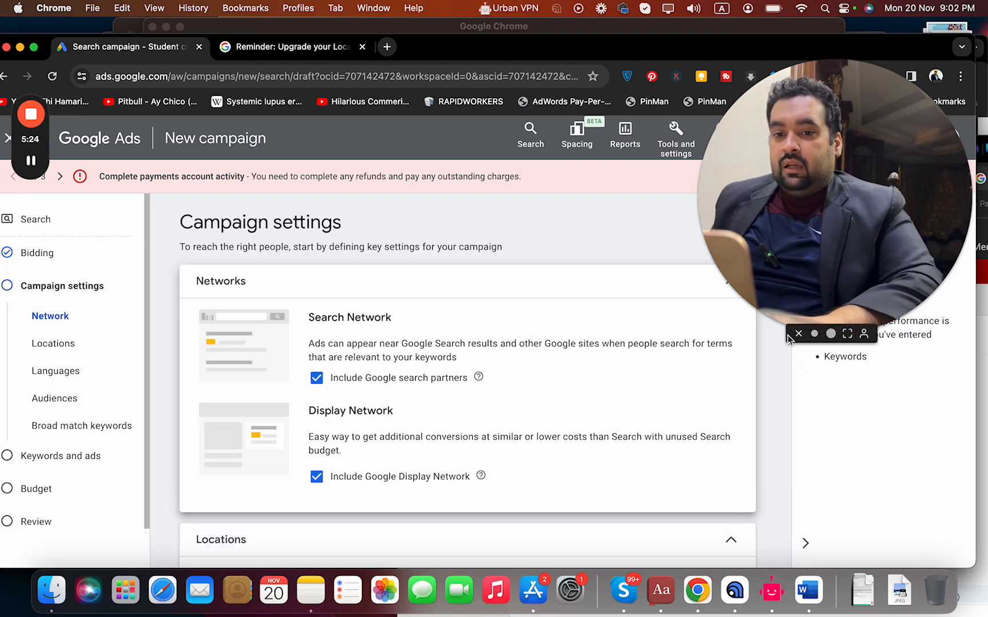
Exclude both the Google Display Network and Google search partners from the campaign's networks.
scroll(729, 392, down, 1)
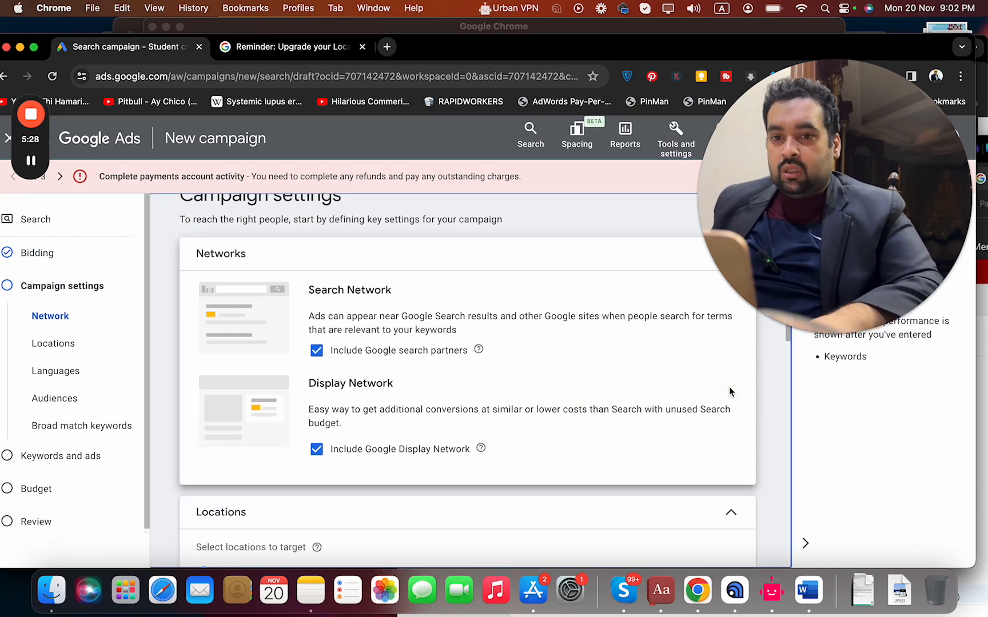
click(423, 455)
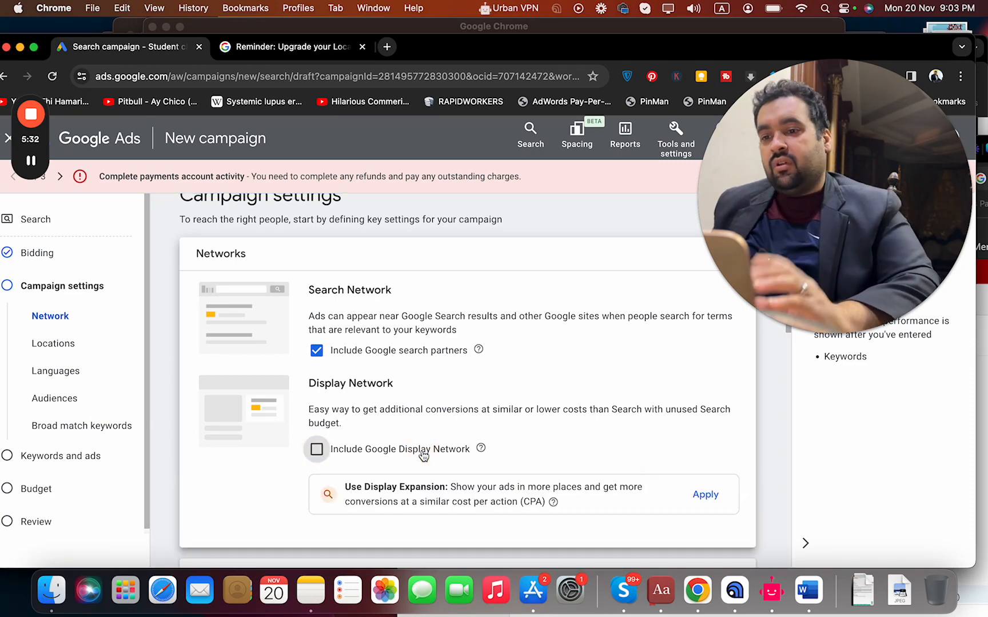
click(424, 352)
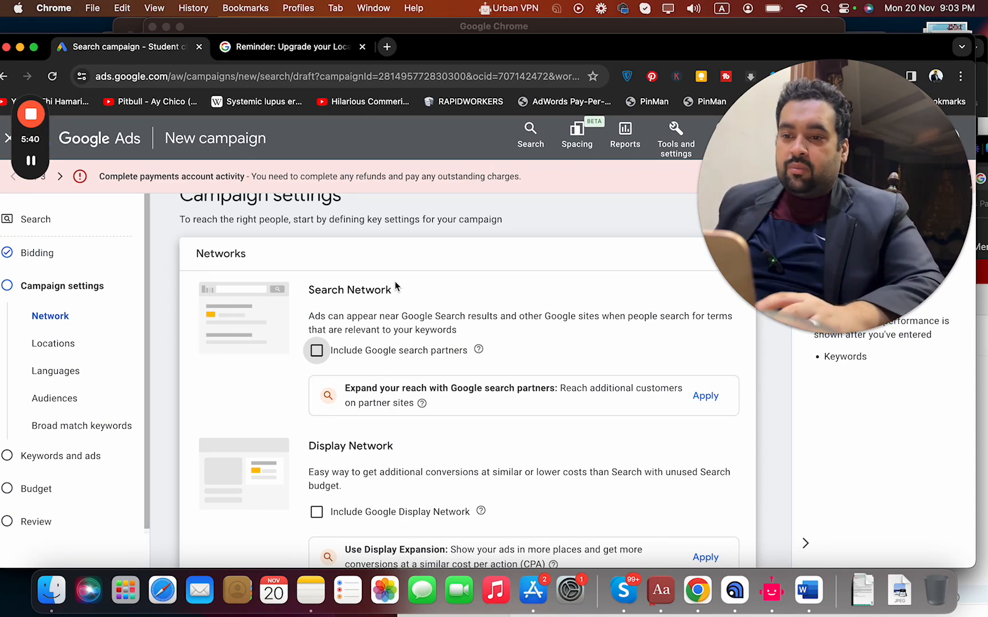
In the Locations settings, expand the location options, choose to enter another location and open the advanced search.
scroll(395, 286, down, 1)
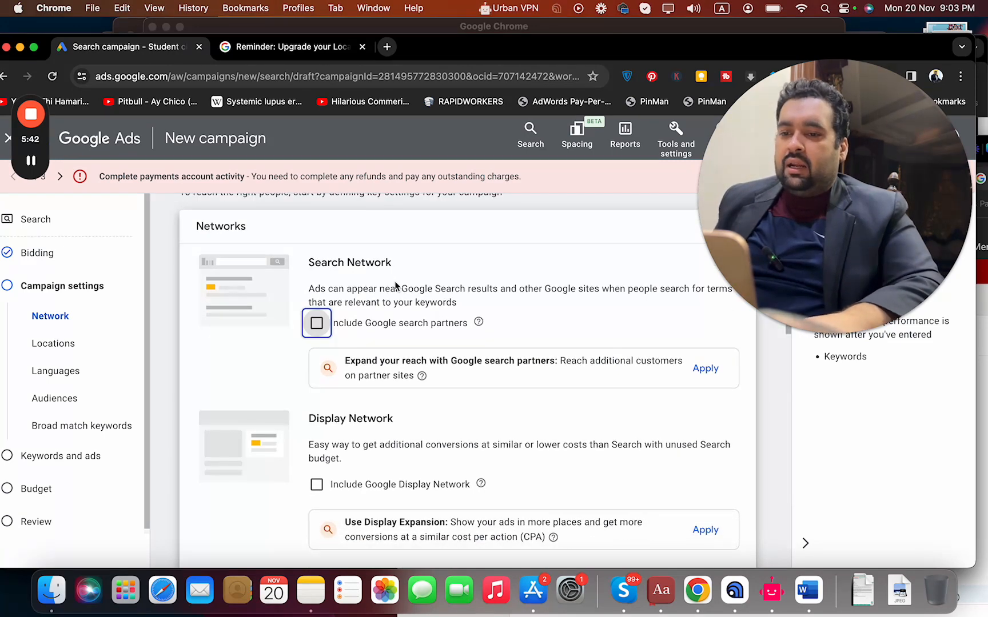
scroll(395, 286, down, 1)
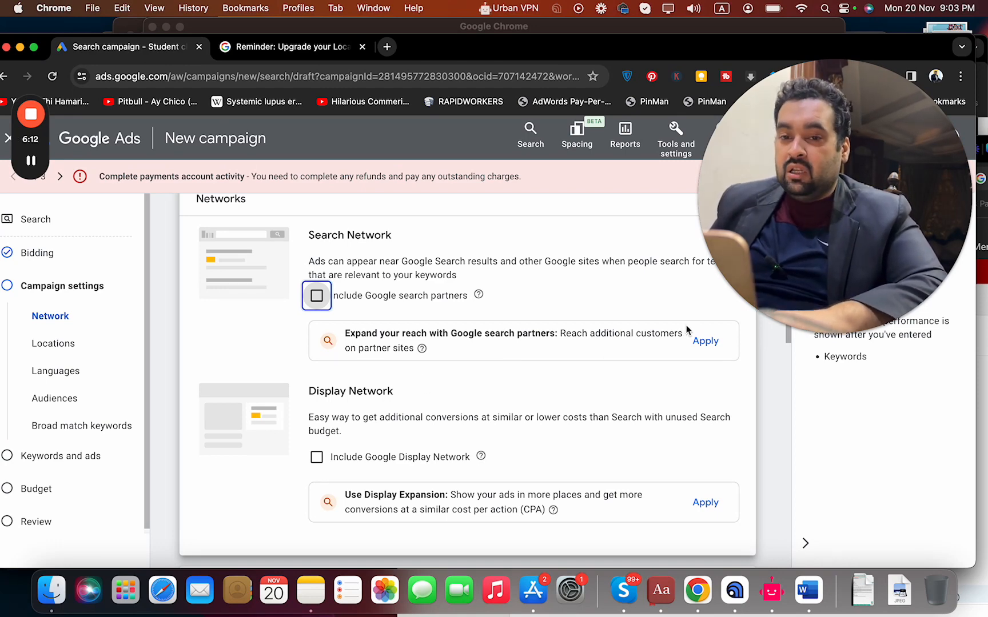
click(765, 371)
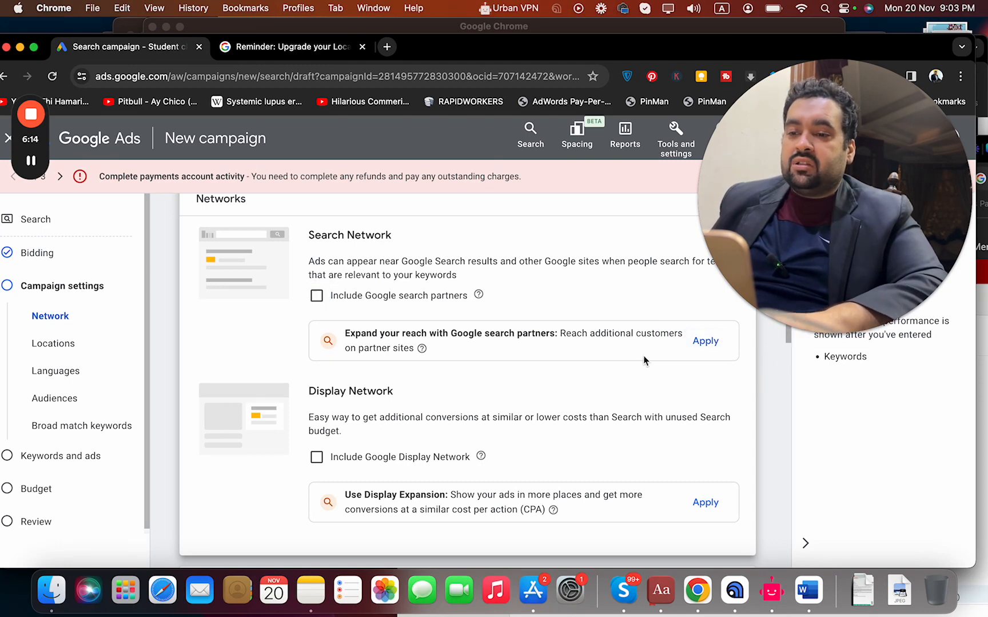
scroll(458, 298, down, 1)
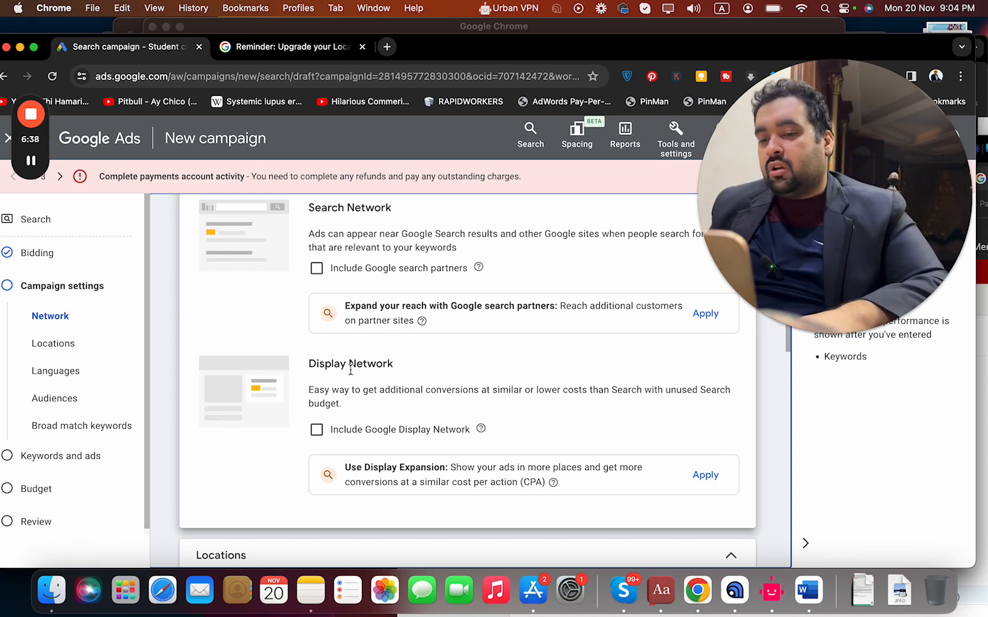
scroll(351, 370, down, 5)
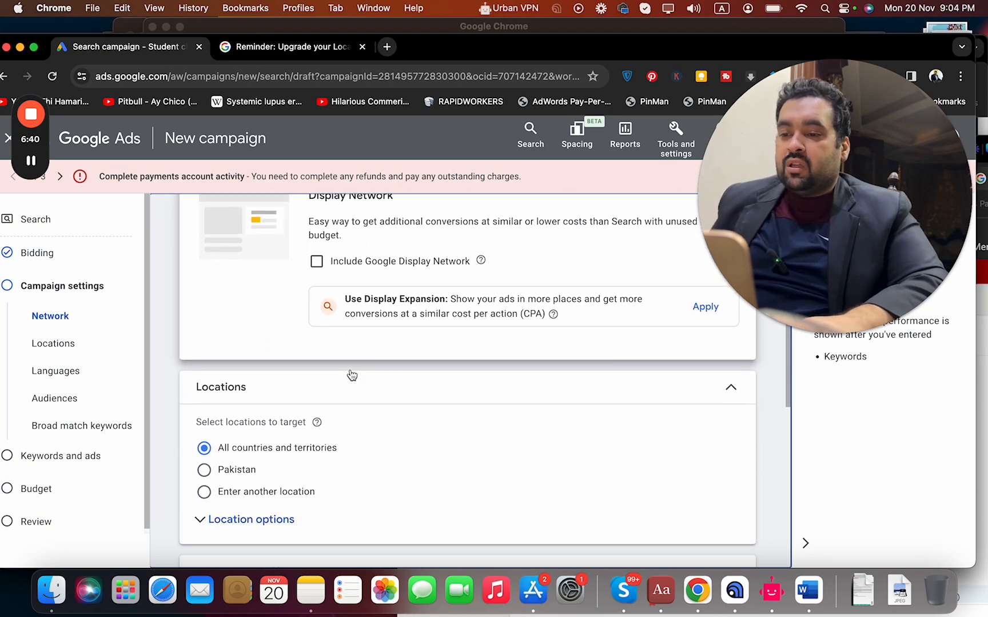
scroll(351, 372, down, 2)
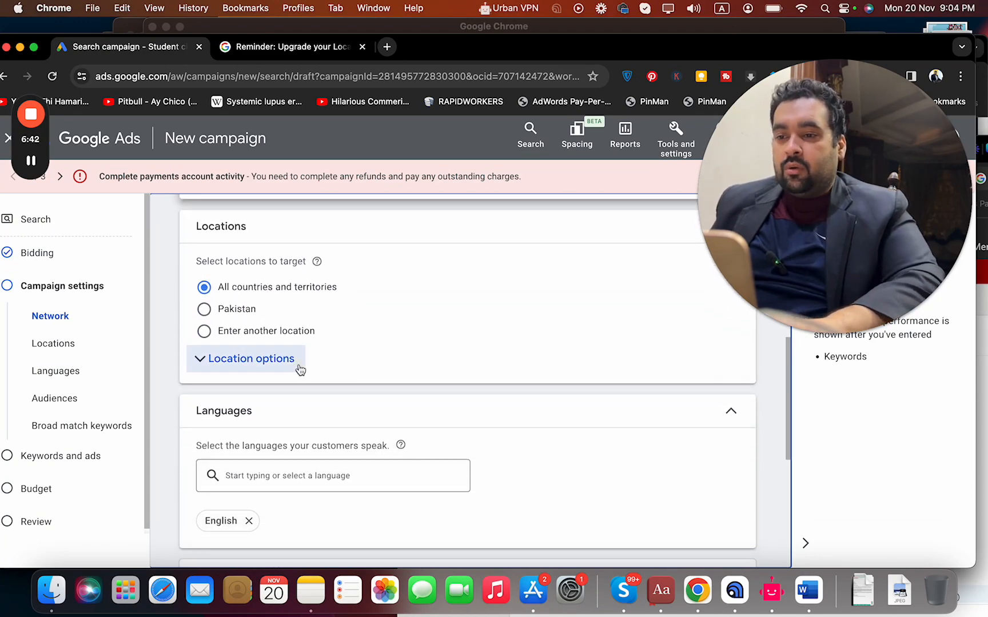
click(199, 366)
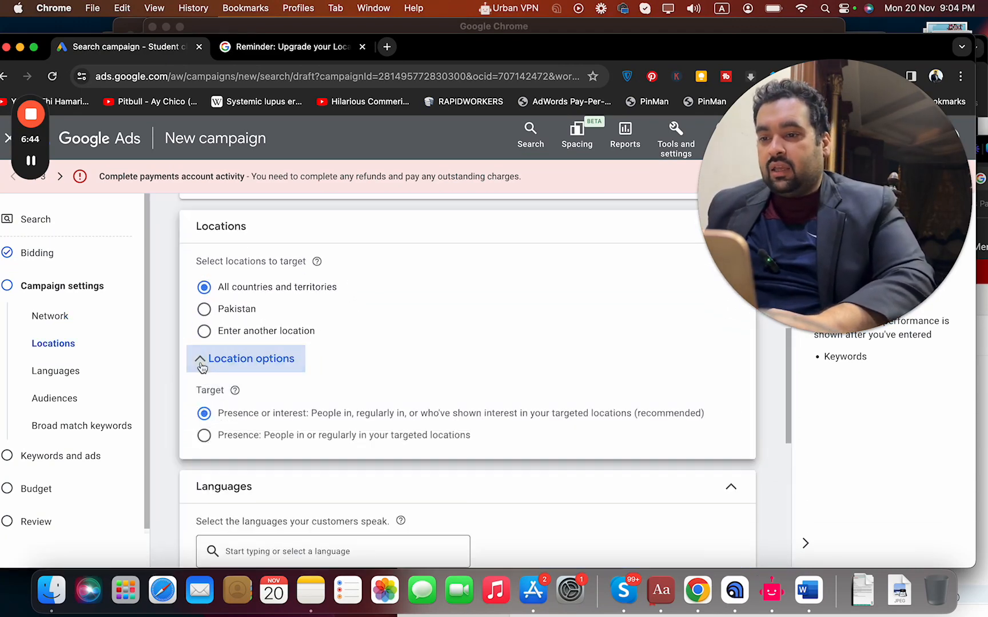
click(201, 366)
click(201, 366)
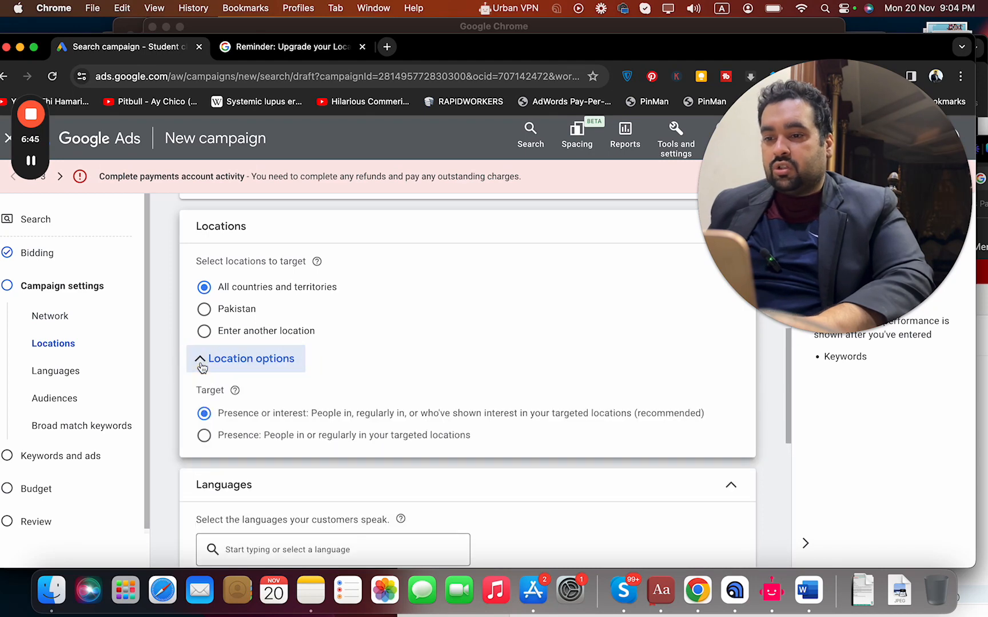
click(222, 337)
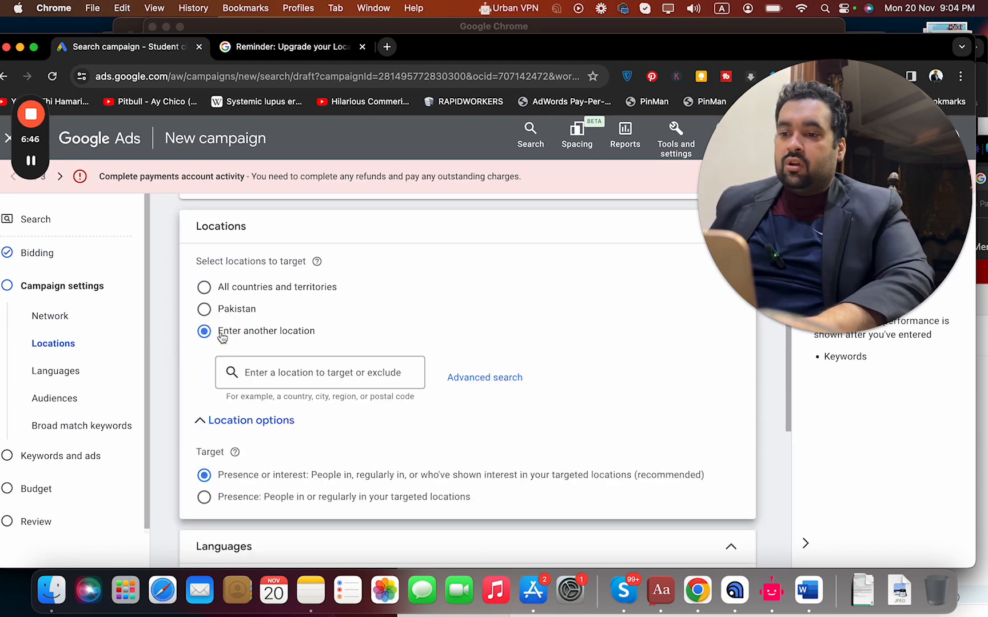
click(508, 384)
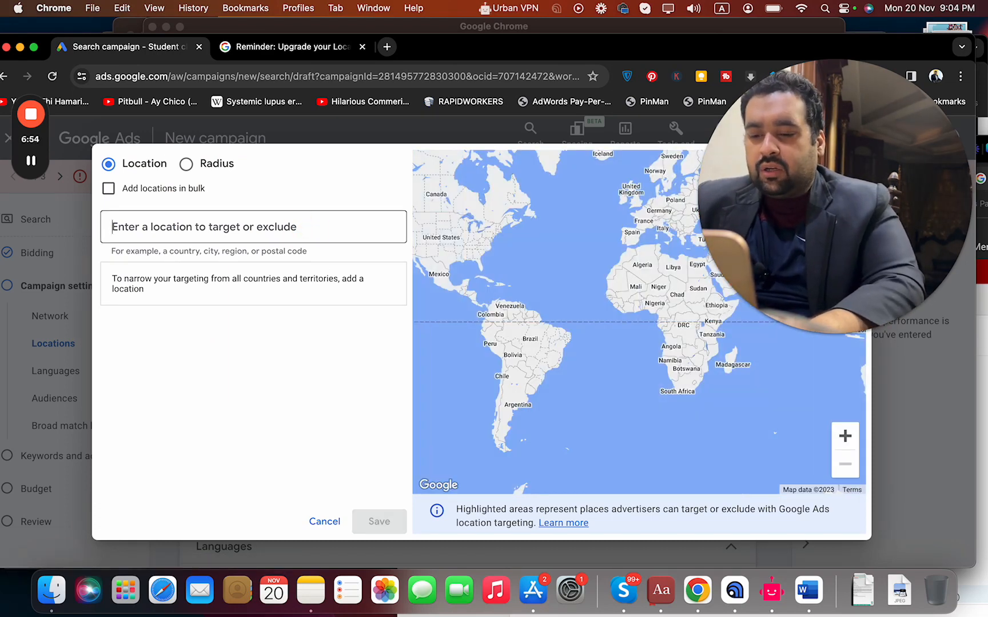
Target the city of London, England, United Kingdom and inspect the covered area around Stratford on the map.
text(london)
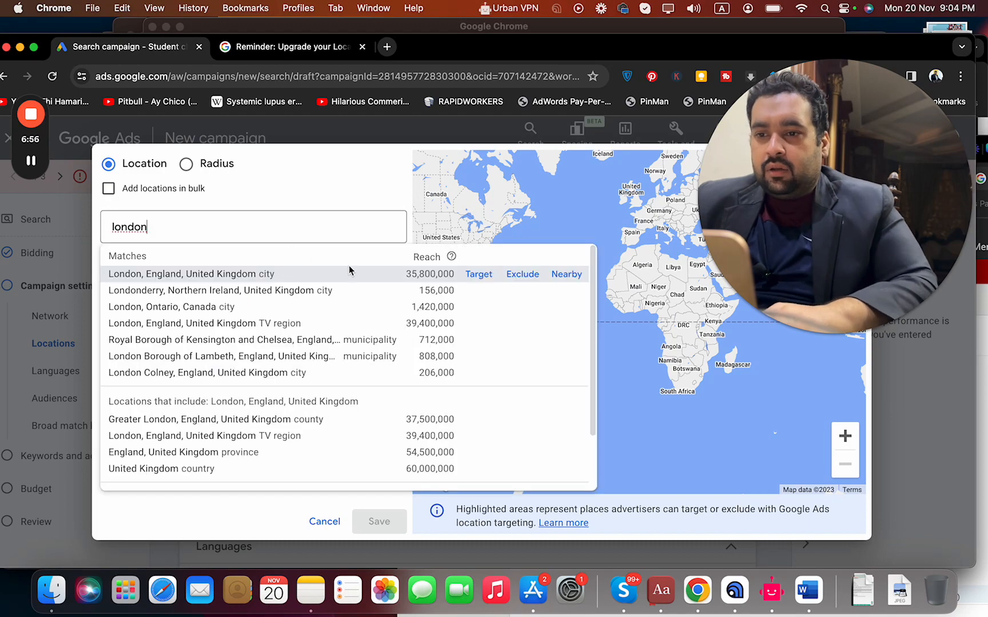
click(336, 273)
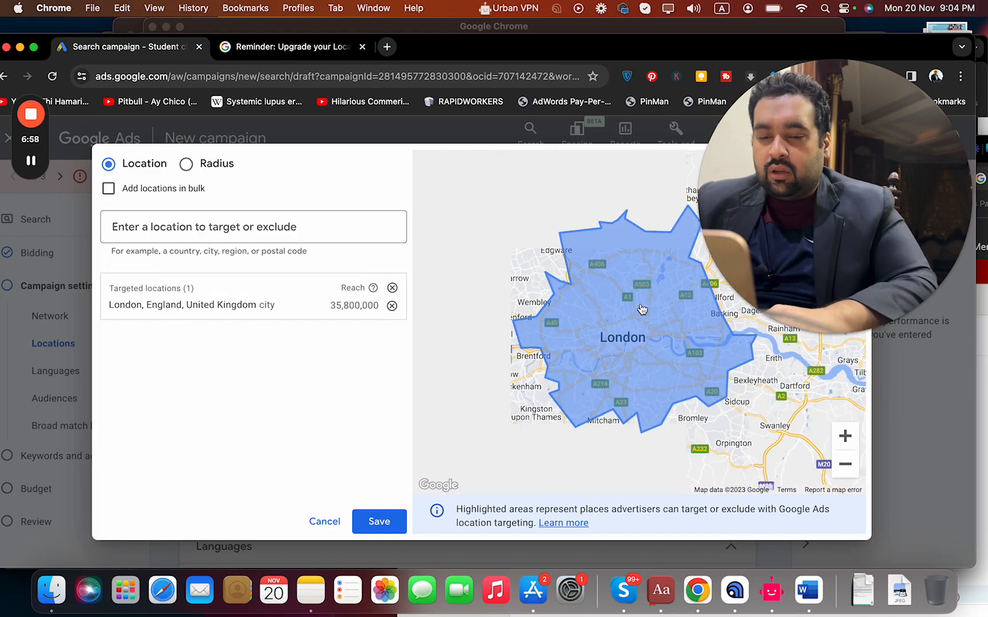
scroll(642, 309, up, 2)
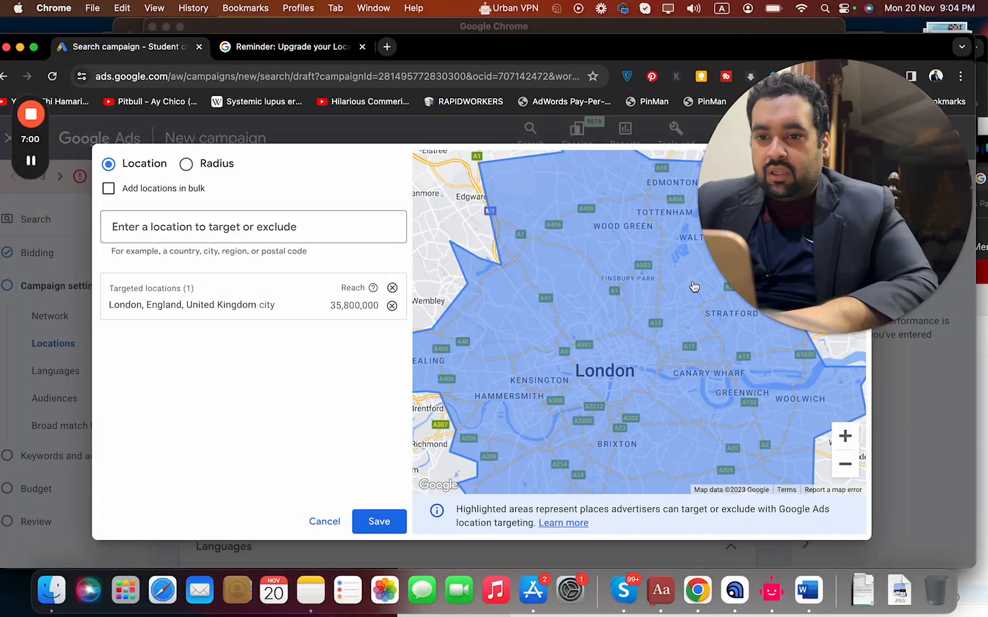
scroll(694, 287, up, 2)
drag(708, 355, 612, 357)
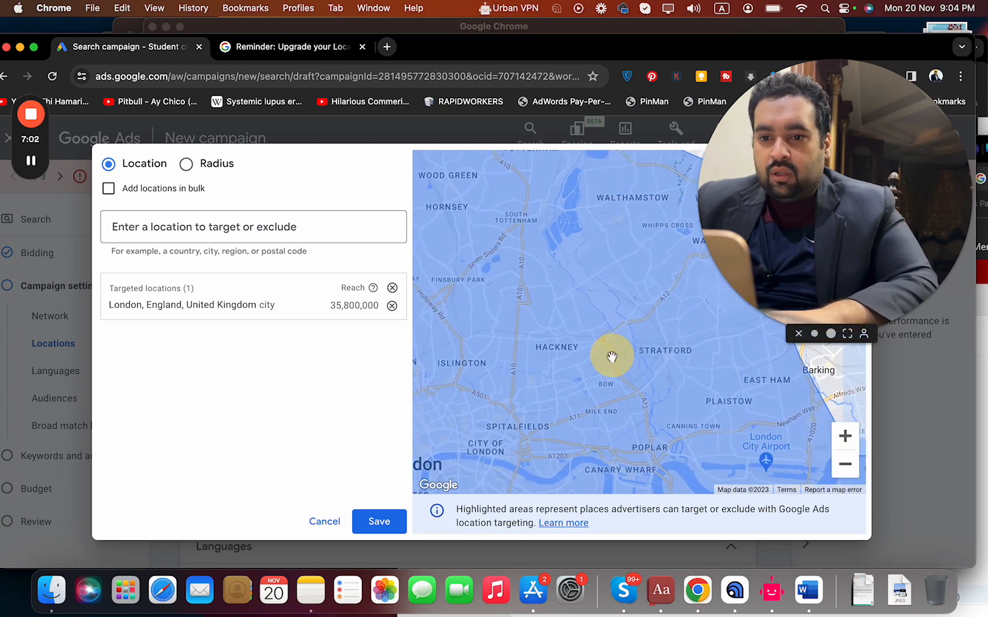
scroll(709, 361, up, 2)
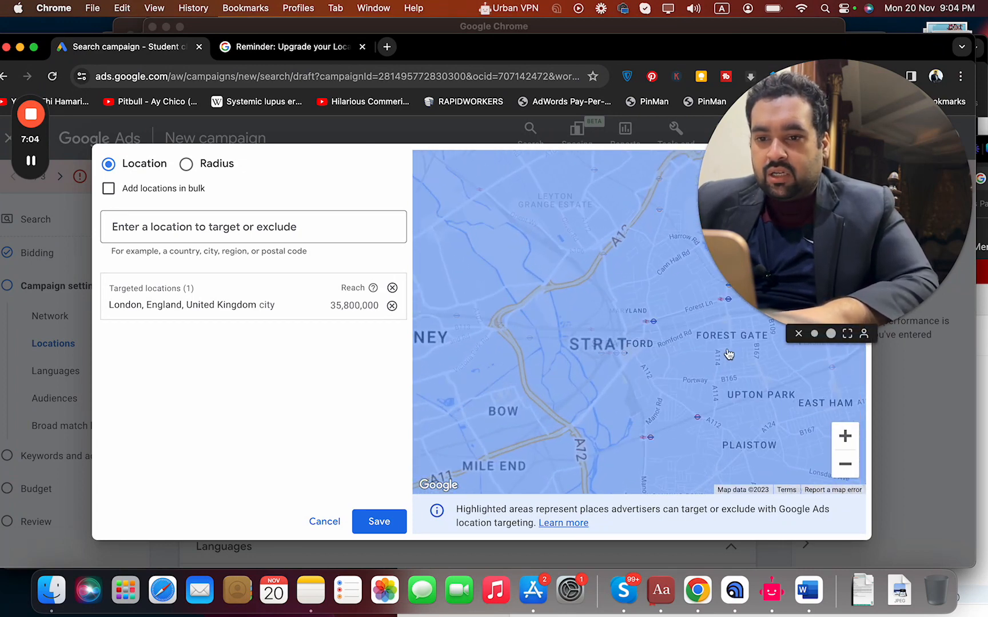
scroll(649, 365, up, 3)
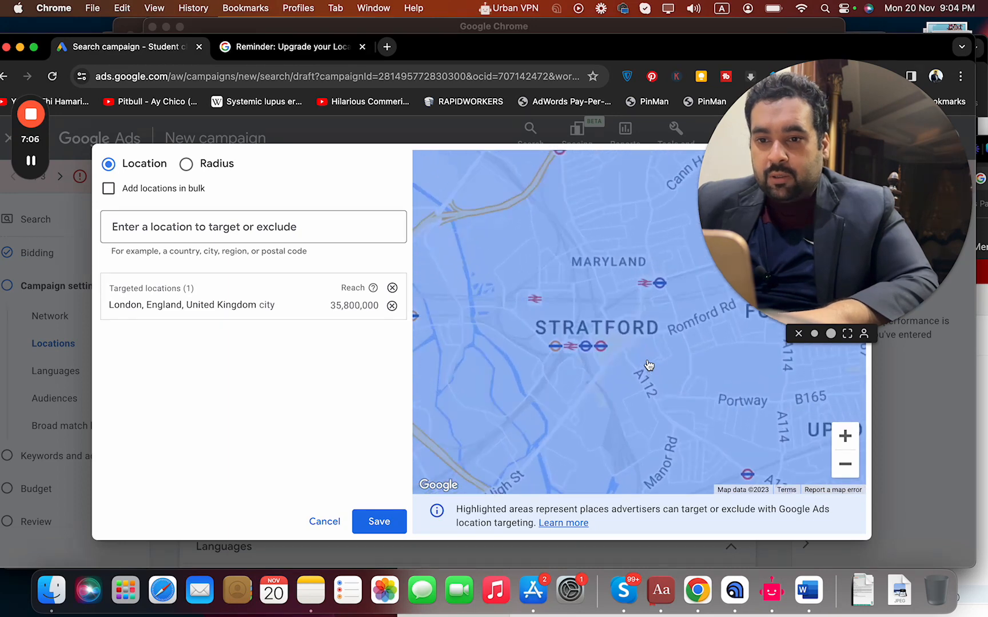
scroll(593, 348, up, 2)
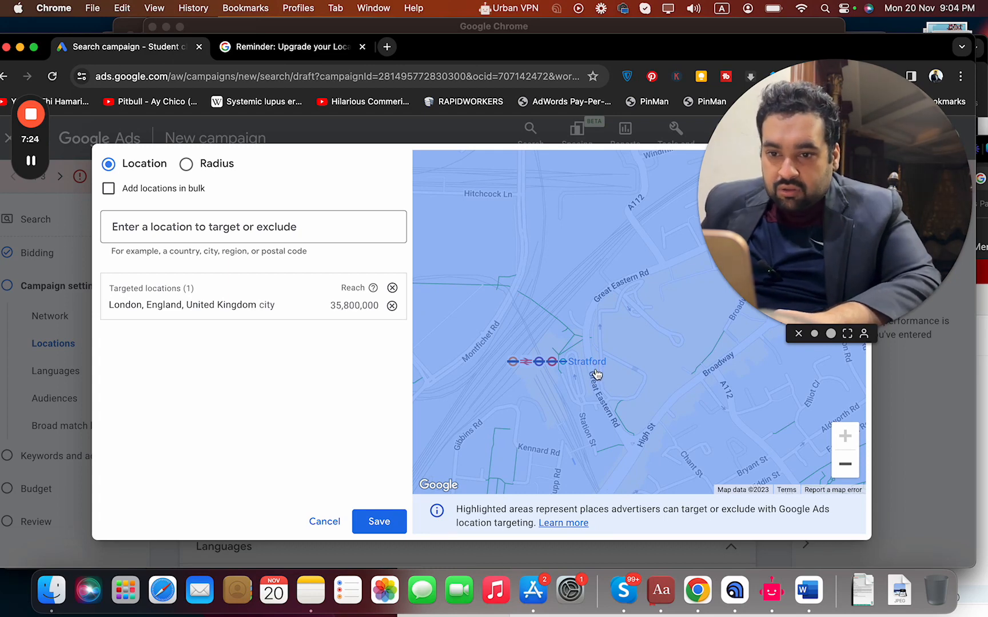
Switch to radius targeting and target a 20 mi radius around Embankment station, Embankment Place, London, UK.
click(187, 165)
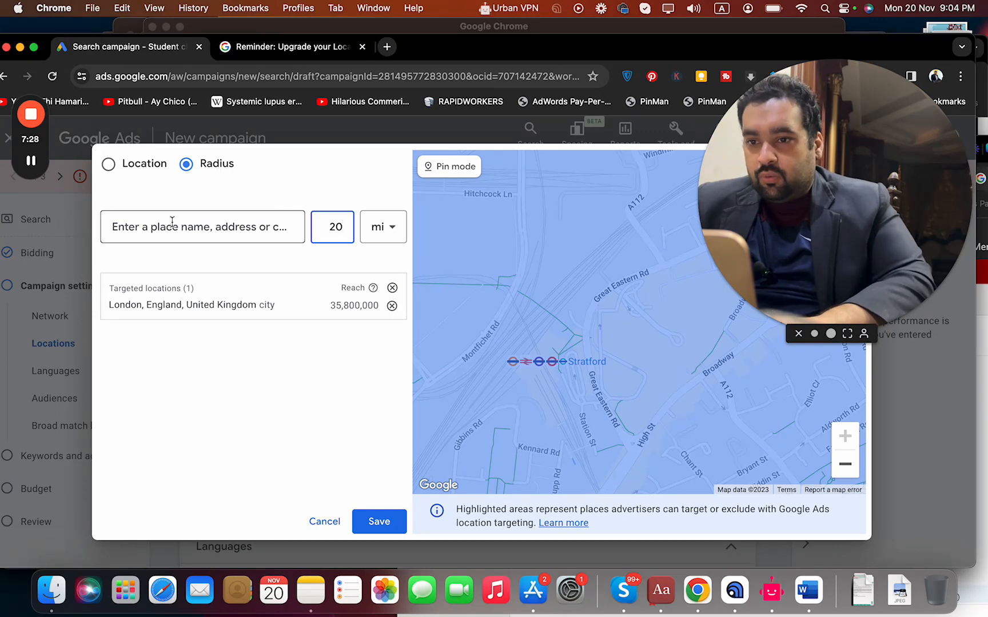
click(559, 369)
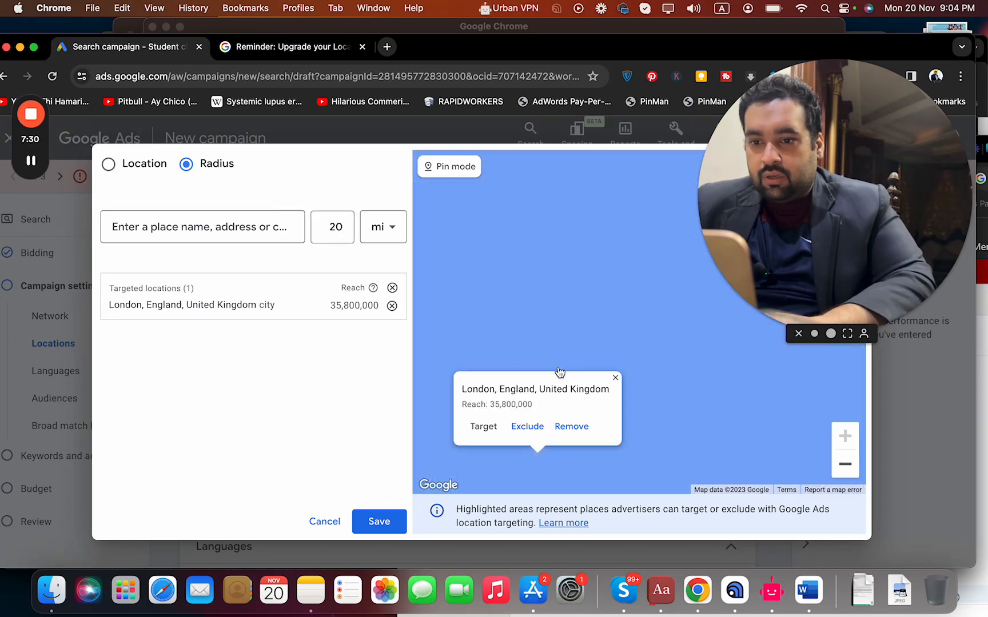
click(615, 378)
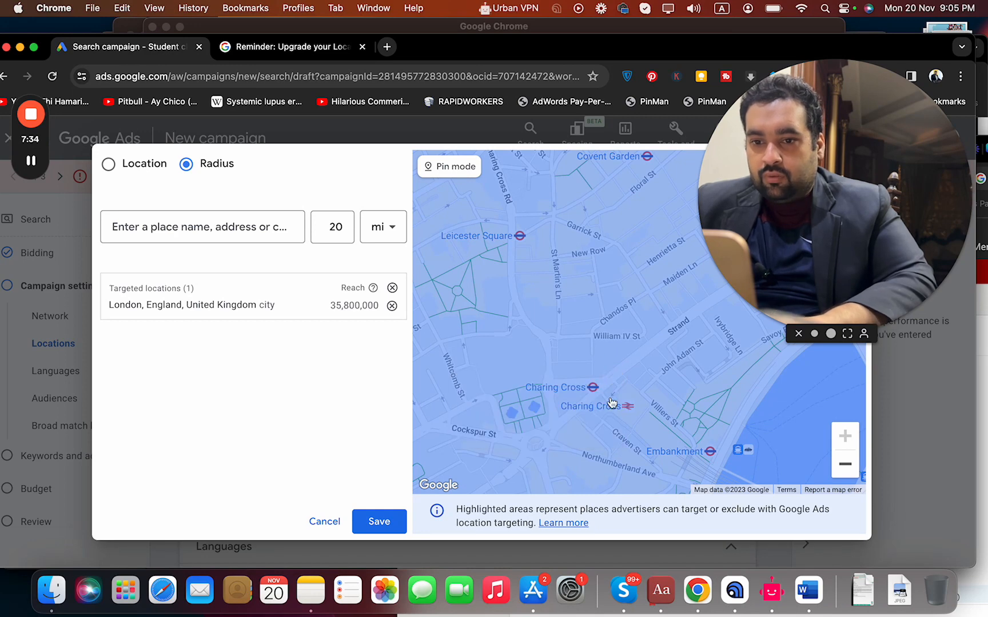
drag(683, 423, 601, 384)
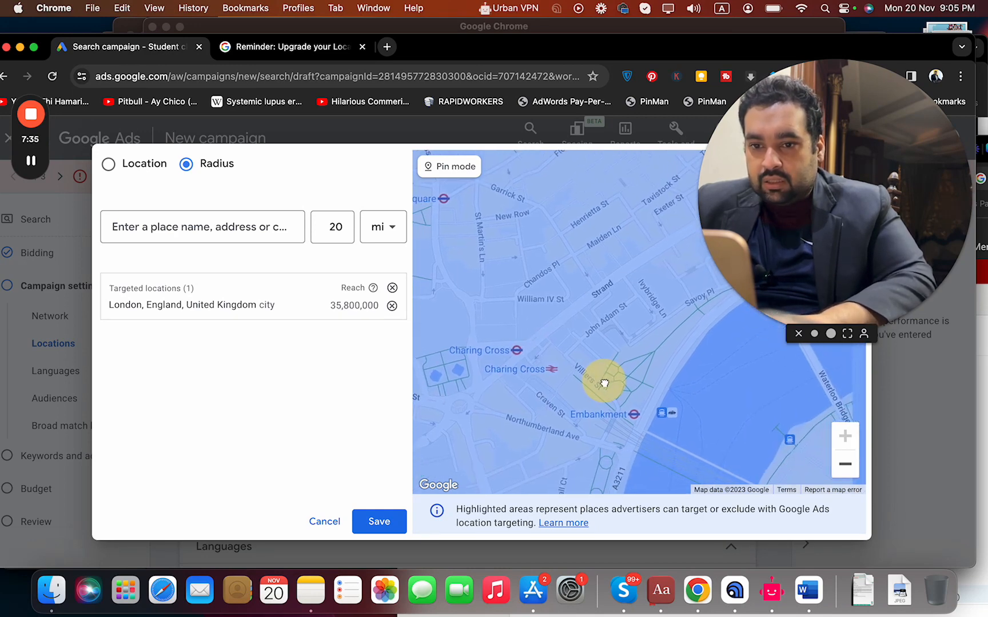
click(611, 415)
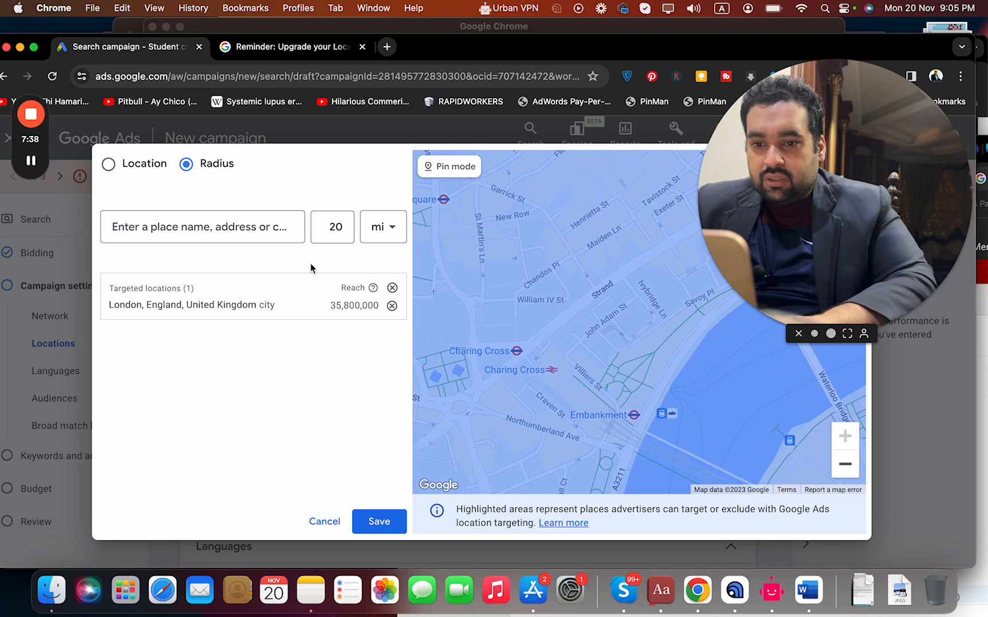
click(249, 223)
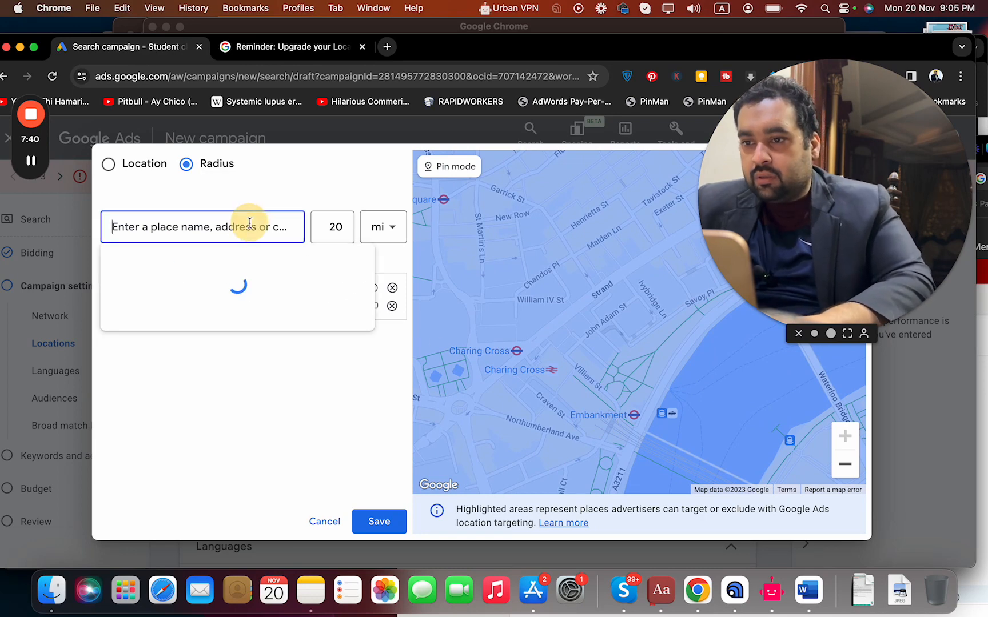
text(embank)
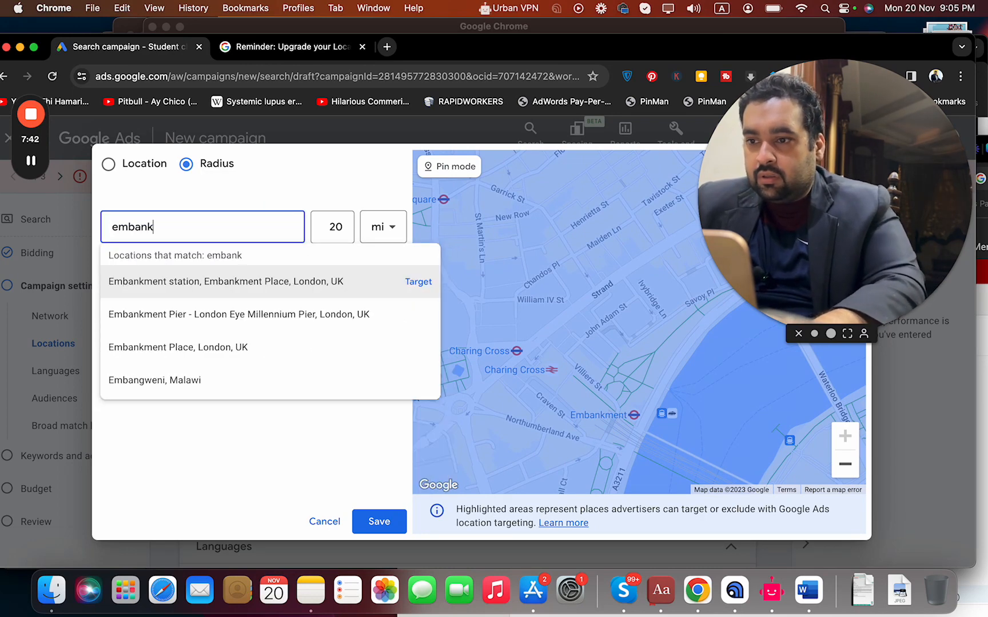
click(418, 282)
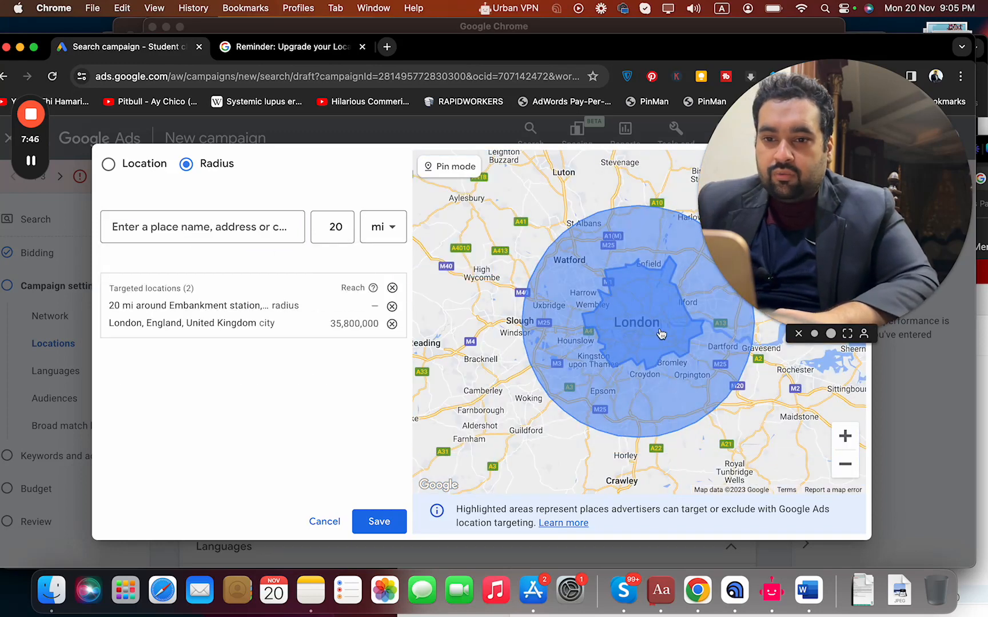
Remove the London city target from the targeted locations and check the remaining radius on the map.
scroll(660, 334, up, 5)
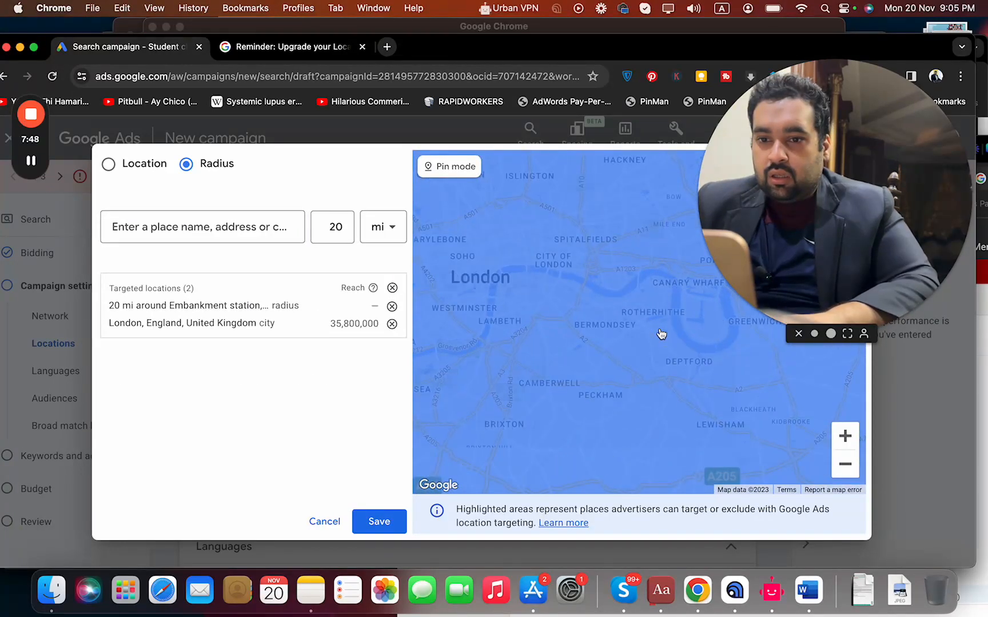
scroll(657, 333, down, 3)
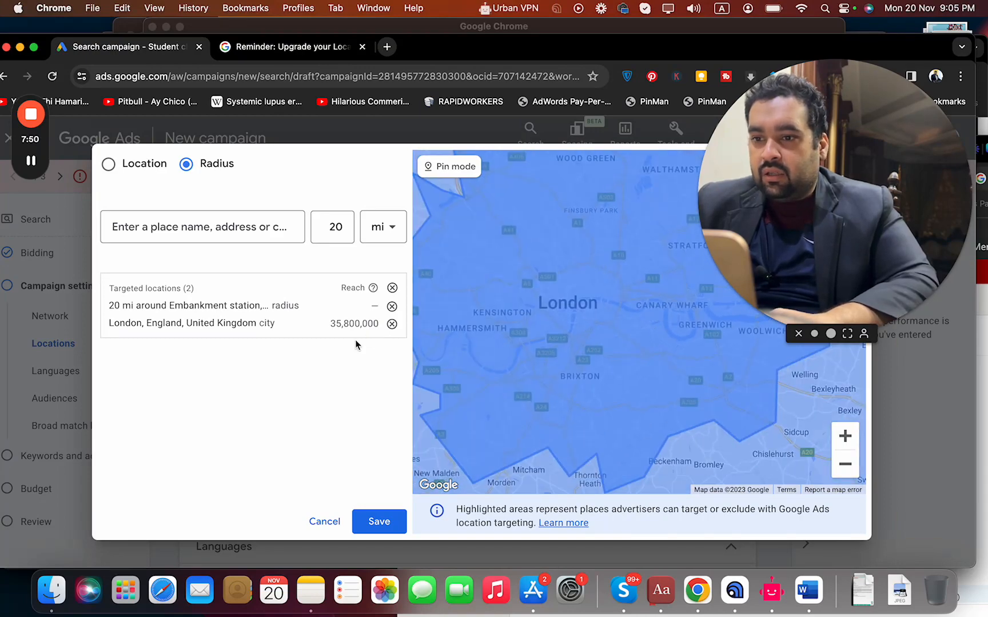
click(394, 325)
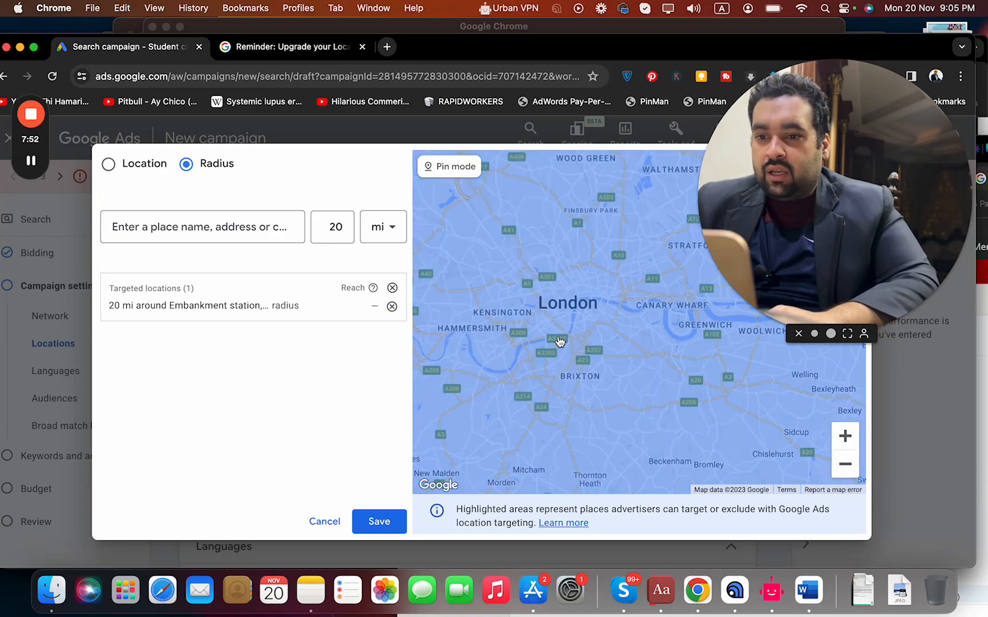
scroll(560, 342, down, 3)
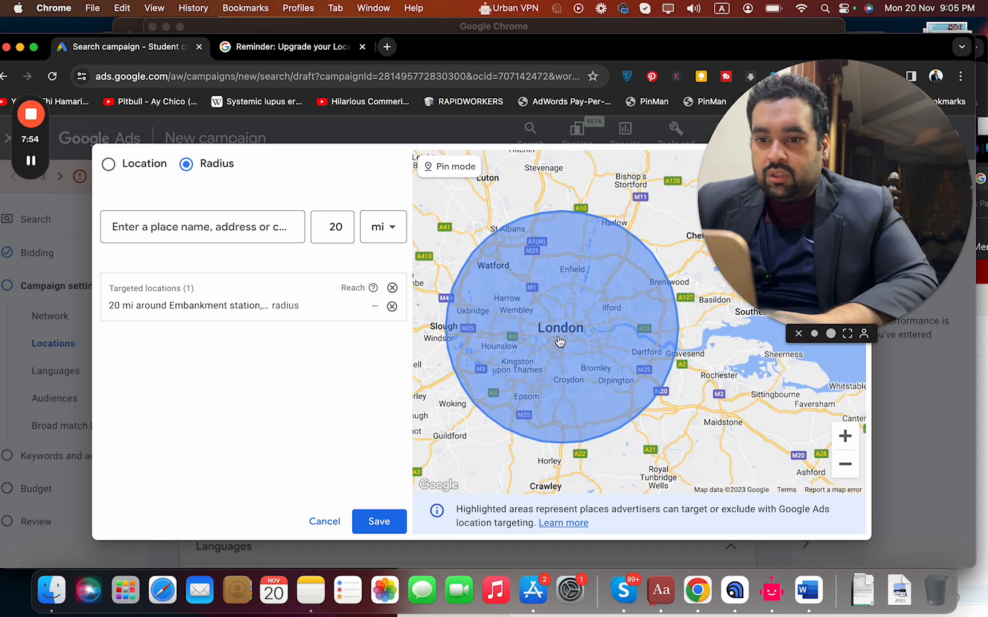
scroll(560, 342, down, 2)
scroll(559, 341, up, 2)
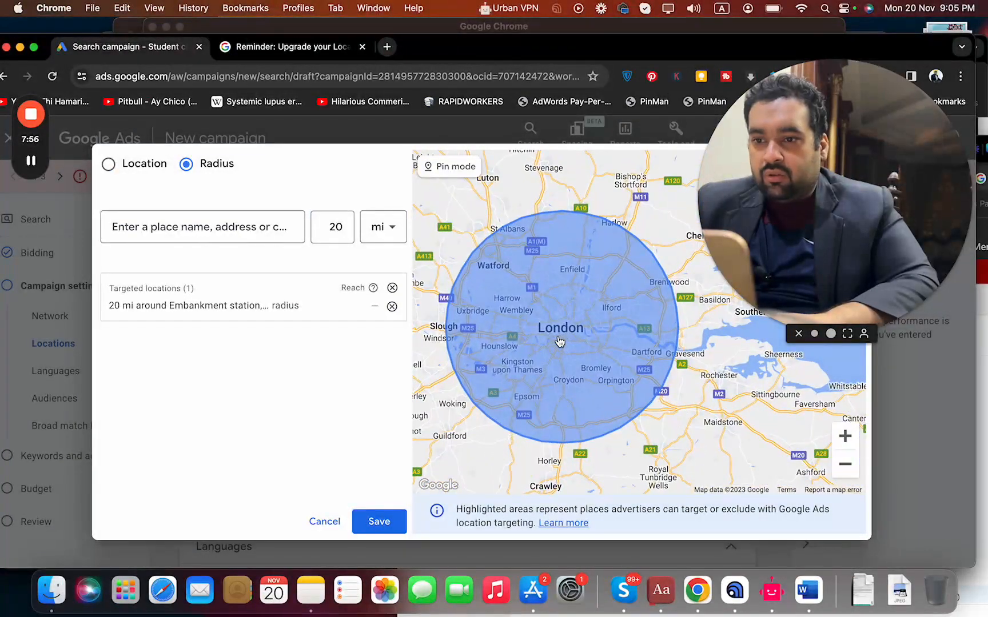
Target a 5 mi radius around Embankment station and remove the 20 mi radius from the targeted locations.
click(336, 227)
key(BackSpace)
key(BackSpace)
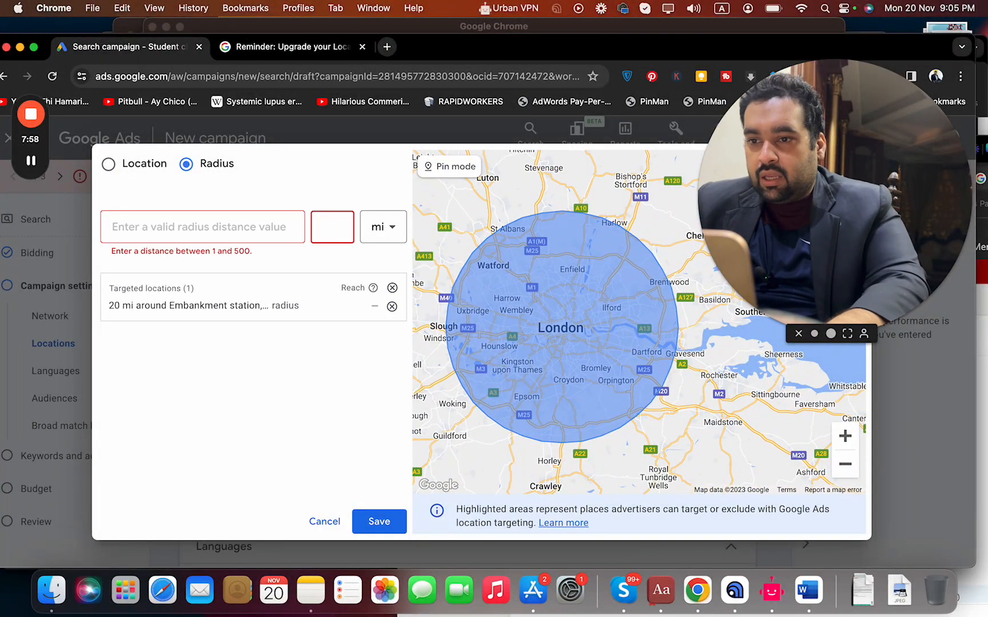
text(5)
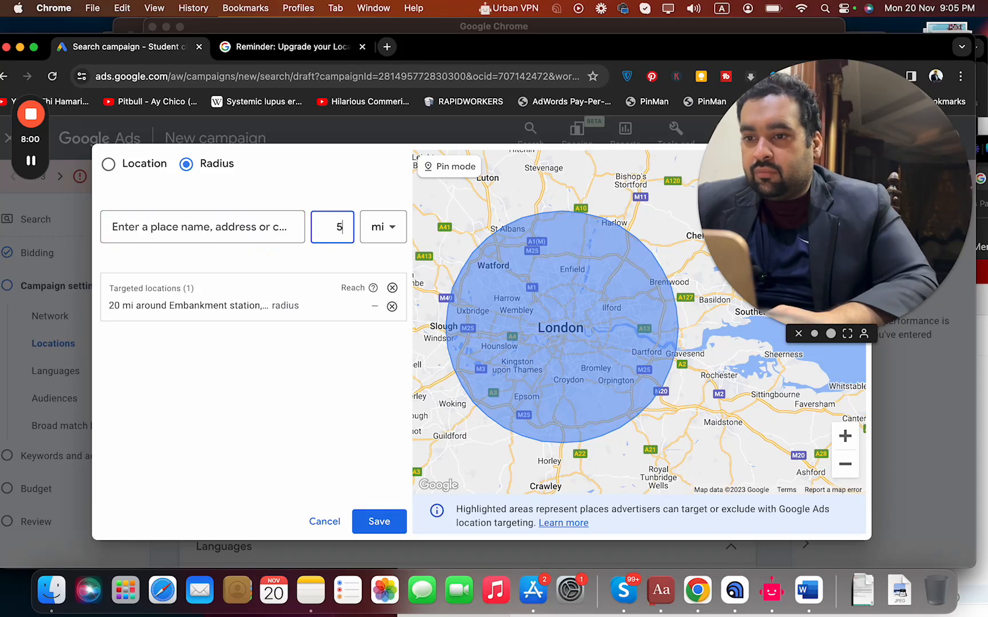
click(270, 228)
text(emban)
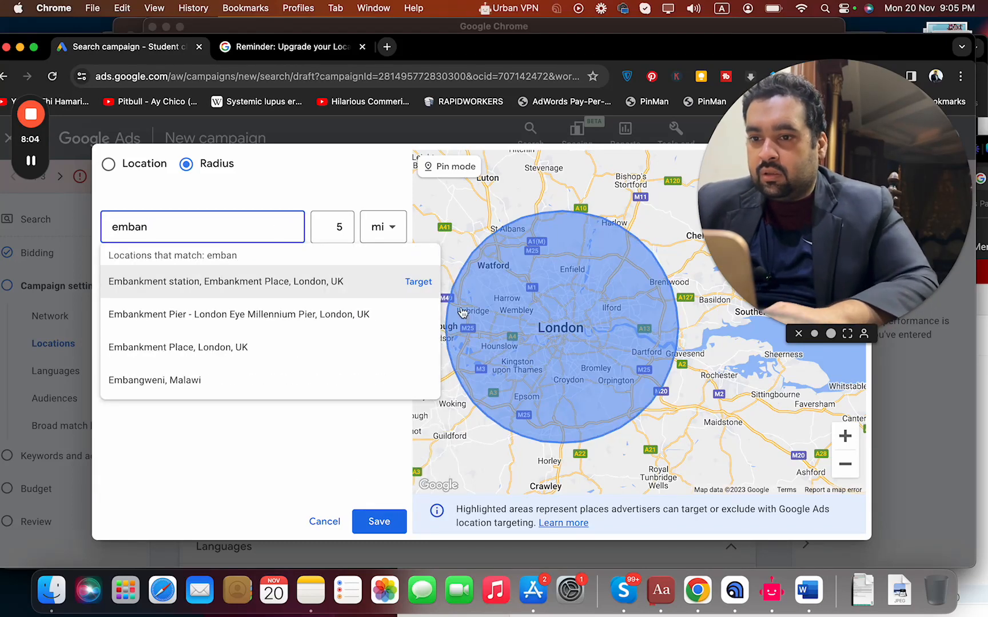
click(428, 283)
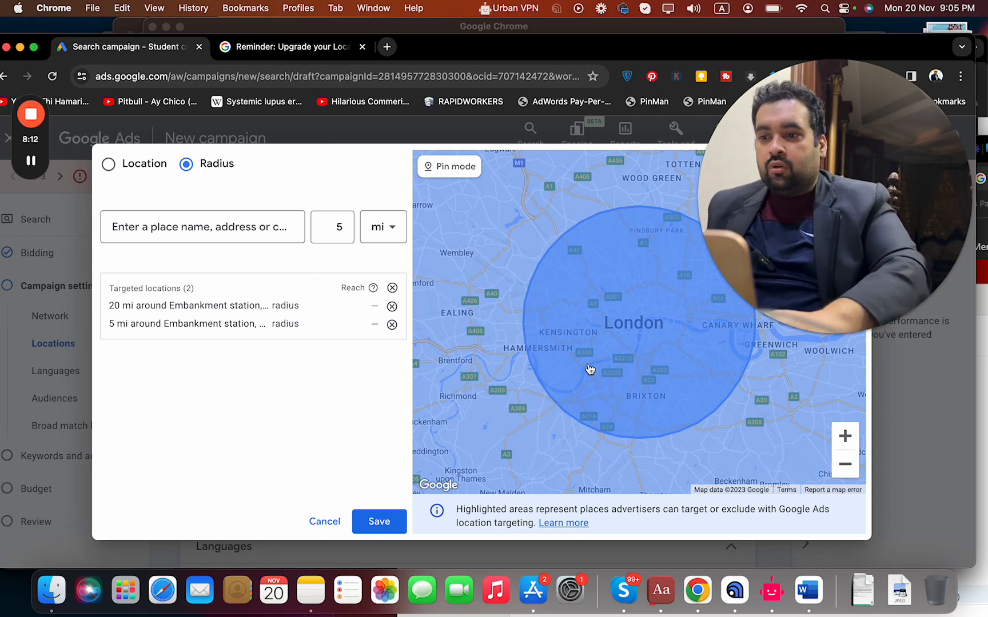
click(392, 307)
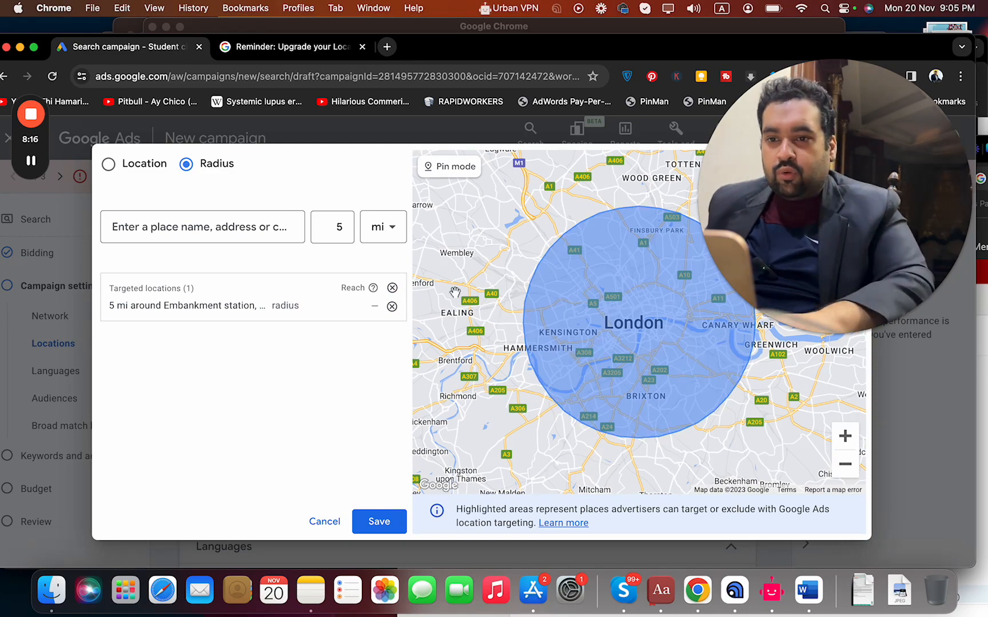
Target a 5 mi radius around London Orbital Motorway, Bricket Wood, by searching for "bricket wood london".
drag(480, 283, 362, 421)
drag(616, 330, 771, 468)
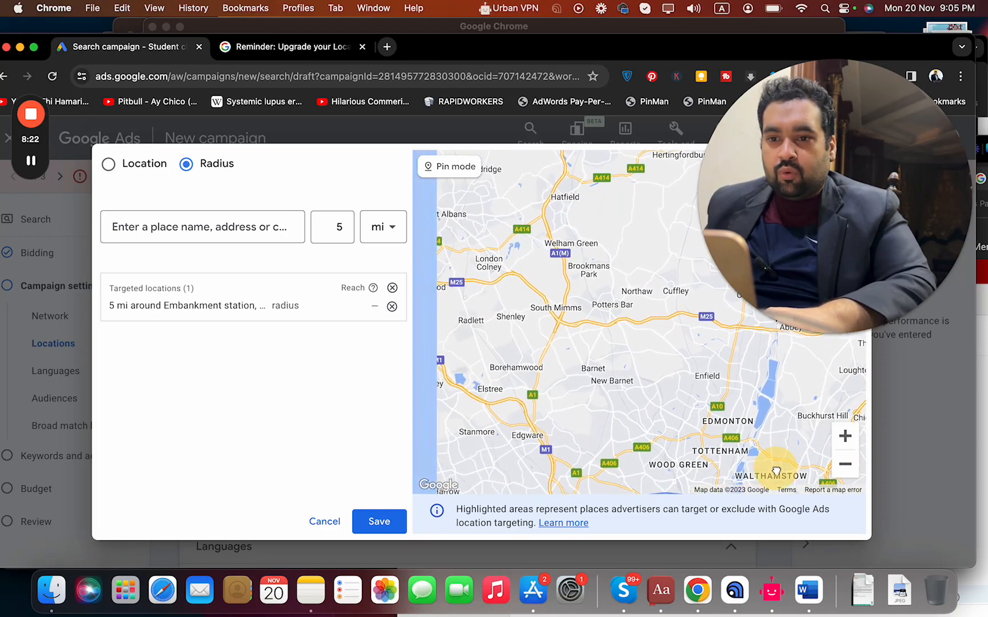
drag(650, 360, 772, 422)
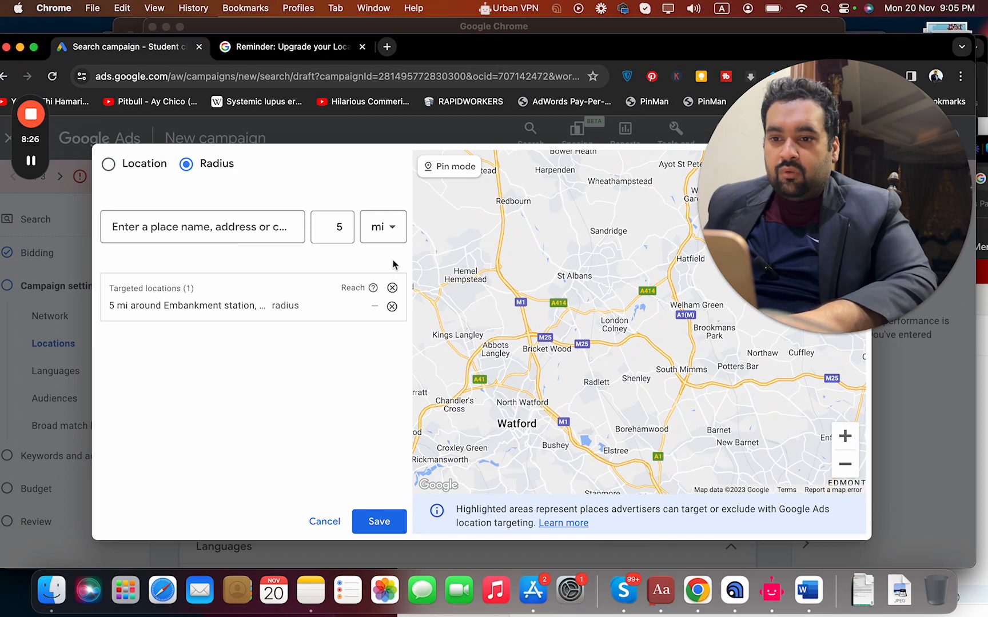
click(269, 225)
text(br)
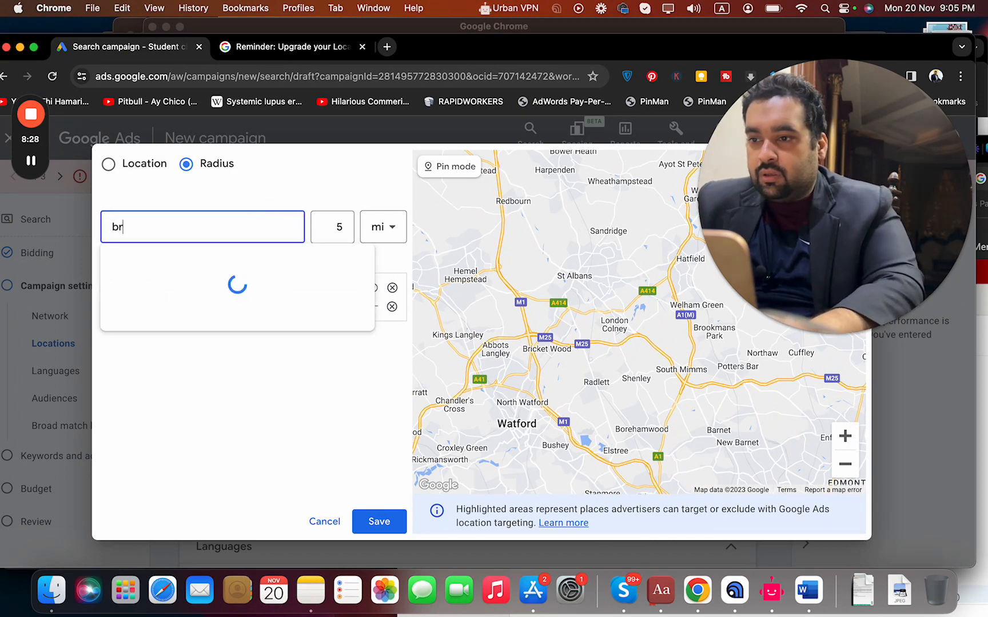
text(icket wood)
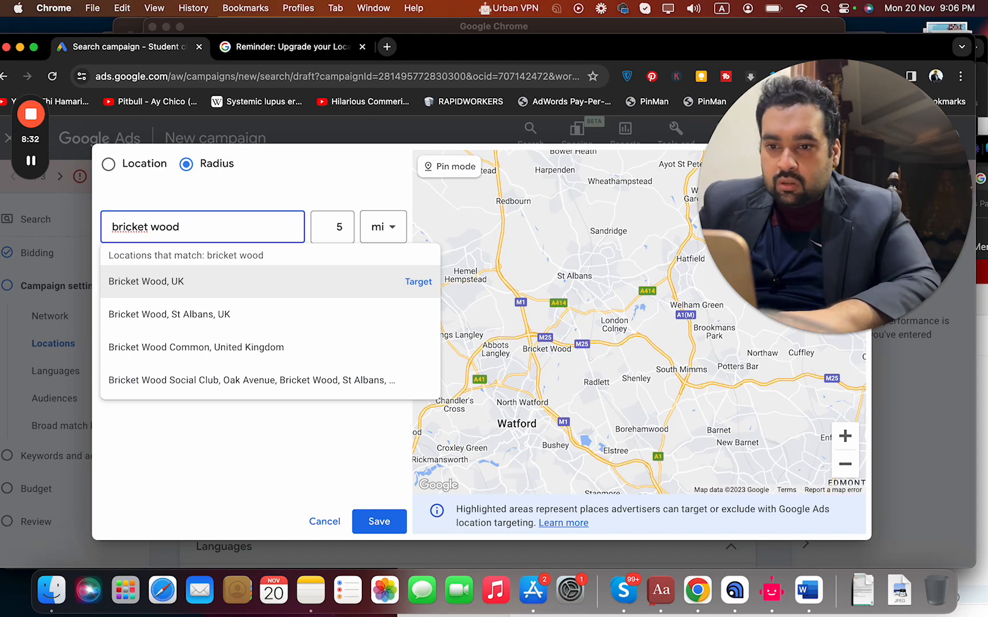
text( l)
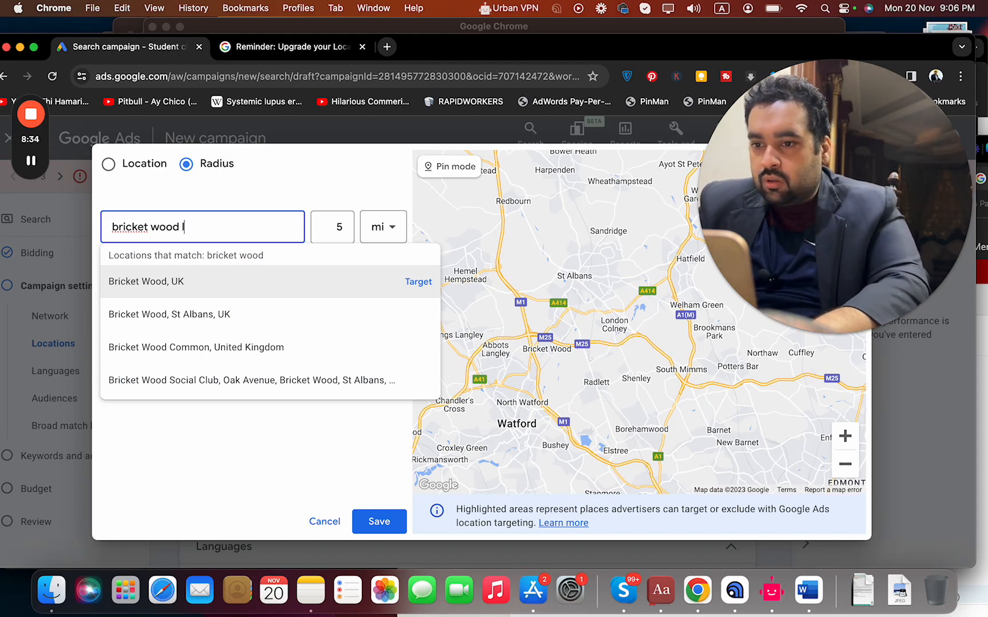
text(ondon)
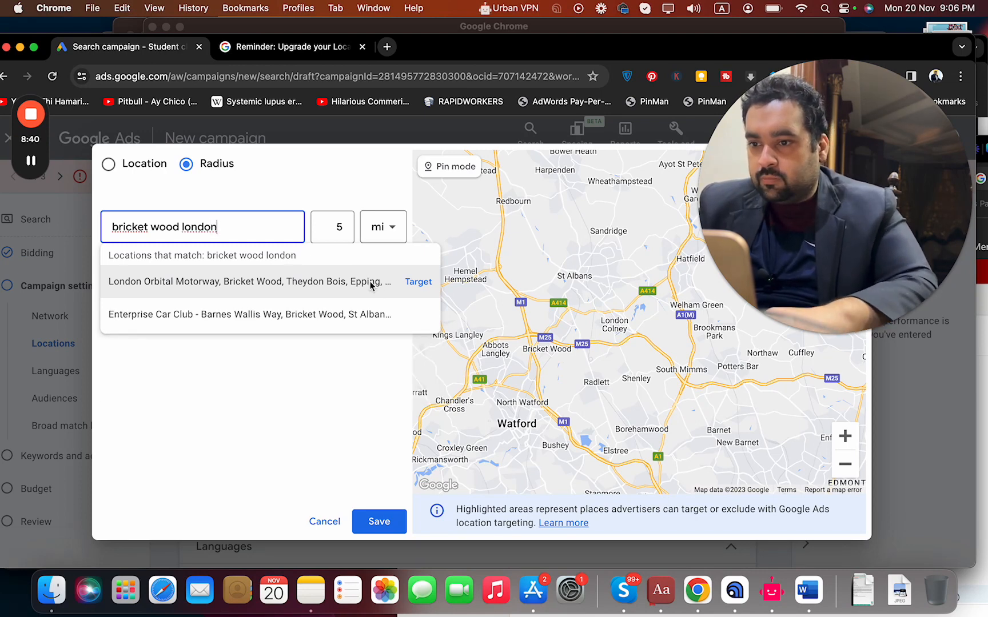
click(419, 282)
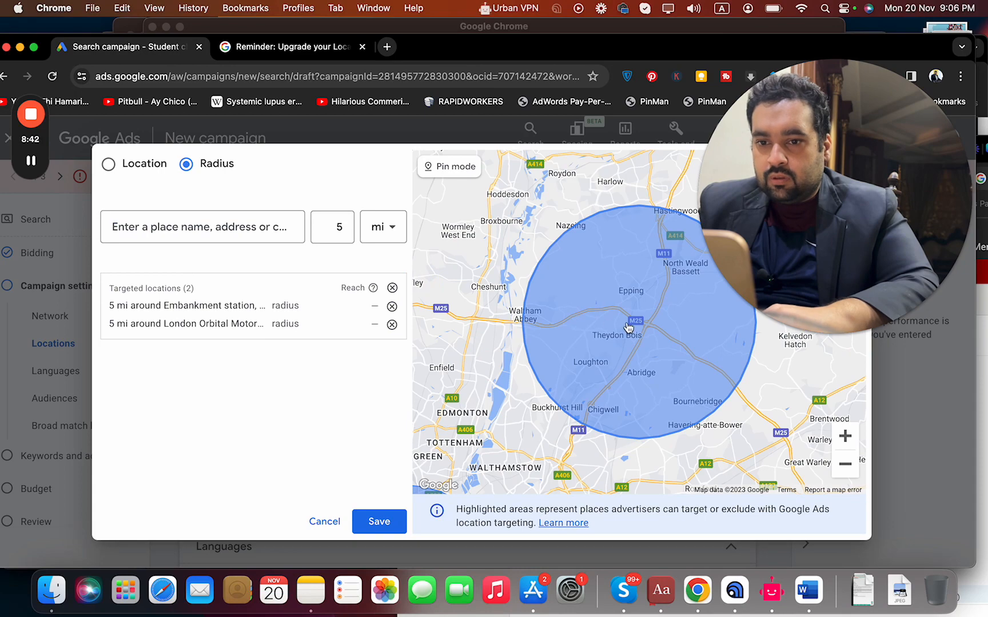
Use Pin mode to place a 5 mi radius near Puckeridge and Standon on the map and target it.
drag(492, 378, 606, 380)
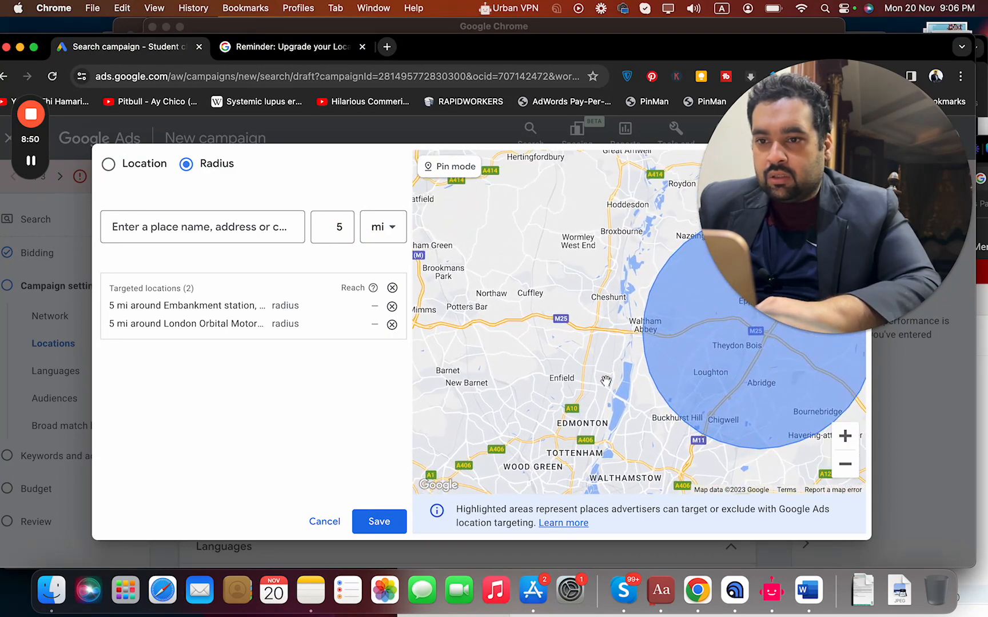
click(456, 166)
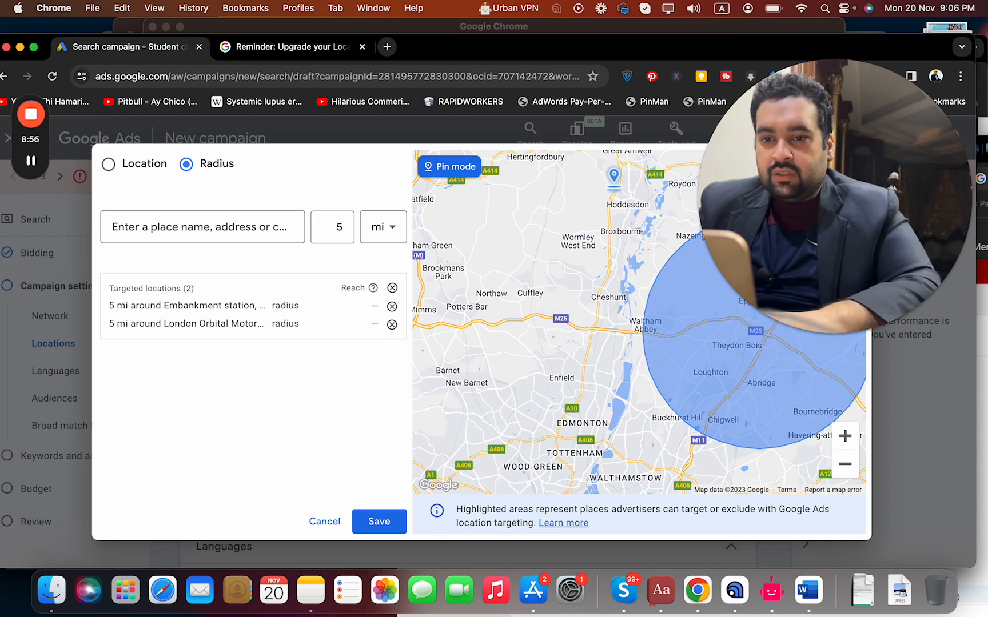
drag(554, 201, 601, 255)
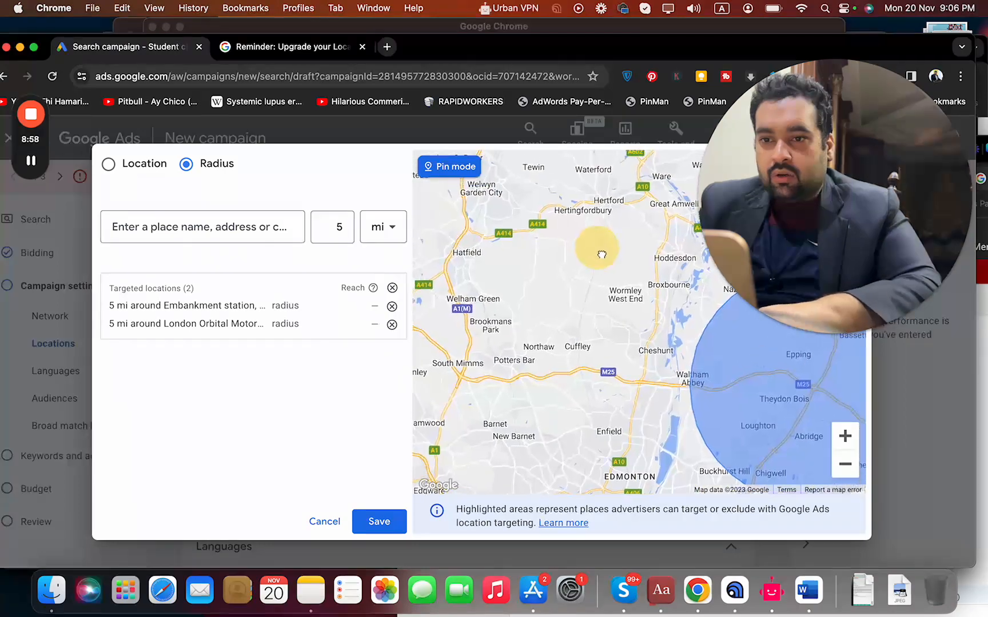
drag(589, 183, 503, 382)
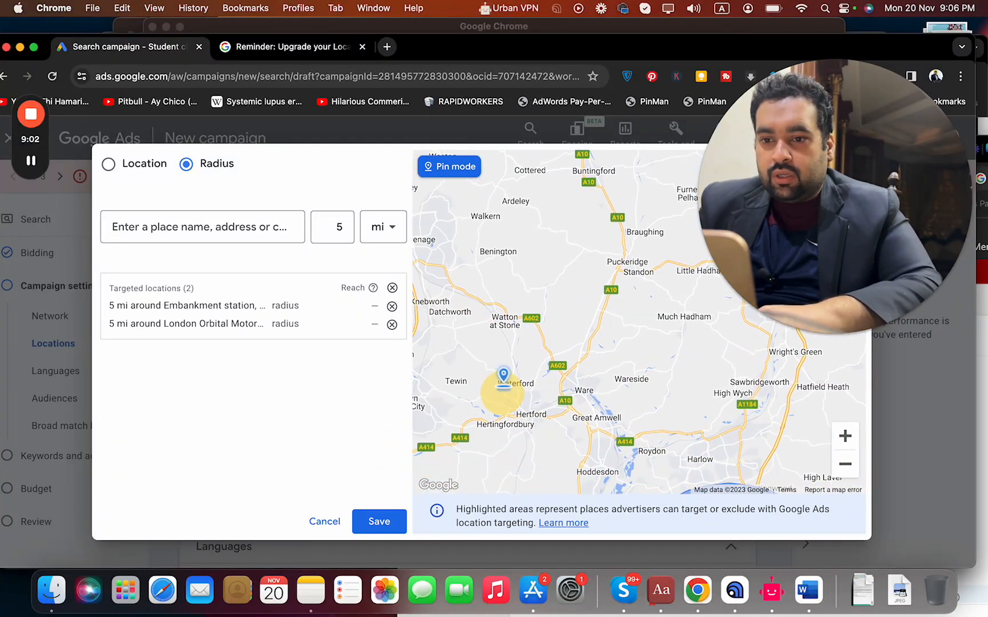
click(620, 272)
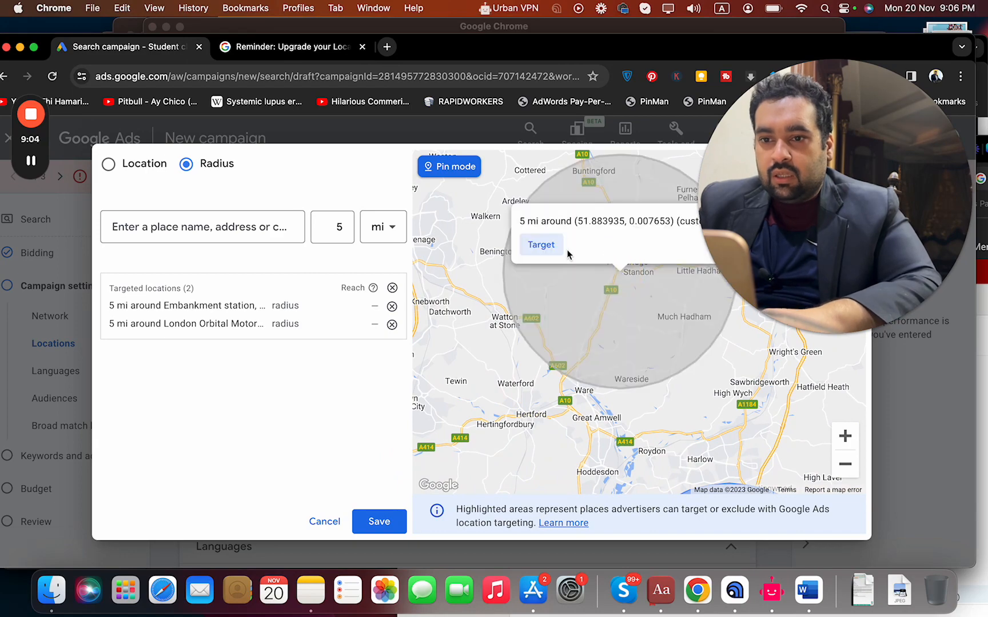
click(546, 247)
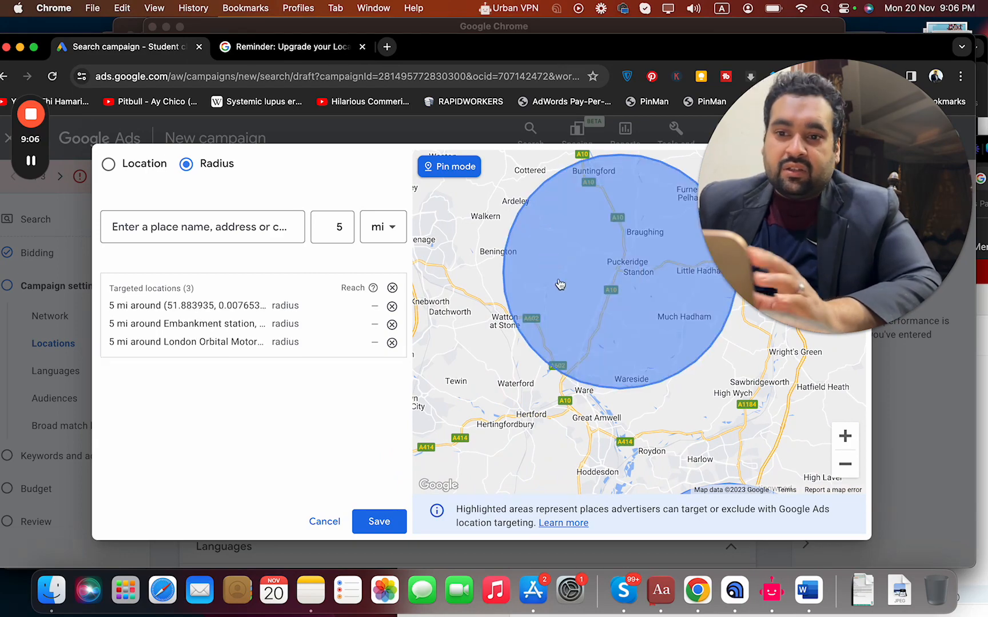
Check the targeted radii and the surrounding area on the map, and save the targeted locations.
drag(507, 374, 530, 271)
scroll(529, 270, down, 3)
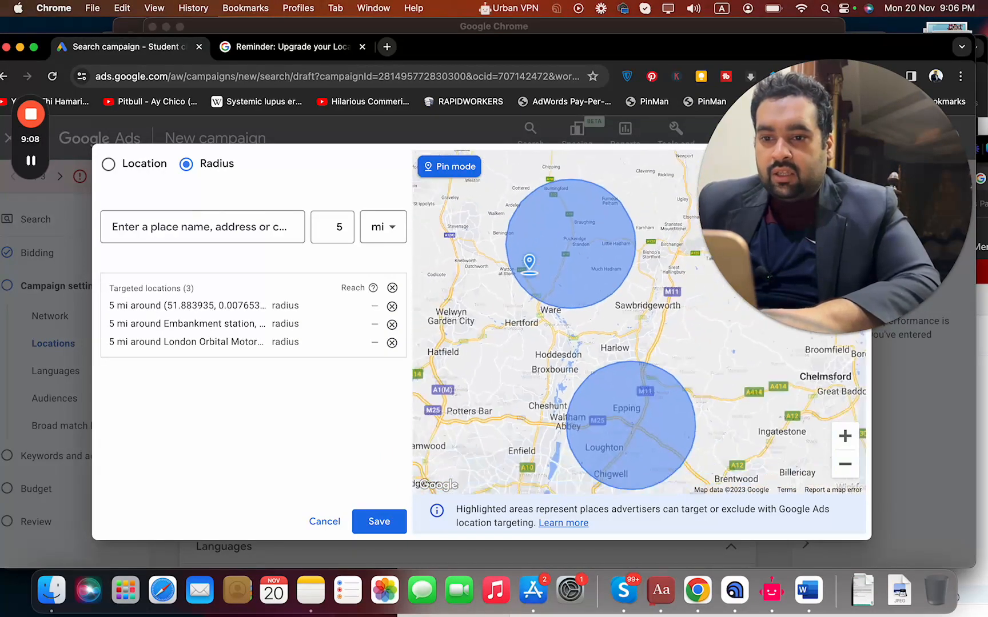
scroll(529, 269, down, 4)
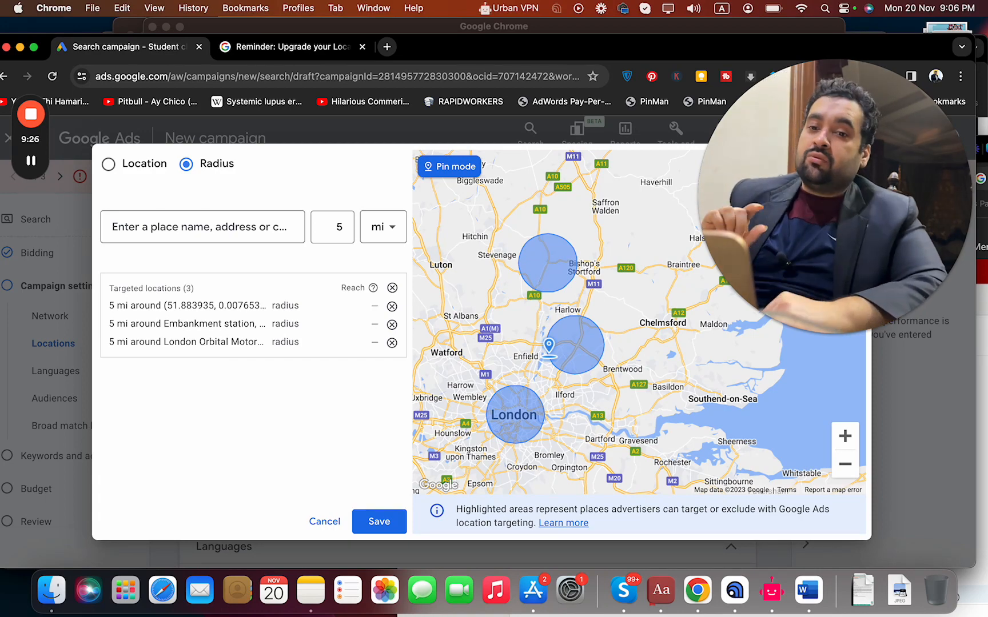
drag(490, 356, 707, 419)
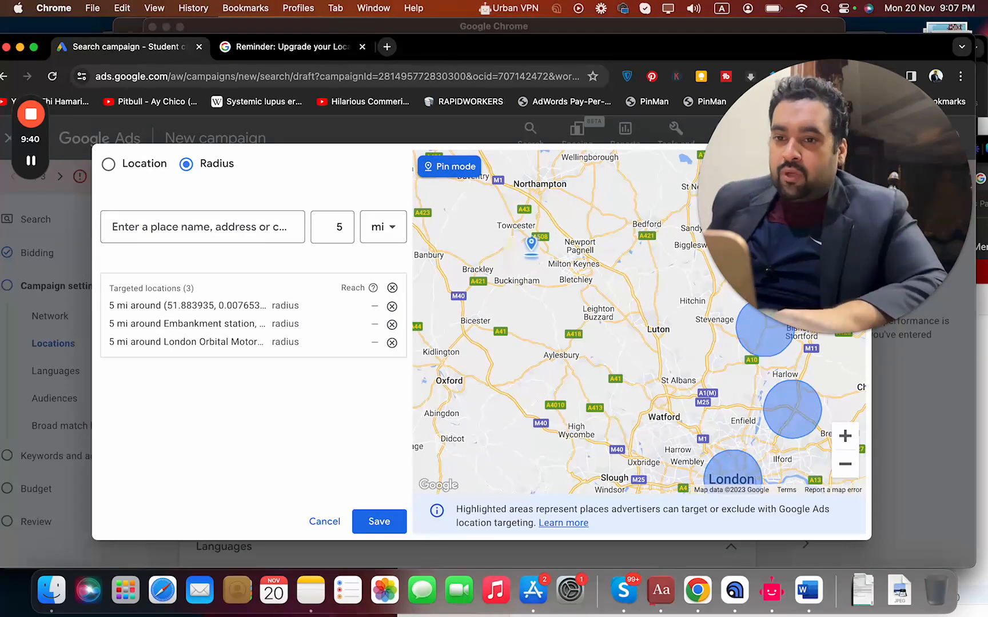
drag(606, 314, 500, 429)
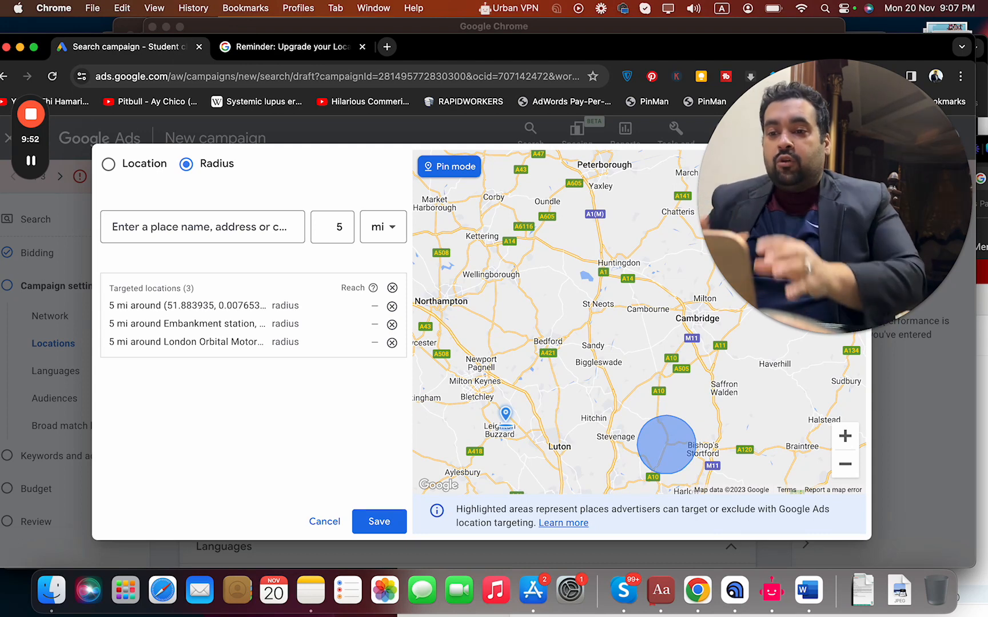
click(379, 522)
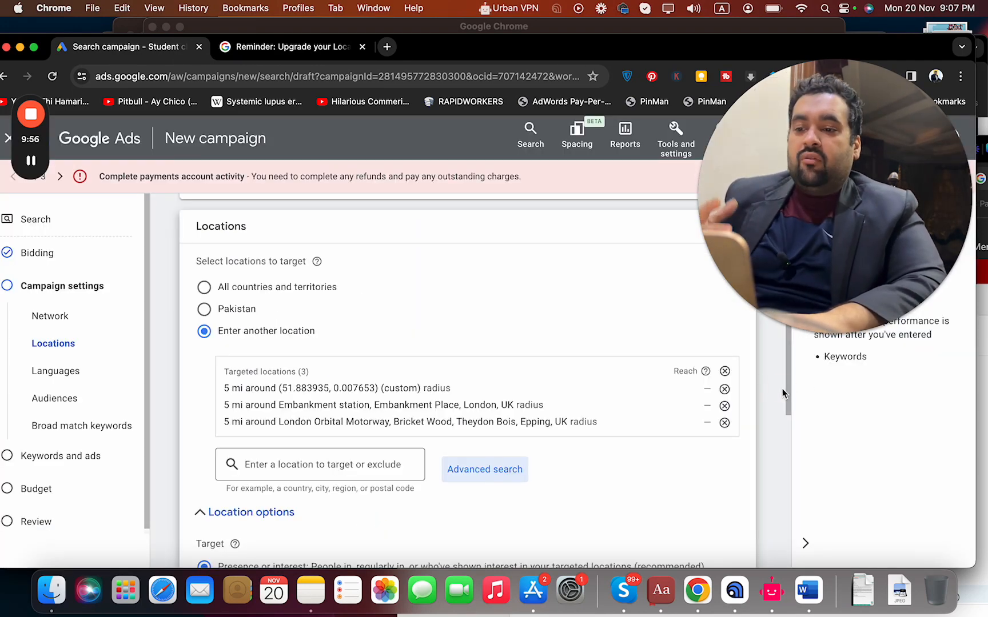
Set the location target option to "Presence: People in or regularly in your targeted locations" and continue to Keywords and ads.
drag(787, 393, 781, 457)
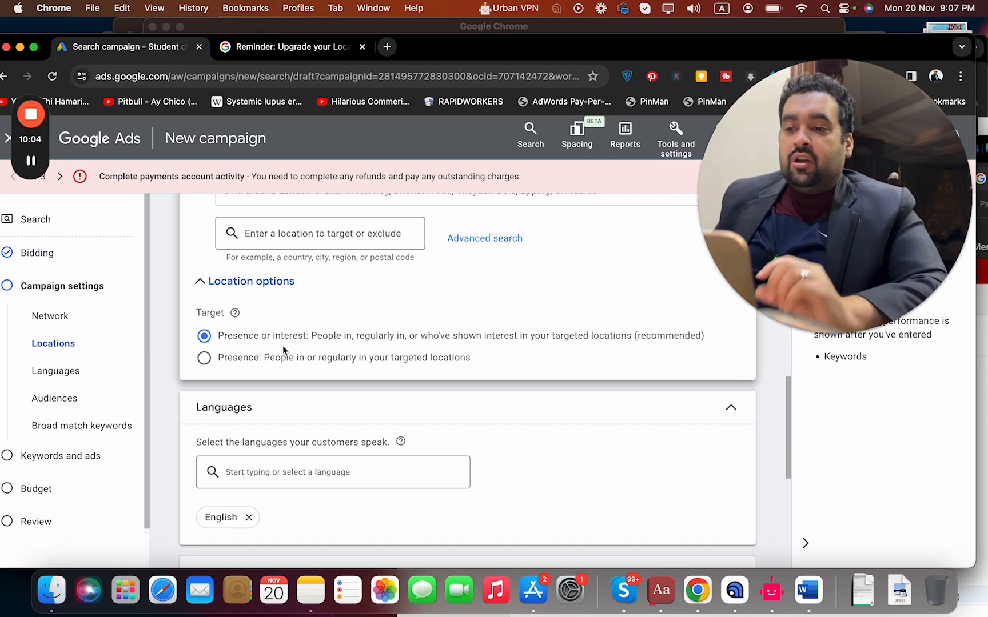
click(246, 361)
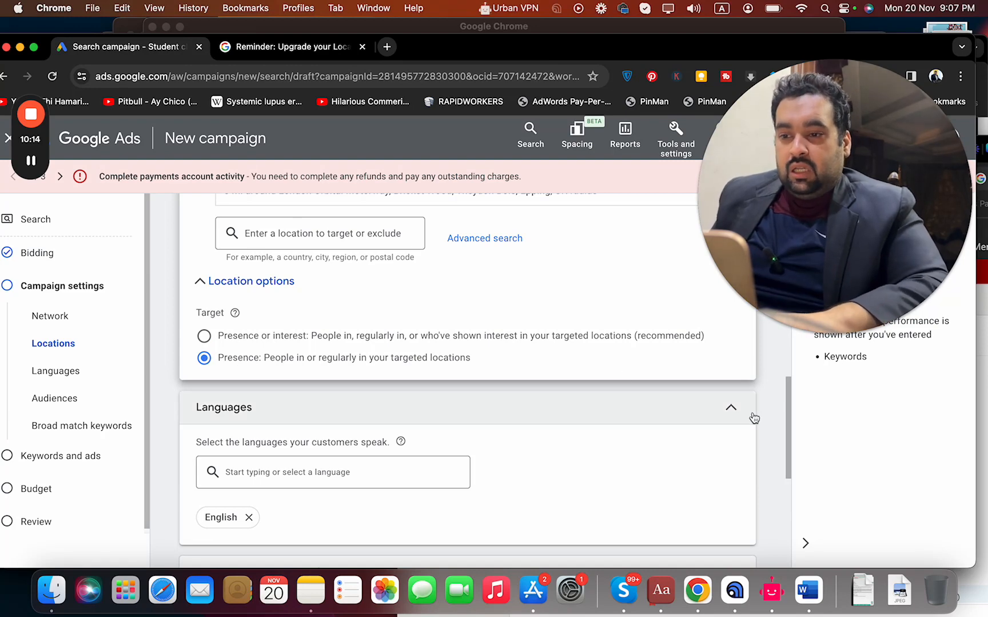
drag(783, 428, 786, 498)
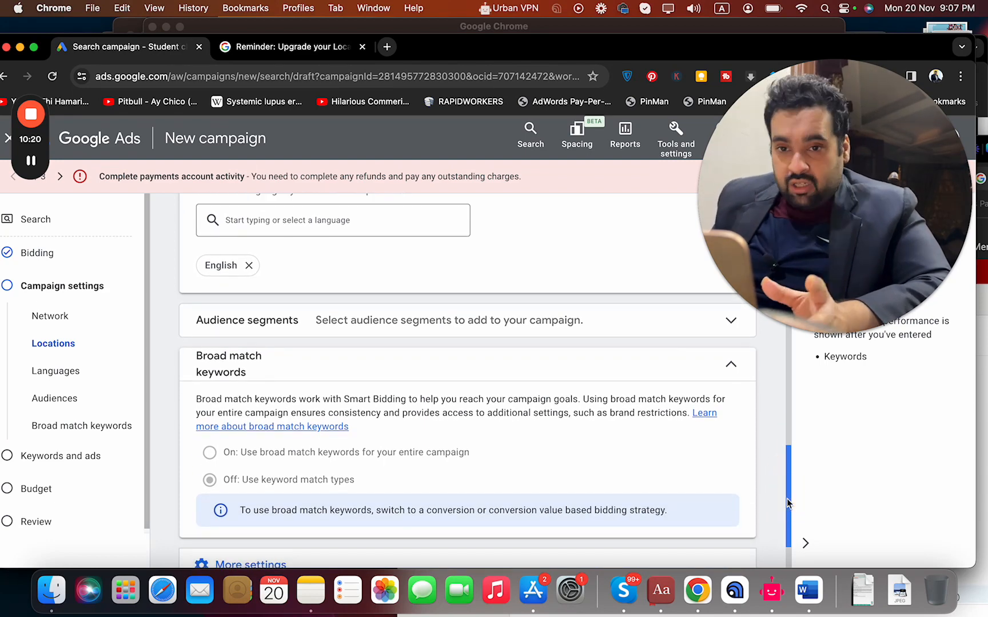
click(787, 502)
drag(788, 503, 782, 536)
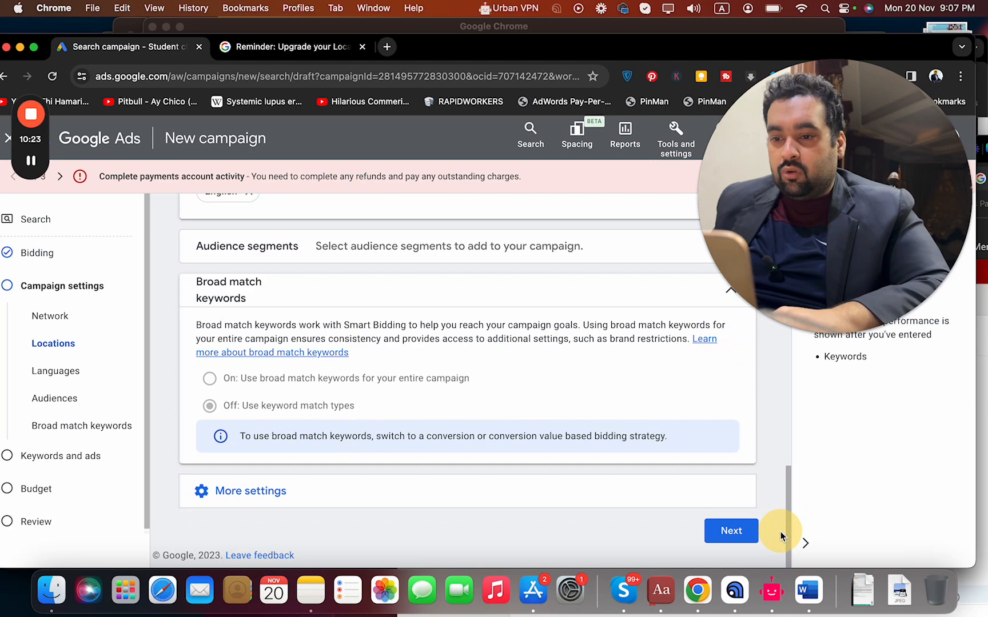
click(738, 542)
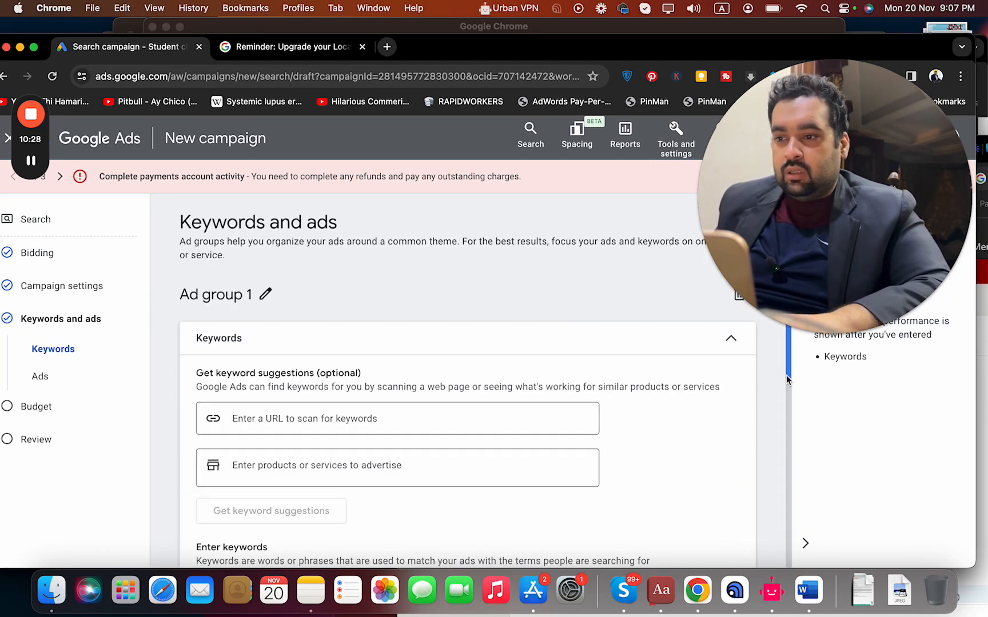
Get keyword suggestions for the service "doctor in london".
drag(786, 375, 777, 488)
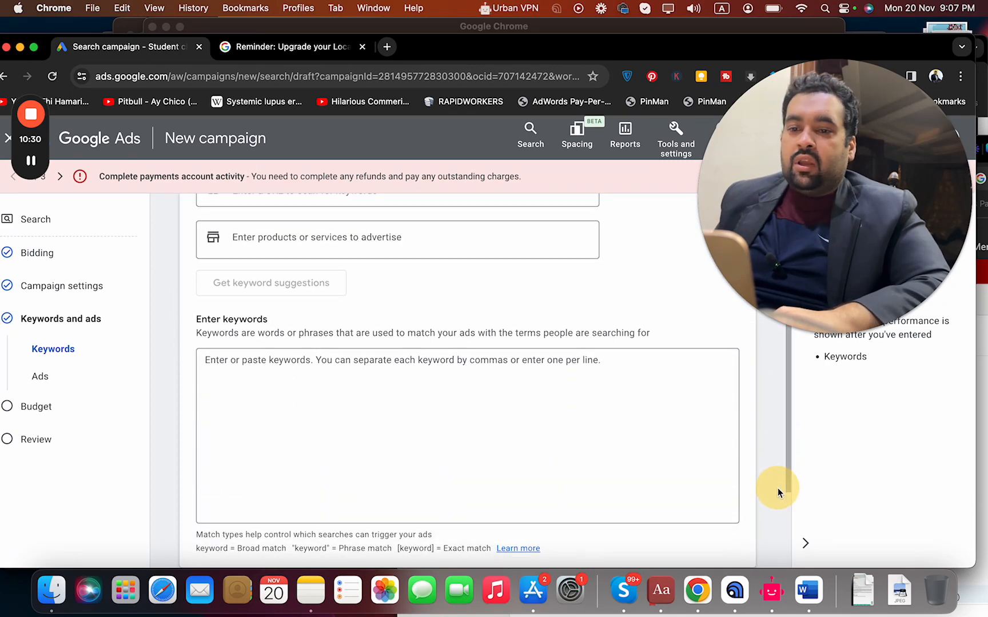
click(633, 444)
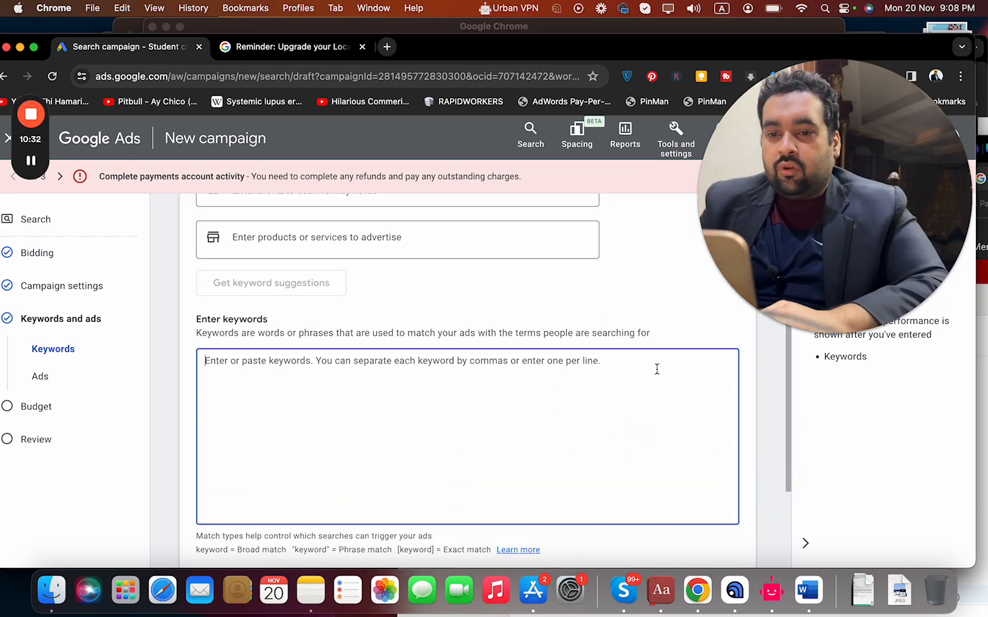
drag(787, 414, 787, 375)
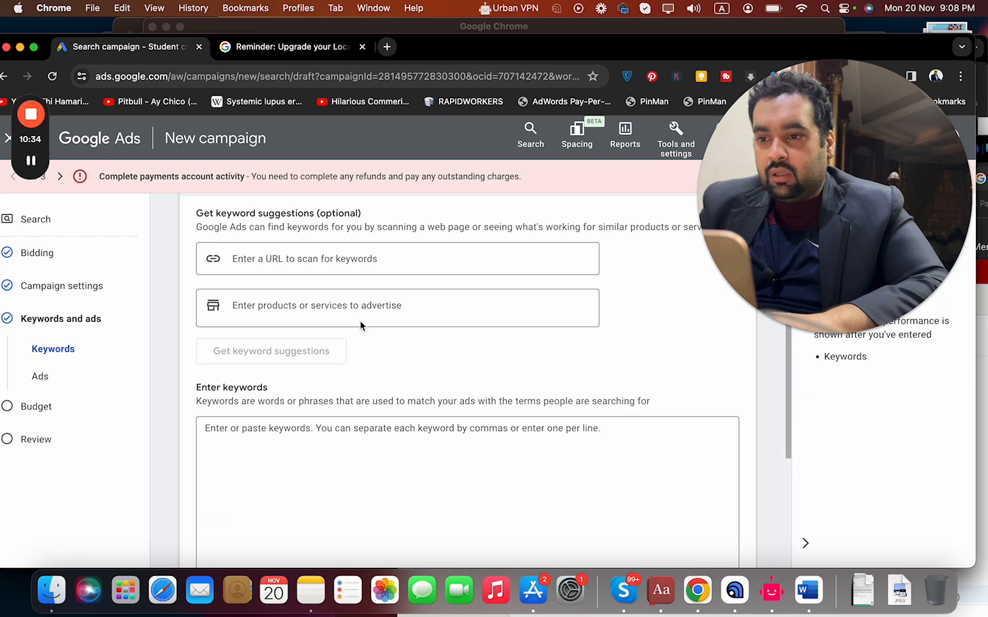
click(353, 308)
text(doctor in)
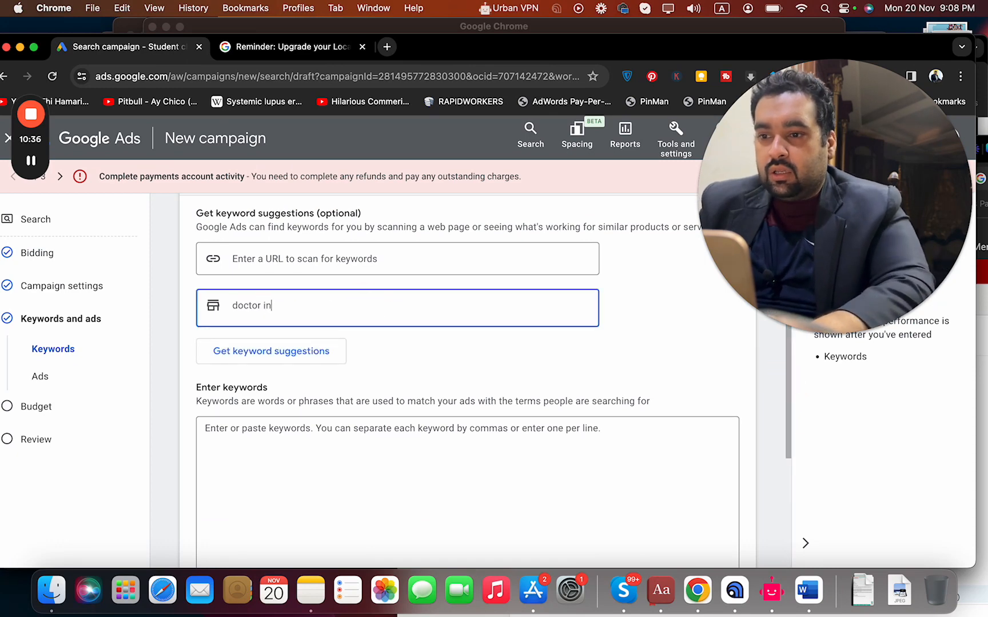
text( london)
click(275, 362)
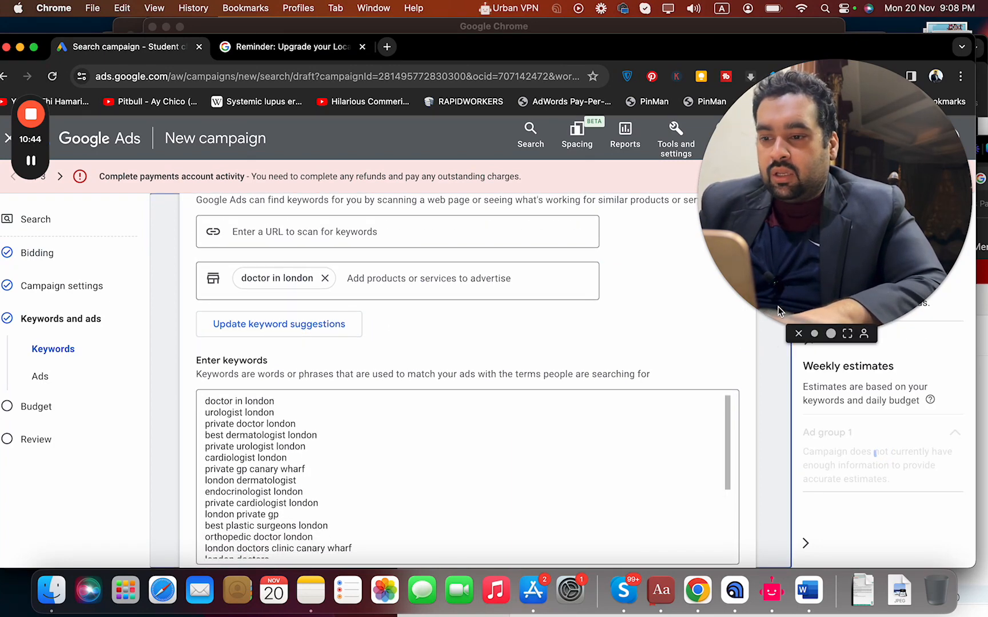
Clear all suggested keywords and remove "doctor in london" from the products or services to advertise.
scroll(760, 331, down, 3)
mouse_move(727, 348)
mouse_down()
mouse_move(727, 481)
mouse_move(736, 344)
mouse_up()
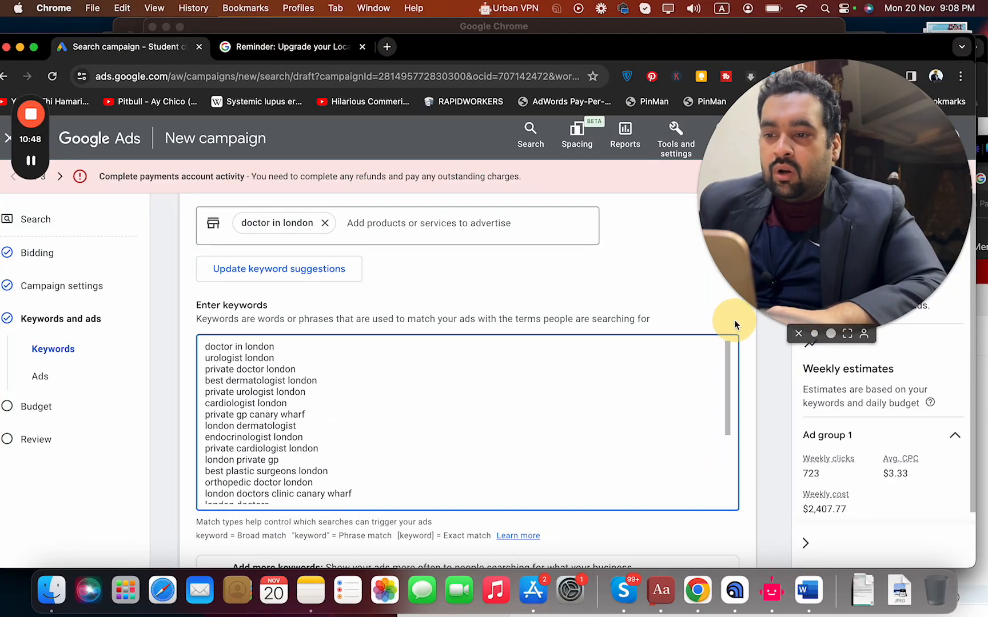
click(486, 403)
key(ctrl+a)
key(BackSpace)
click(484, 309)
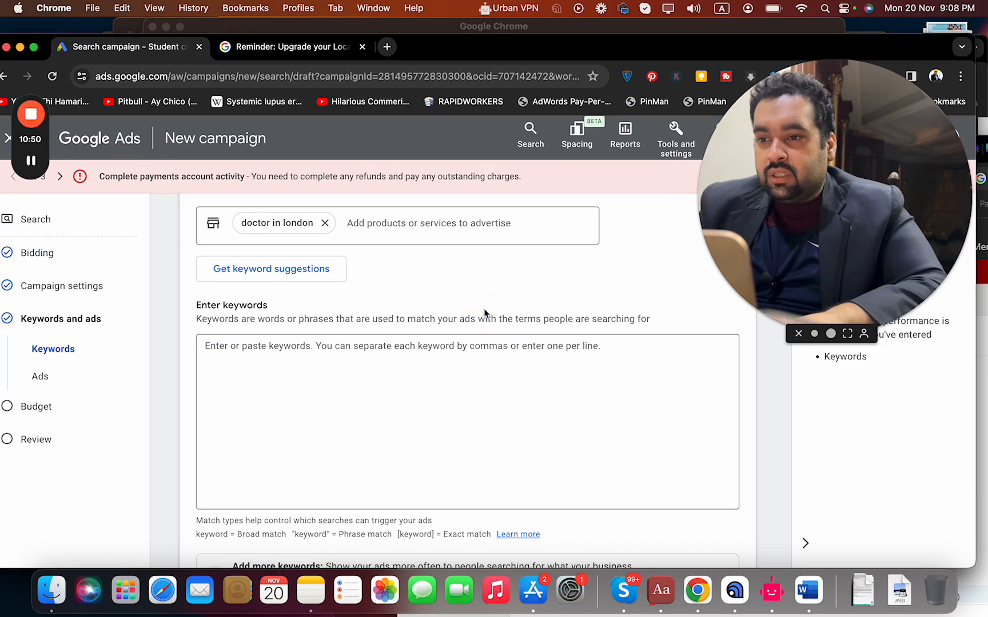
scroll(480, 309, up, 2)
click(325, 278)
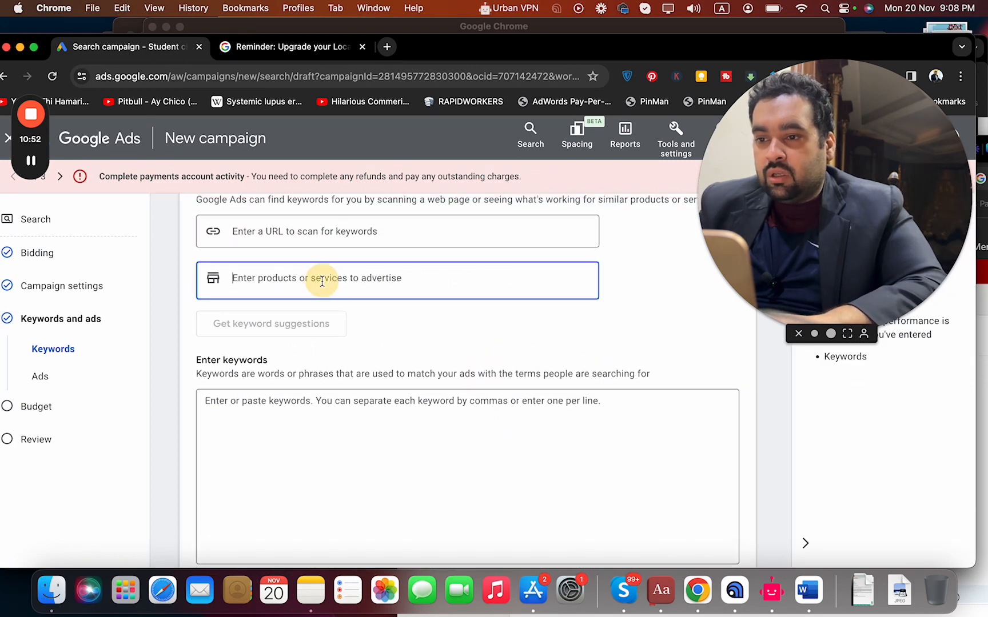
Enter "demartalogist" as the service to advertise and check its spelling with a Google search, opening the results for "dermatologist".
text(demartalogist)
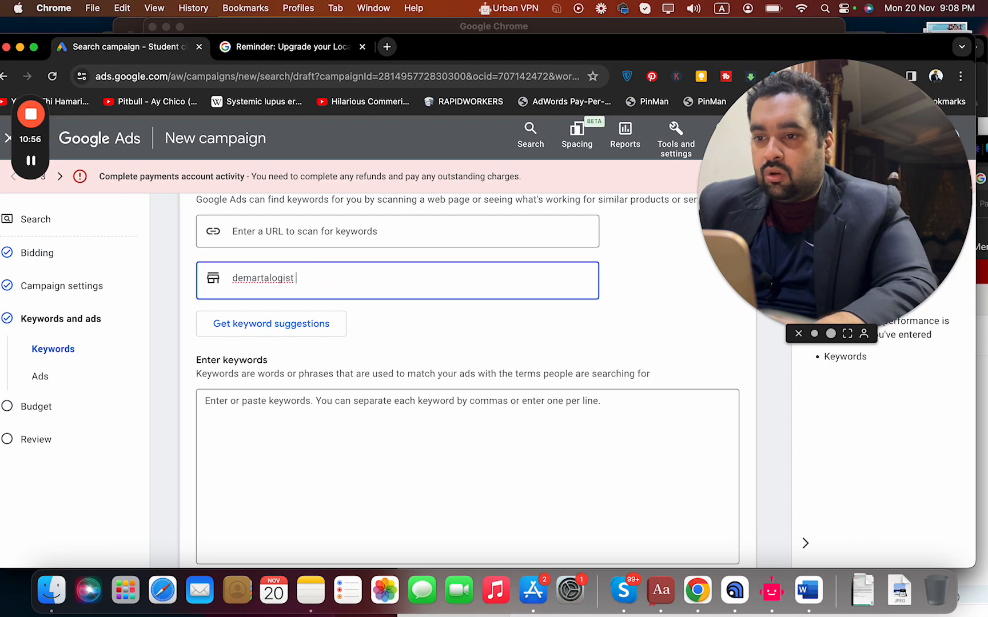
drag(297, 274, 196, 264)
key(super+c)
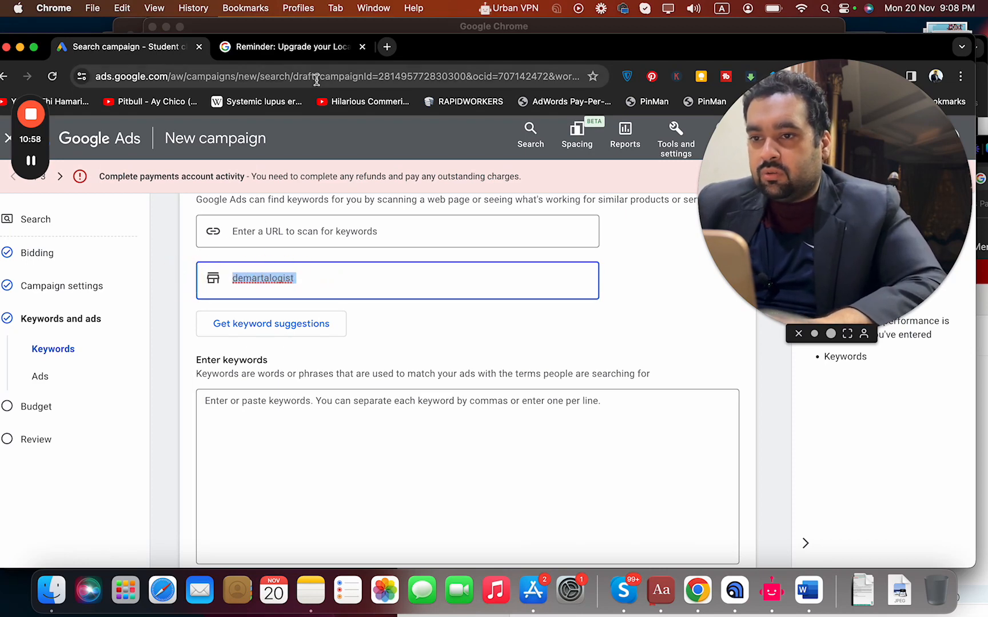
click(382, 51)
key(super+v)
key(Return)
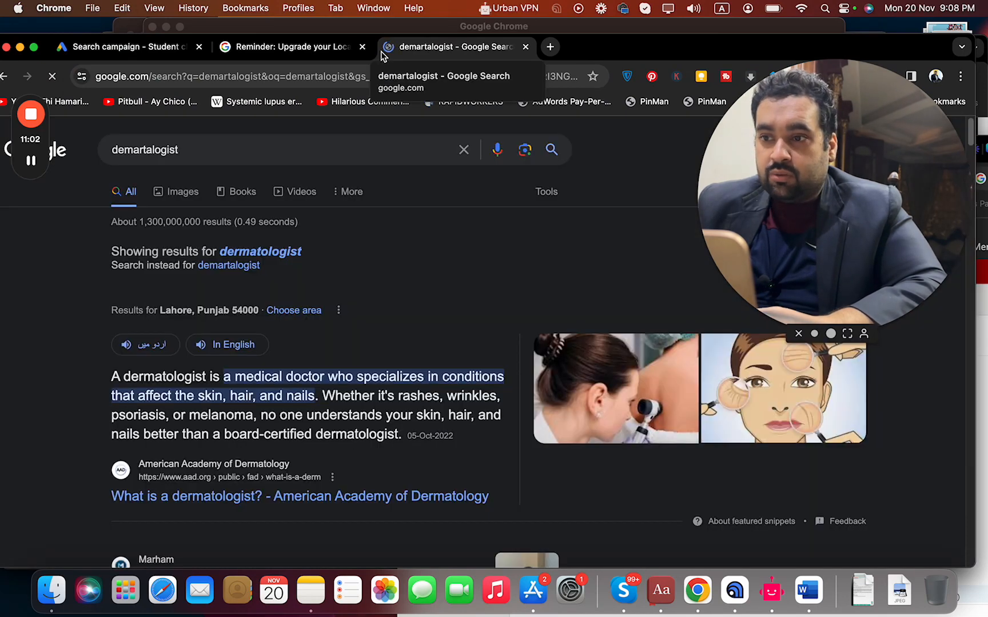
click(280, 252)
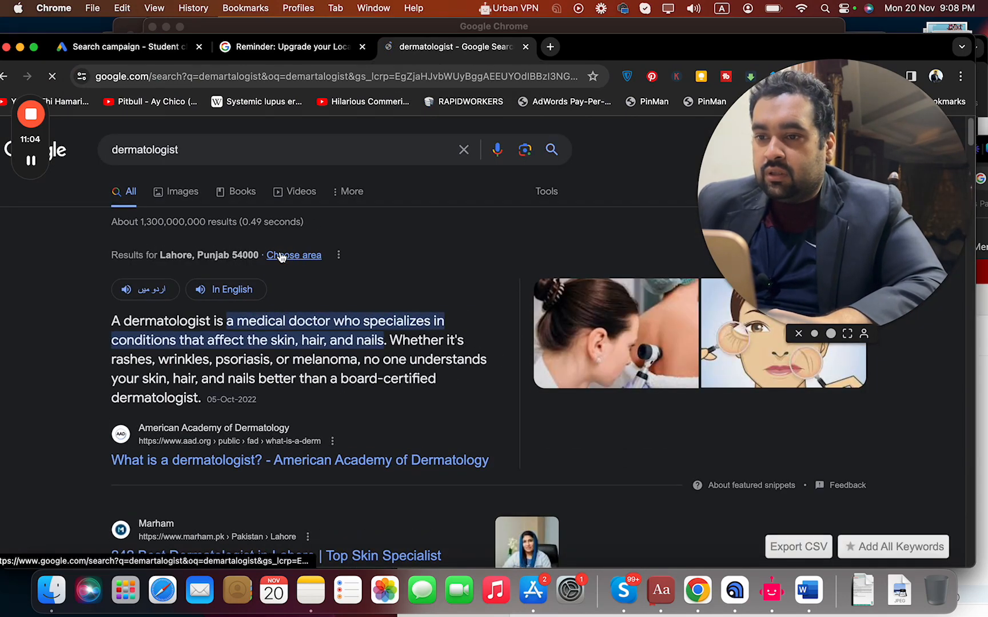
Copy "dermatologist" from the Google search and add it to the campaign's products or services to advertise.
double_click(237, 150)
key(super+c)
click(119, 45)
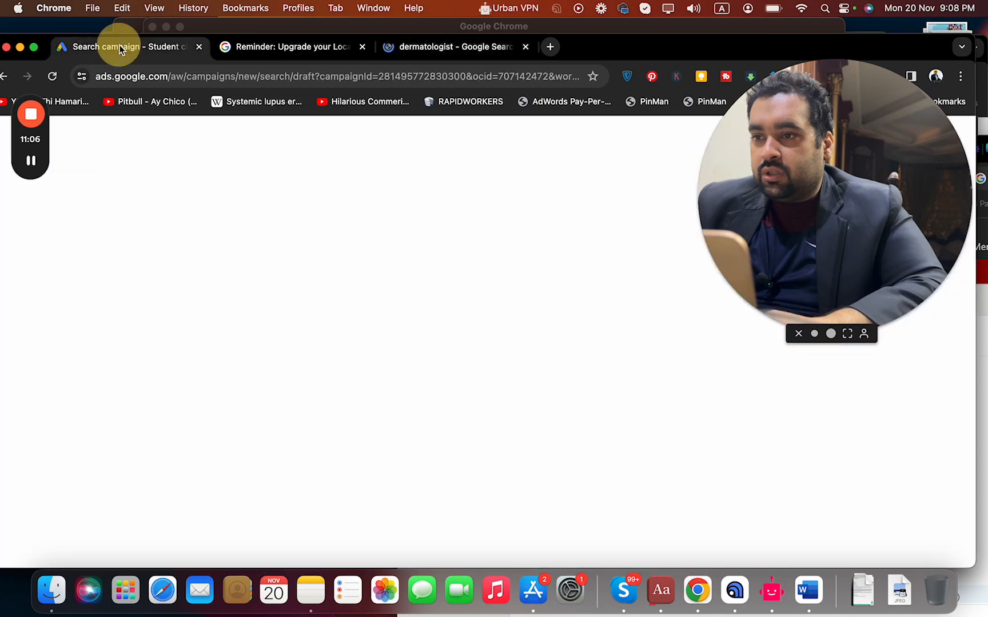
click(314, 278)
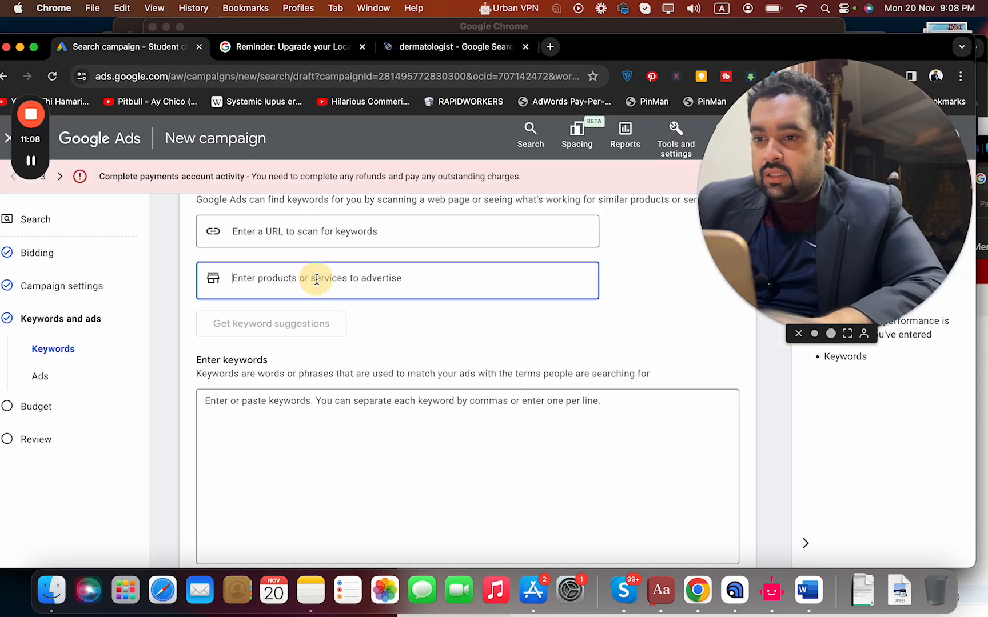
key(super+v)
key(Return)
click(304, 279)
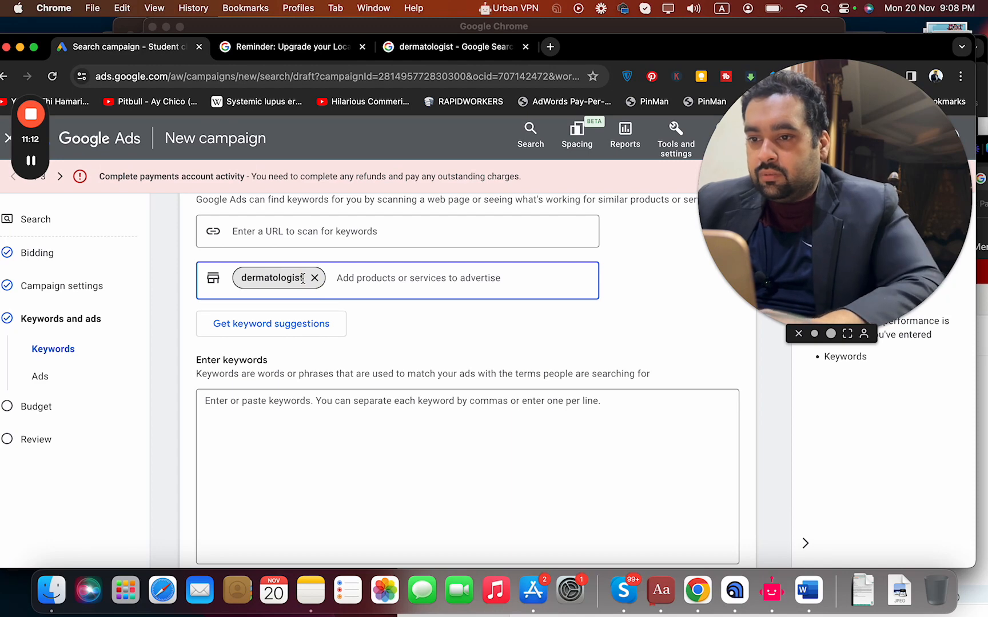
Replace the advertised service with "dermatologist near me", get its keyword suggestions and review the keyword list.
click(315, 278)
text(de)
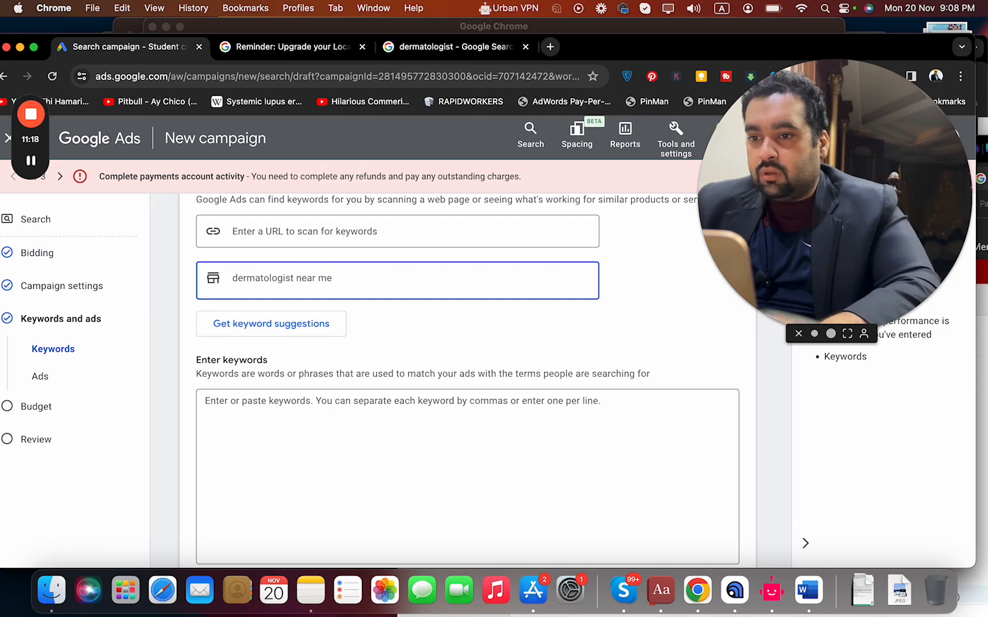
text(rmatologist near me)
key(Return)
click(279, 324)
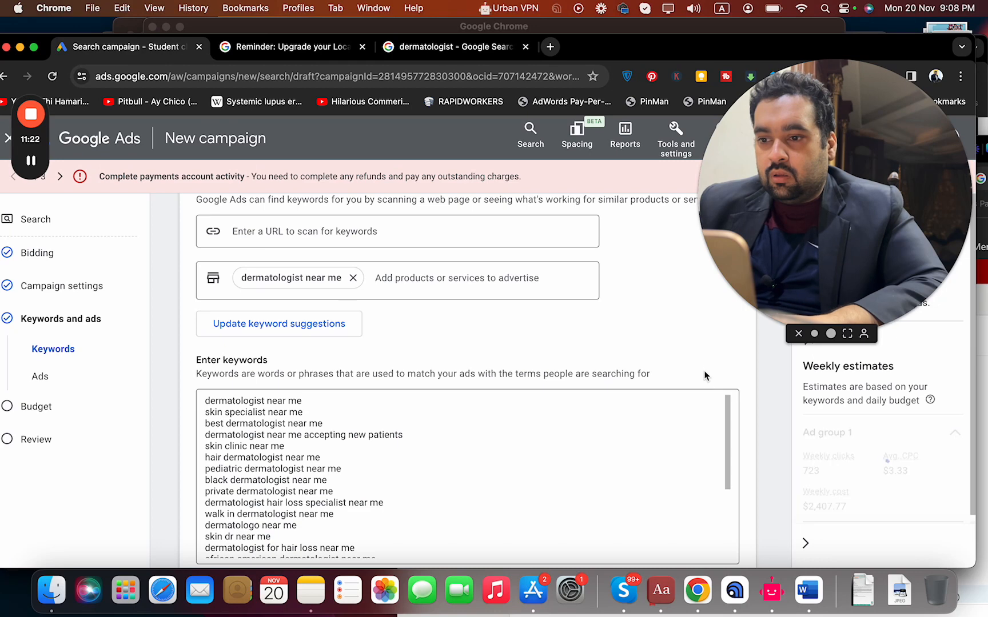
scroll(707, 359, down, 3)
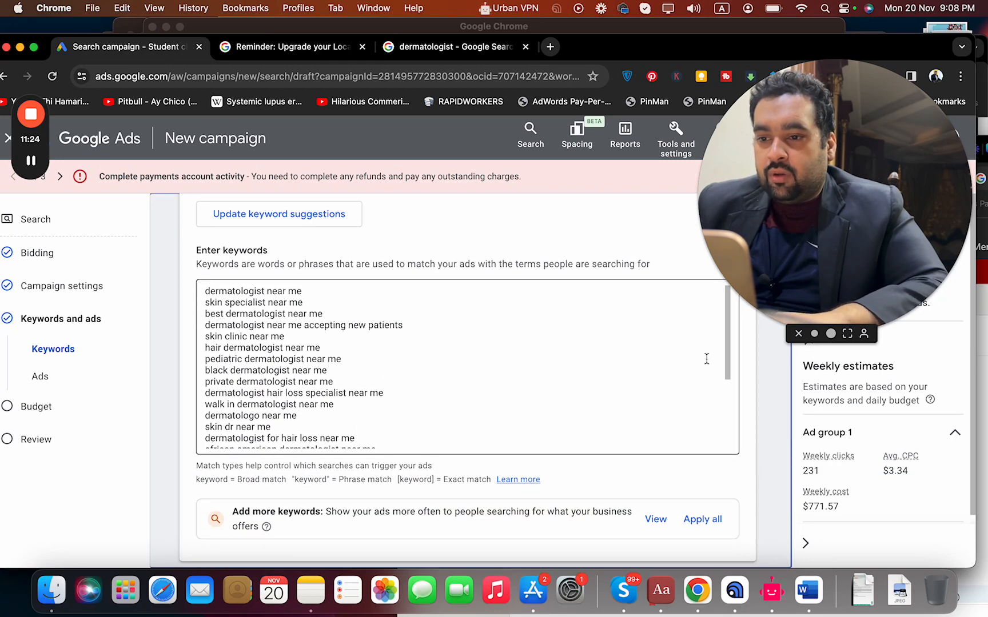
drag(728, 360, 730, 439)
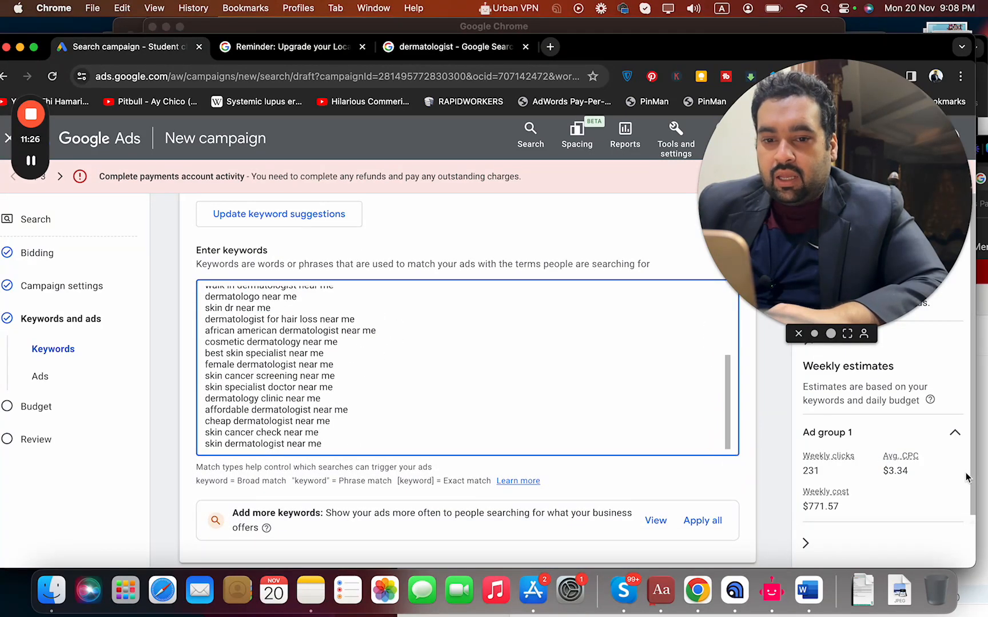
click(775, 432)
scroll(776, 432, down, 1)
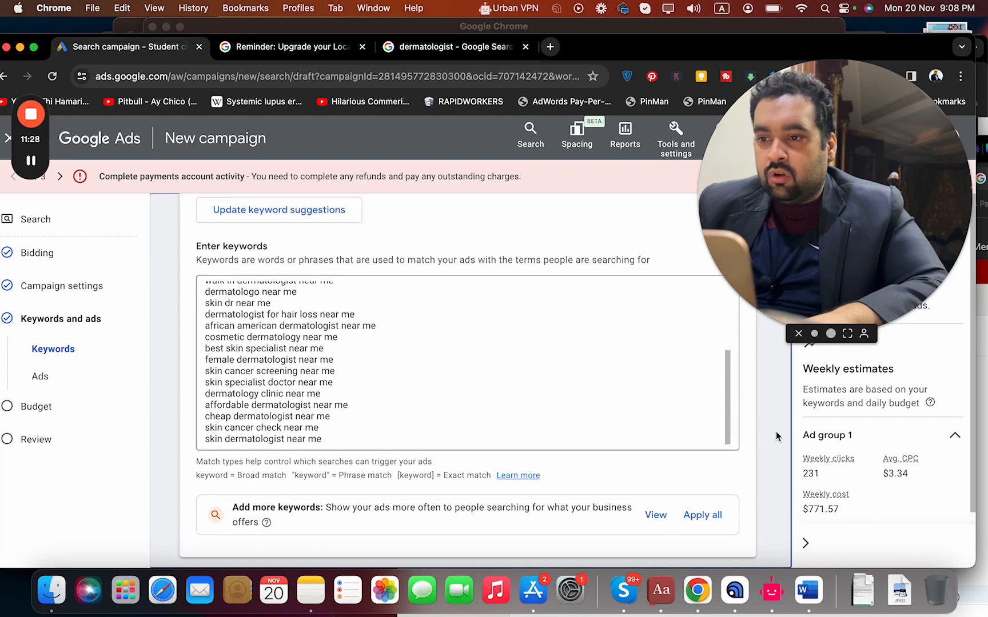
Rename the ad group as "dermatologist near me".
scroll(776, 431, up, 5)
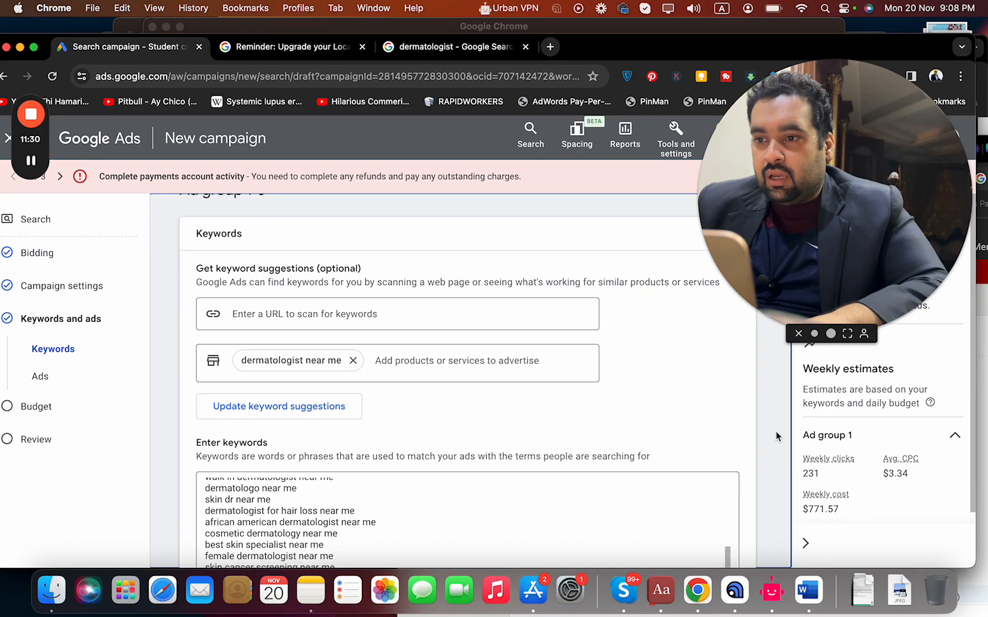
scroll(776, 431, up, 2)
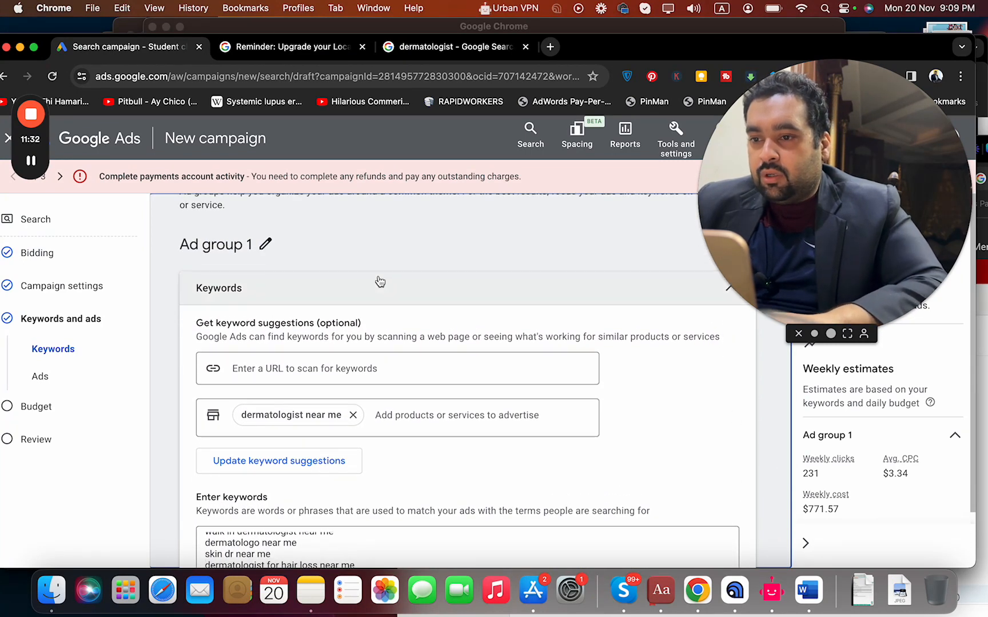
click(265, 245)
key(super+a)
text(dermatologist )
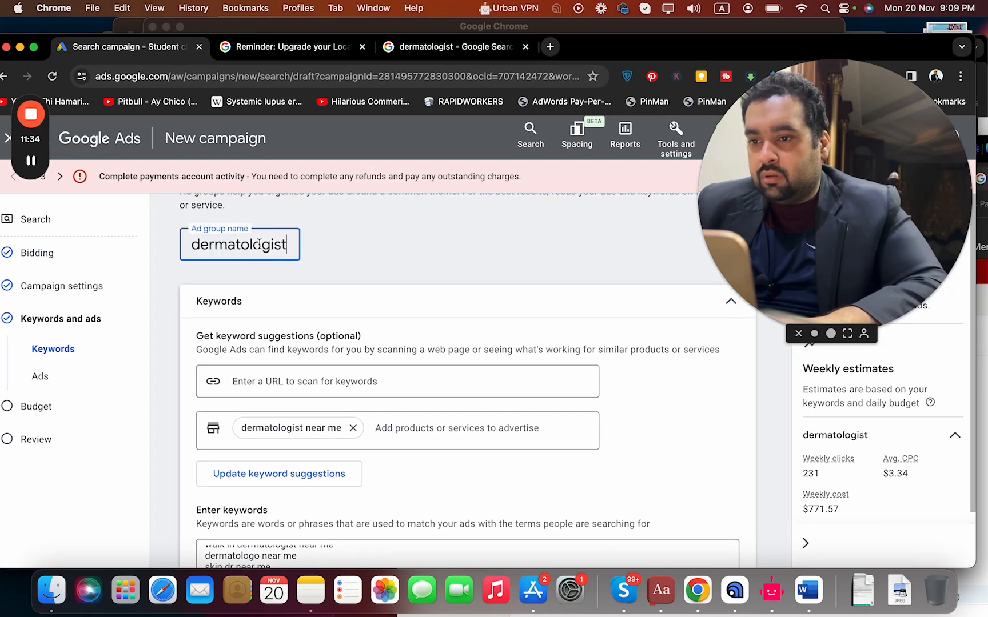
text(near me)
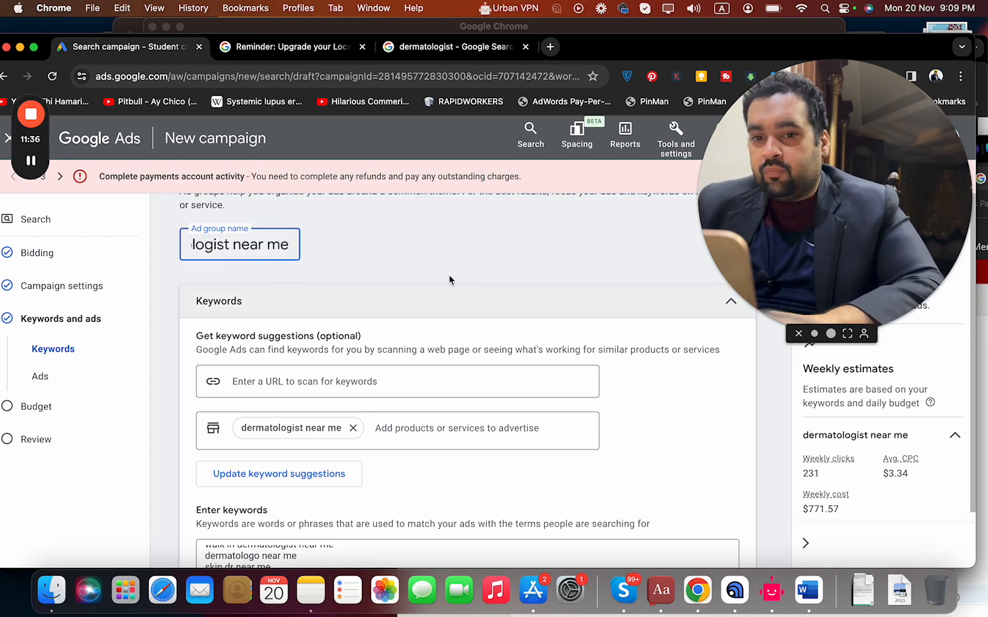
key(Return)
Go to the ad's Final URL, then search Google for "dermatologist in uK" to find a clinic website.
scroll(450, 273, down, 3)
scroll(450, 273, down, 5)
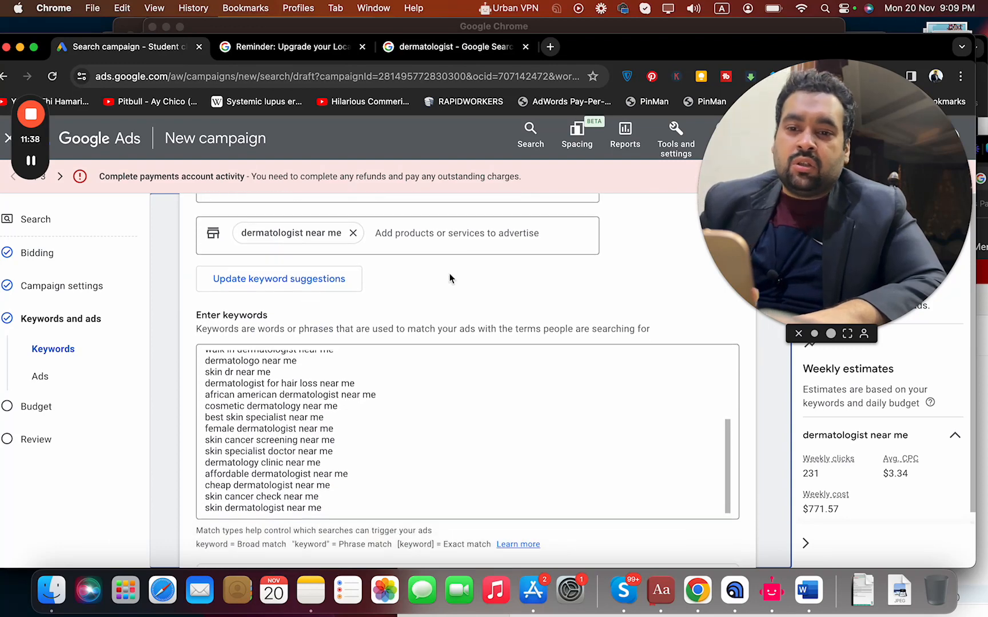
scroll(449, 274, down, 7)
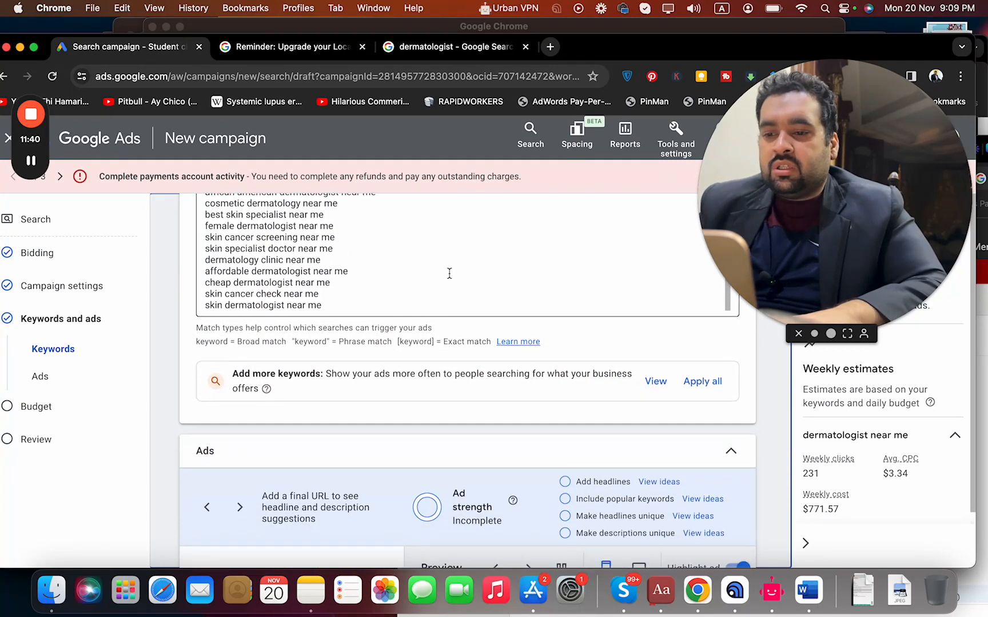
scroll(449, 274, down, 2)
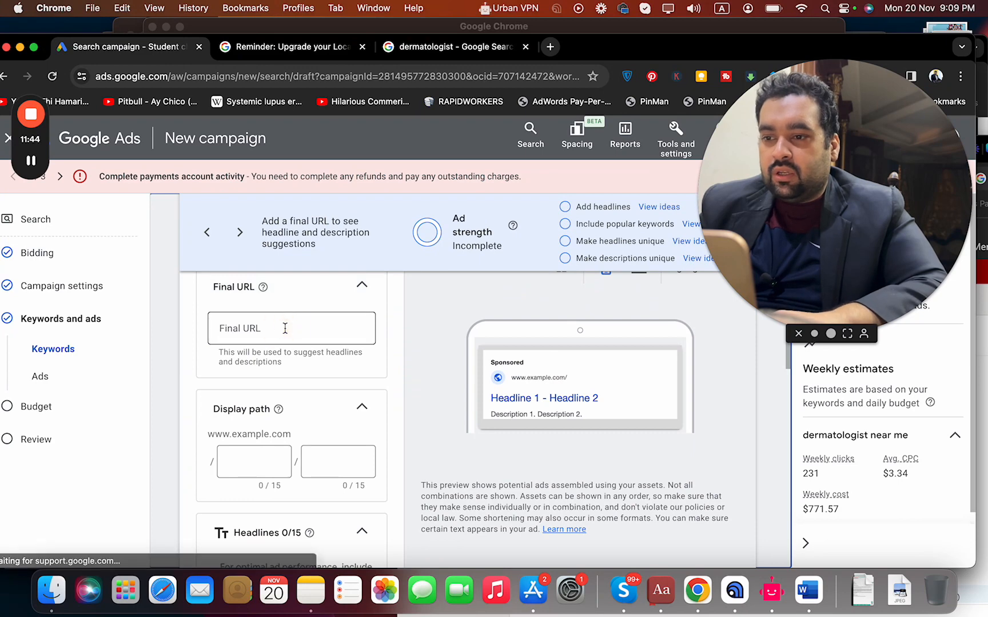
click(285, 328)
click(457, 47)
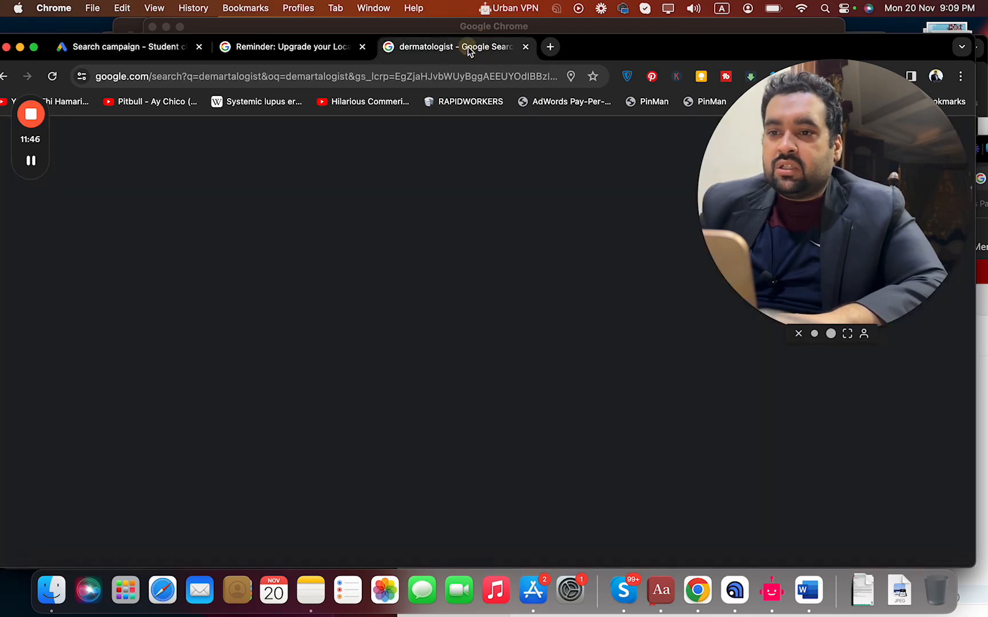
click(306, 143)
text(in uK)
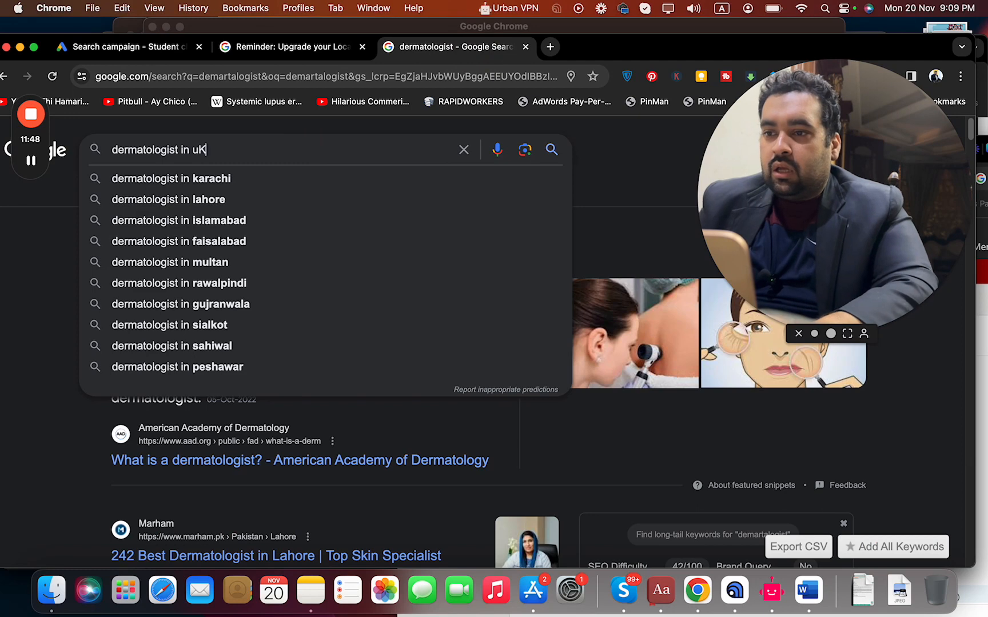
key(Return)
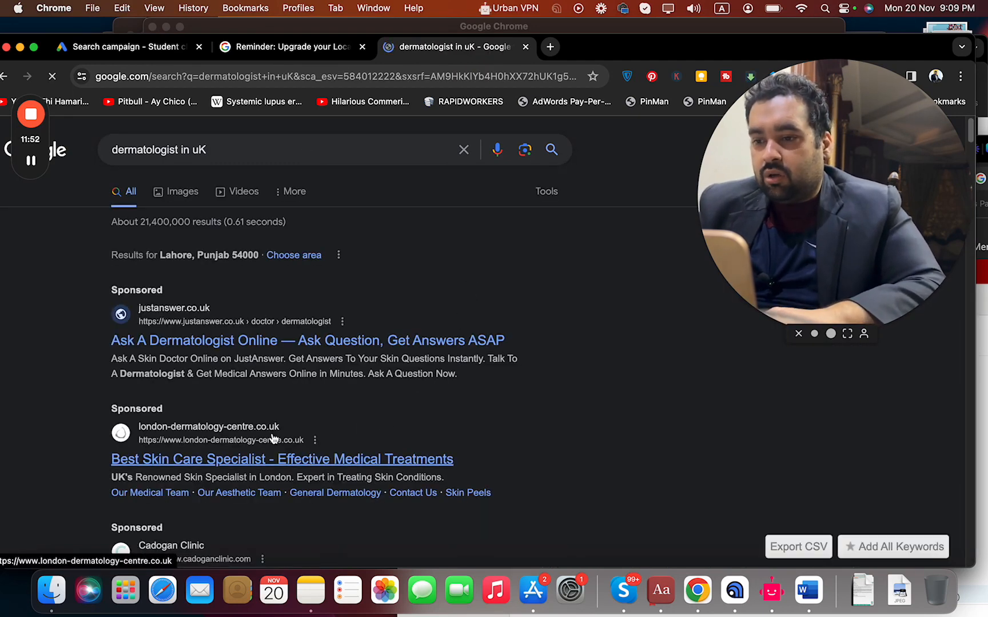
scroll(280, 446, down, 3)
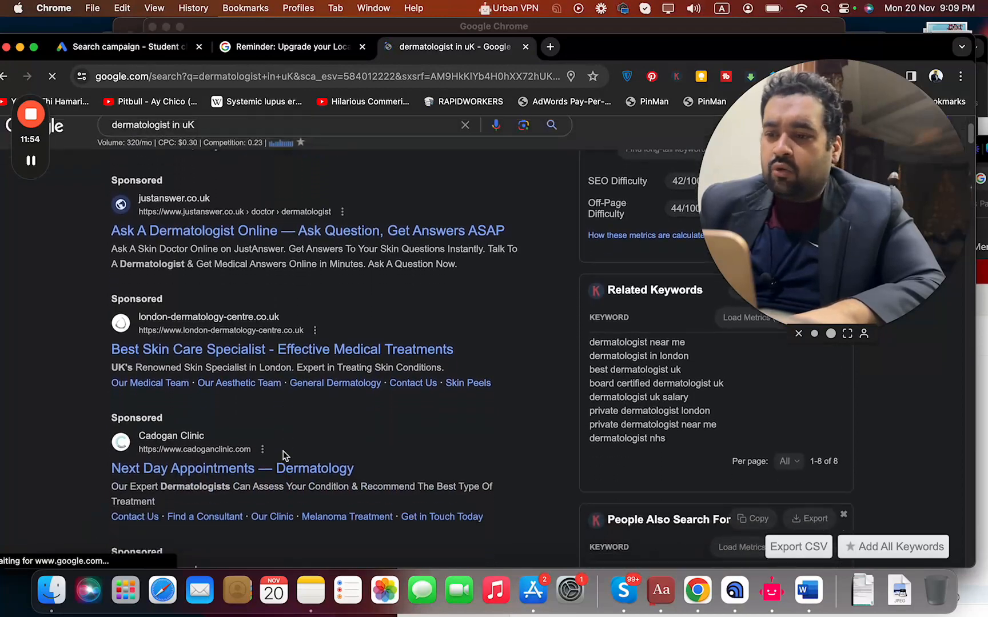
scroll(283, 450, down, 2)
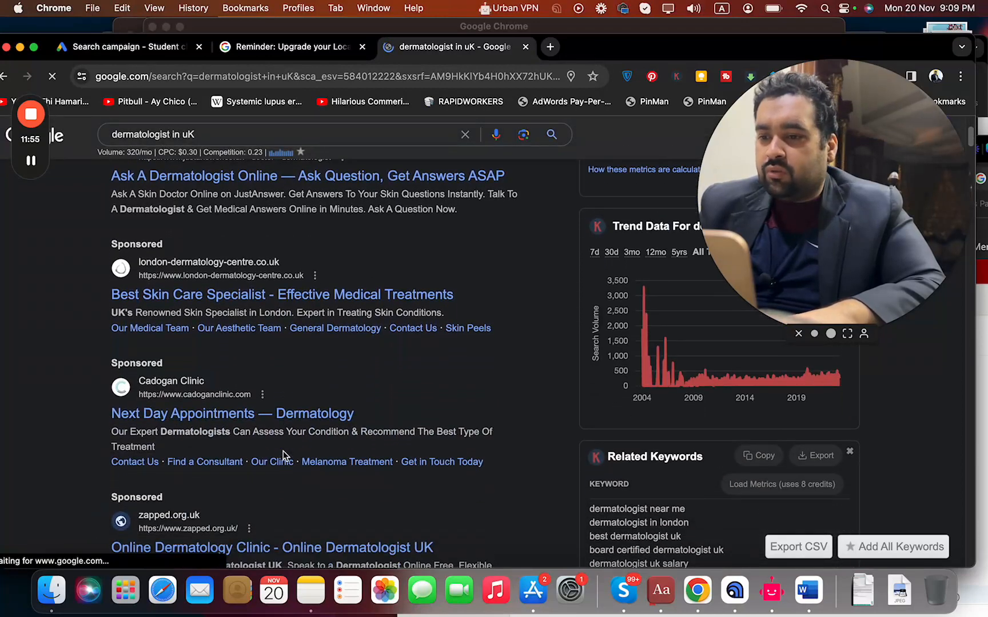
click(250, 416)
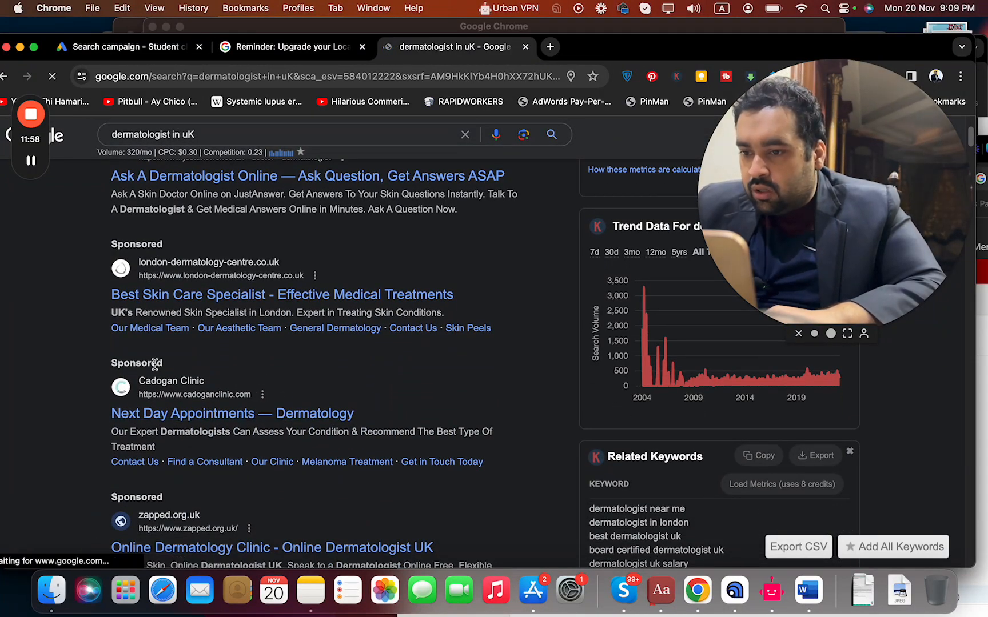
drag(294, 401, 265, 399)
click(150, 404)
key(super+c)
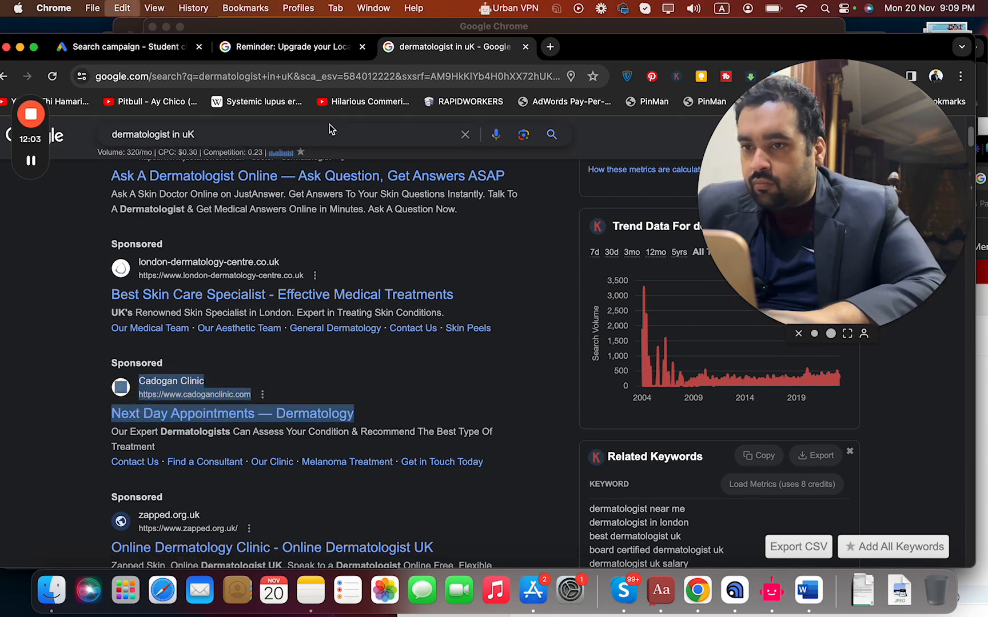
click(333, 71)
key(super+v)
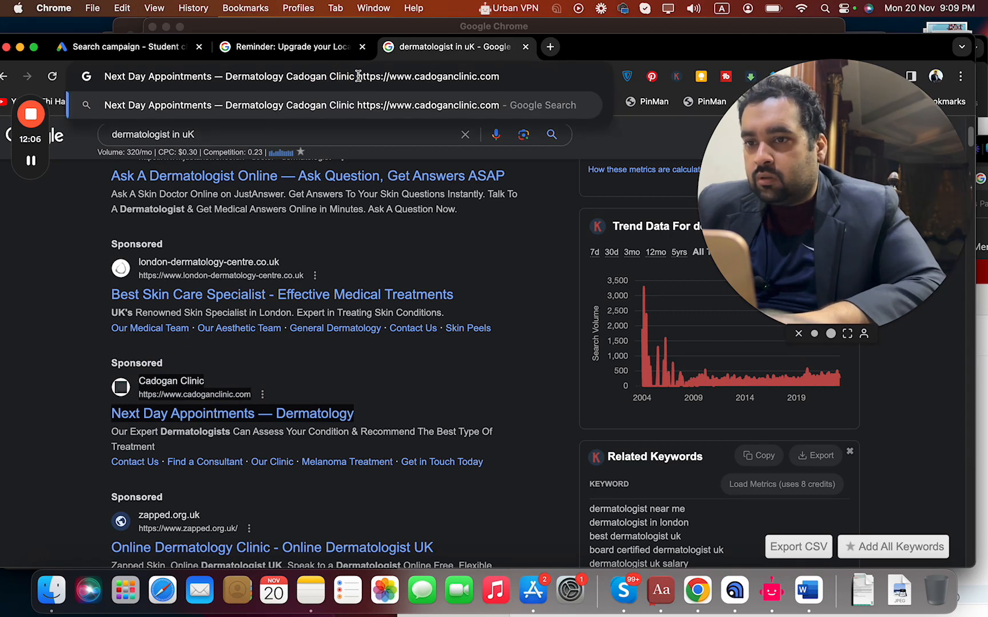
drag(358, 76, 595, 67)
key(super+x)
click(103, 47)
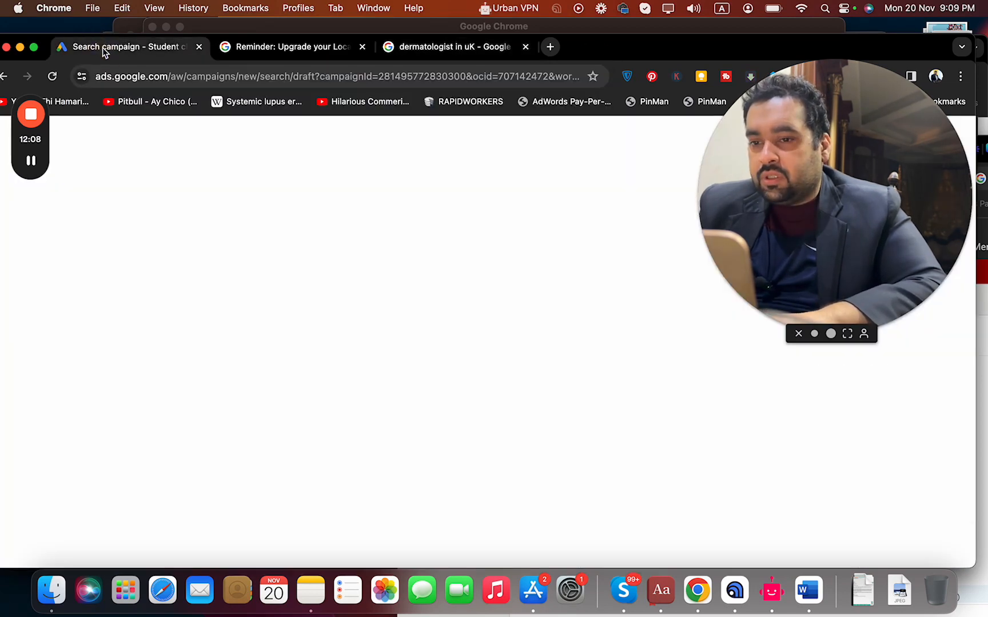
key(super+v)
click(406, 403)
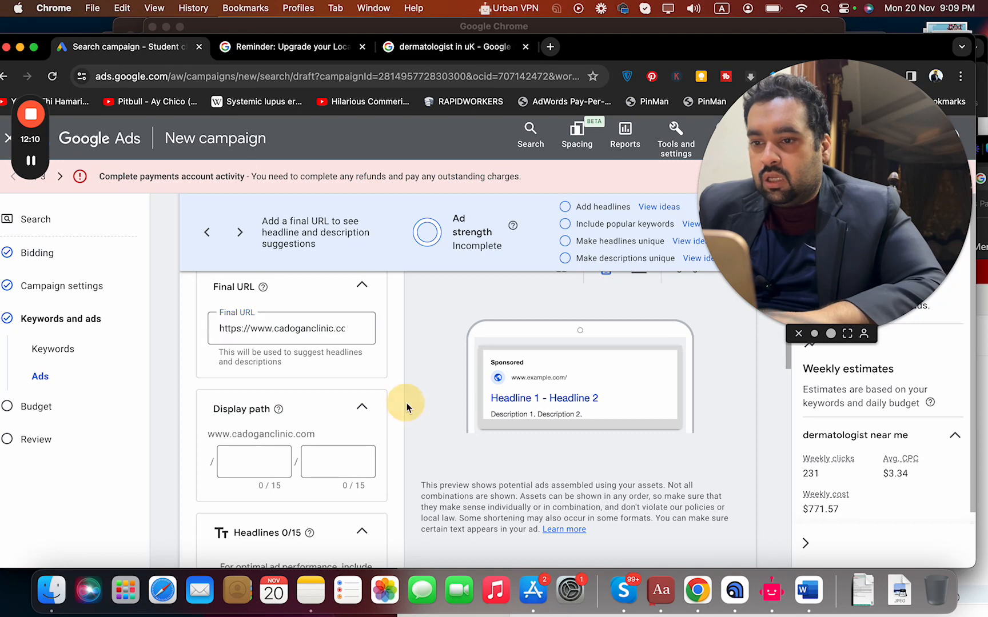
scroll(790, 368, up, 10)
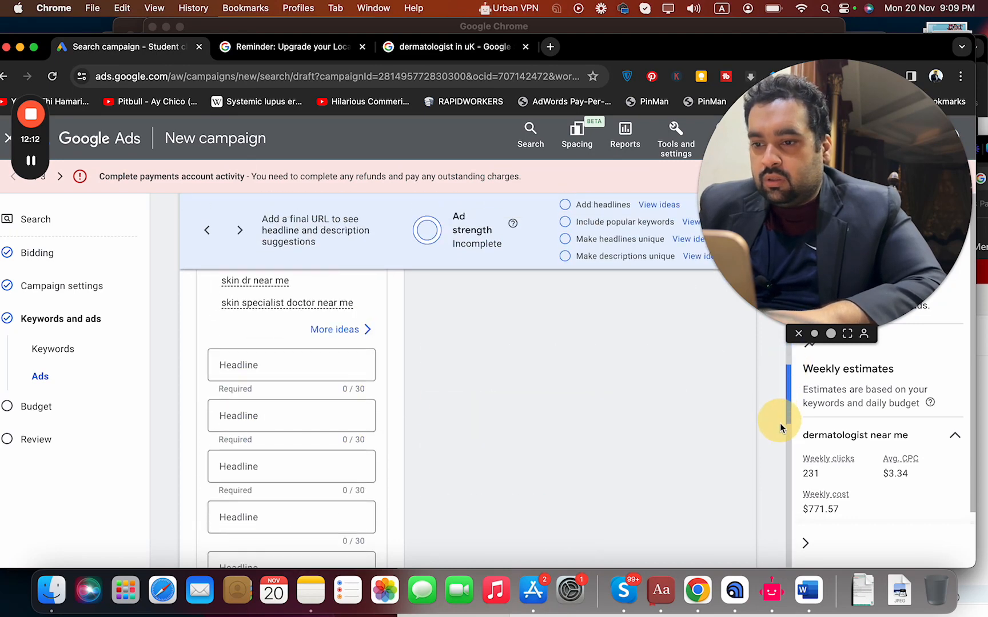
click(468, 316)
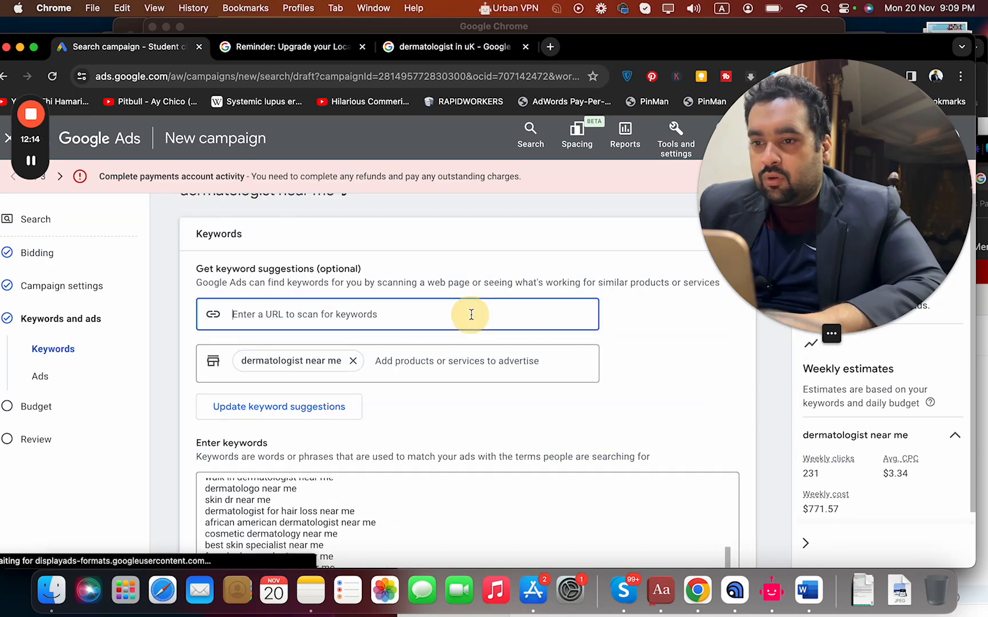
key(super+v)
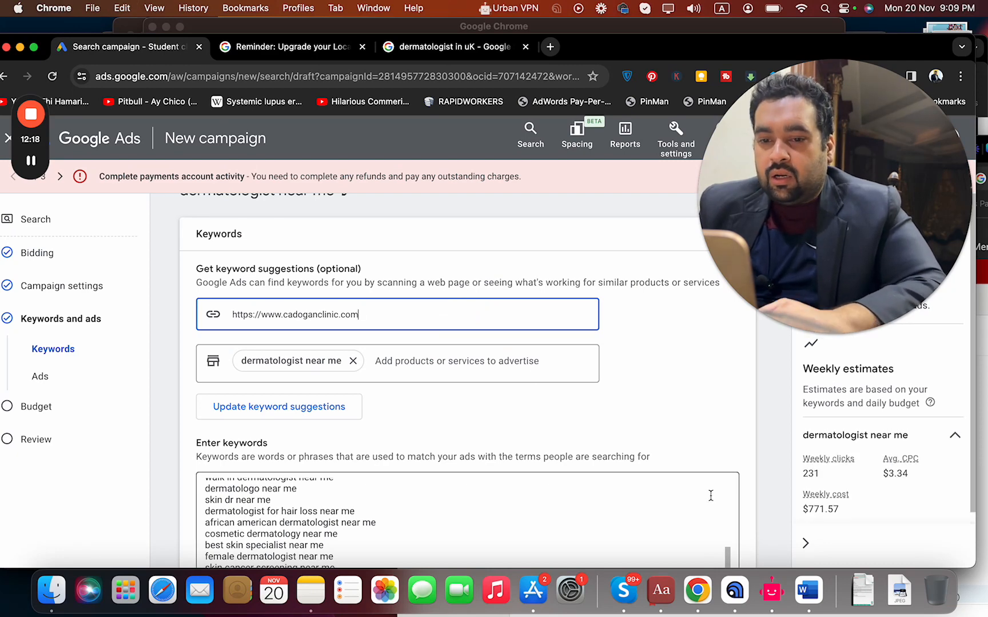
Enter "Dermatologist near me" as the ad's first headline.
scroll(794, 415, down, 6)
scroll(790, 416, down, 10)
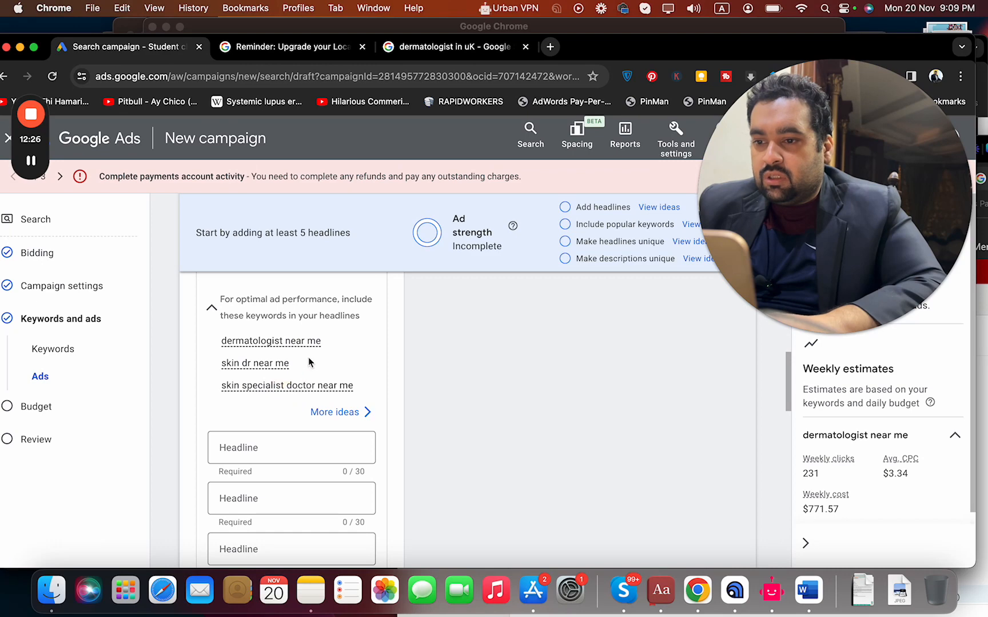
click(252, 446)
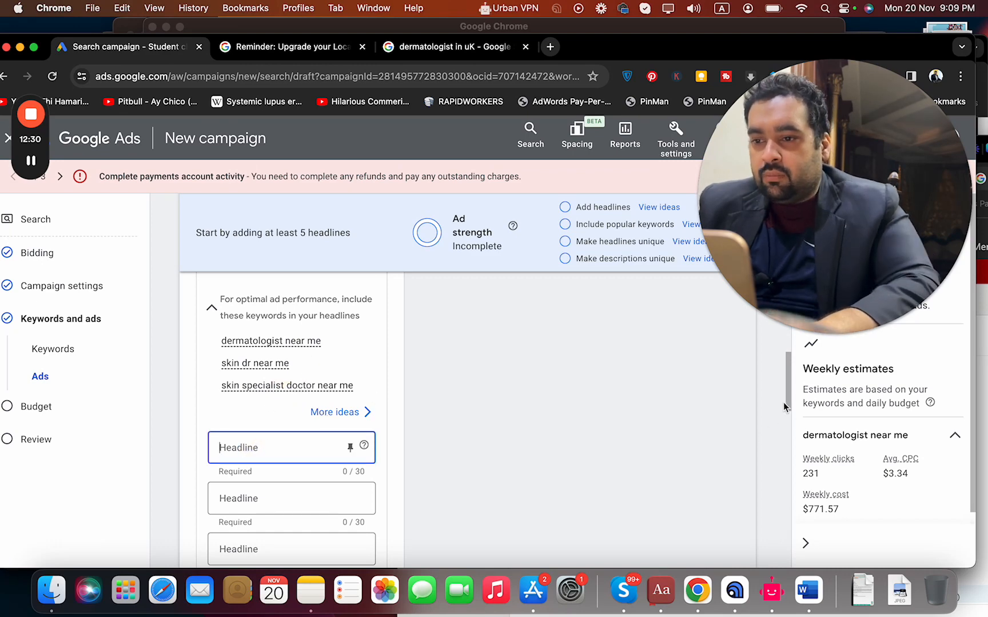
text(d)
text(Dermatologist near)
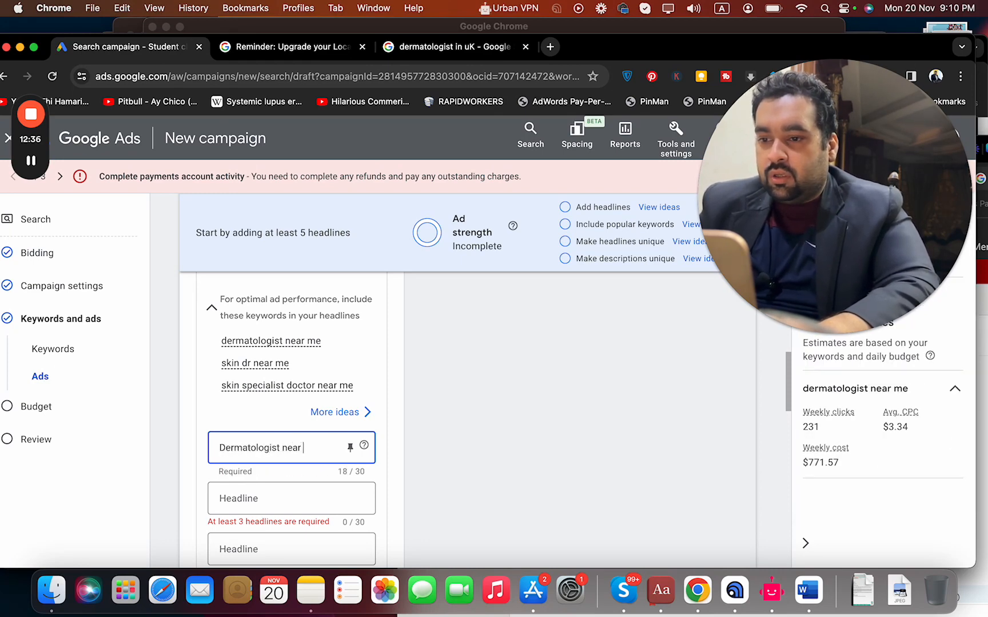
key(Tab)
key(Tab)
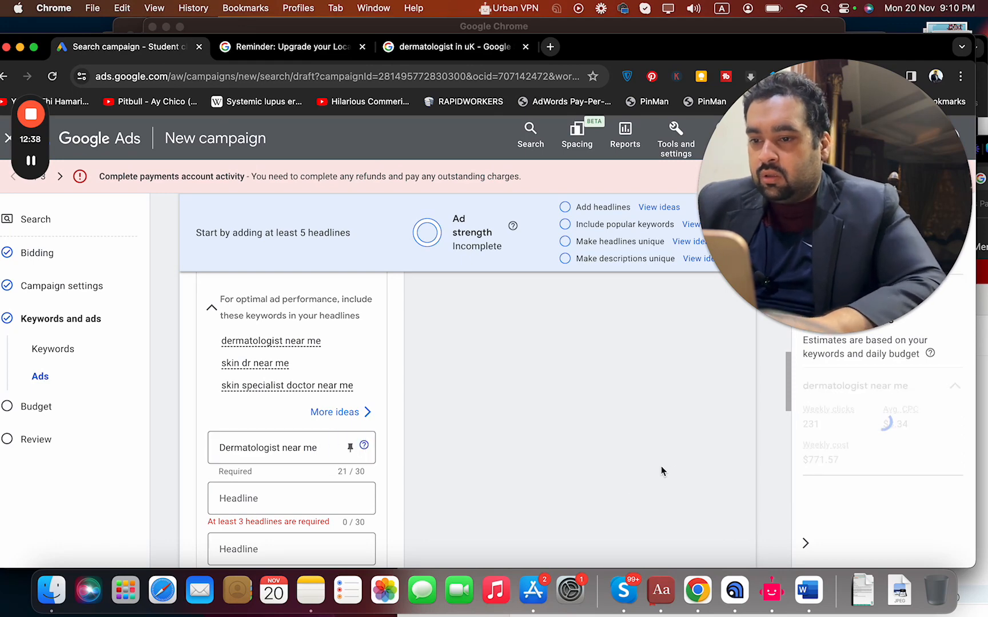
Enter "Skin Dr Near Me" as the ad's second headline.
click(296, 500)
text(sK)
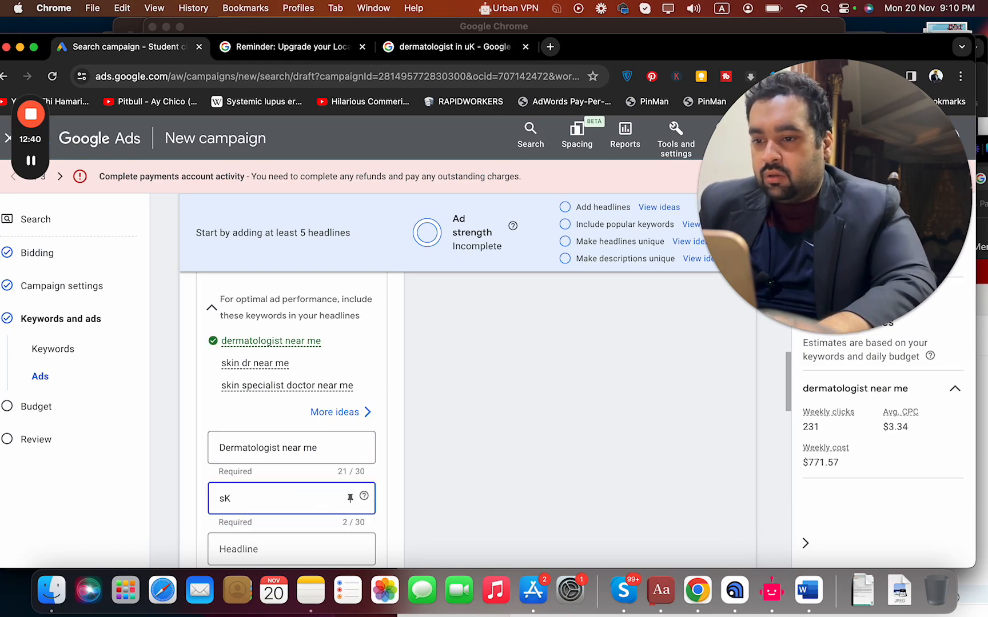
text(Skin Dr)
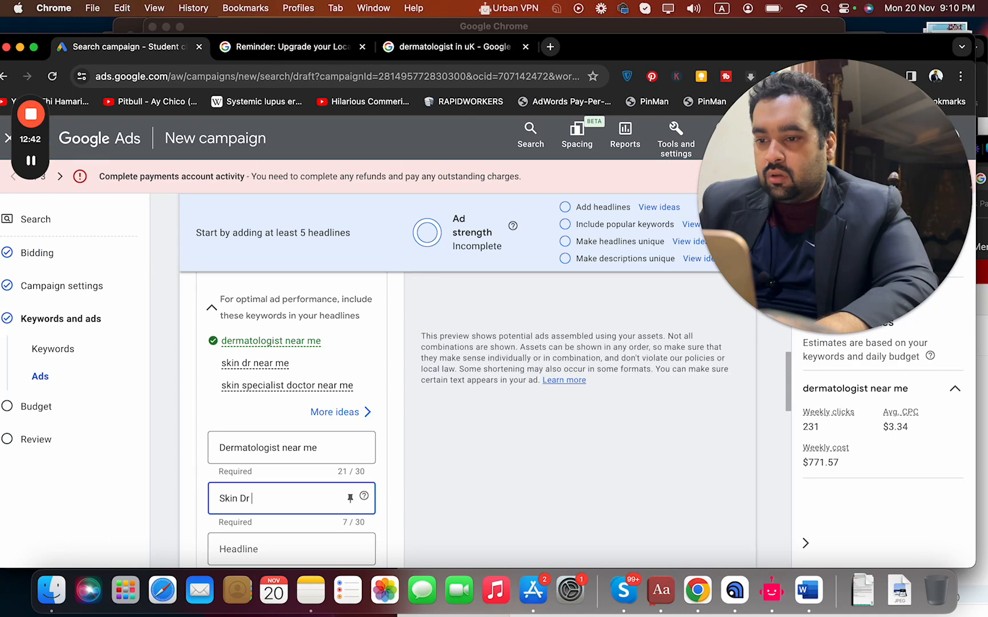
text( Near Me)
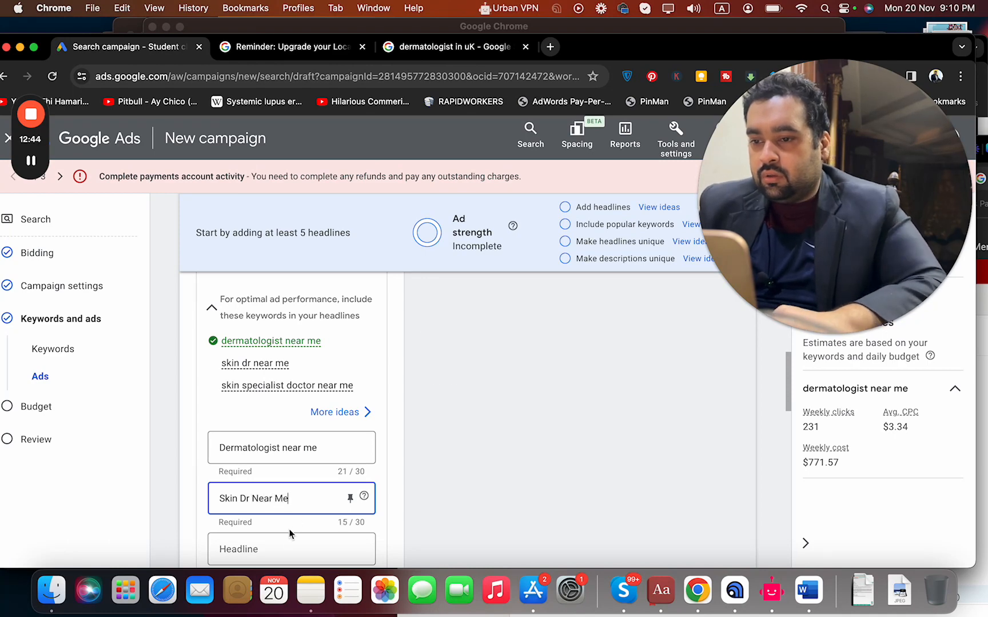
Enter "Skin Clinic Me" as the ad's third headline.
click(281, 543)
click(290, 385)
click(426, 404)
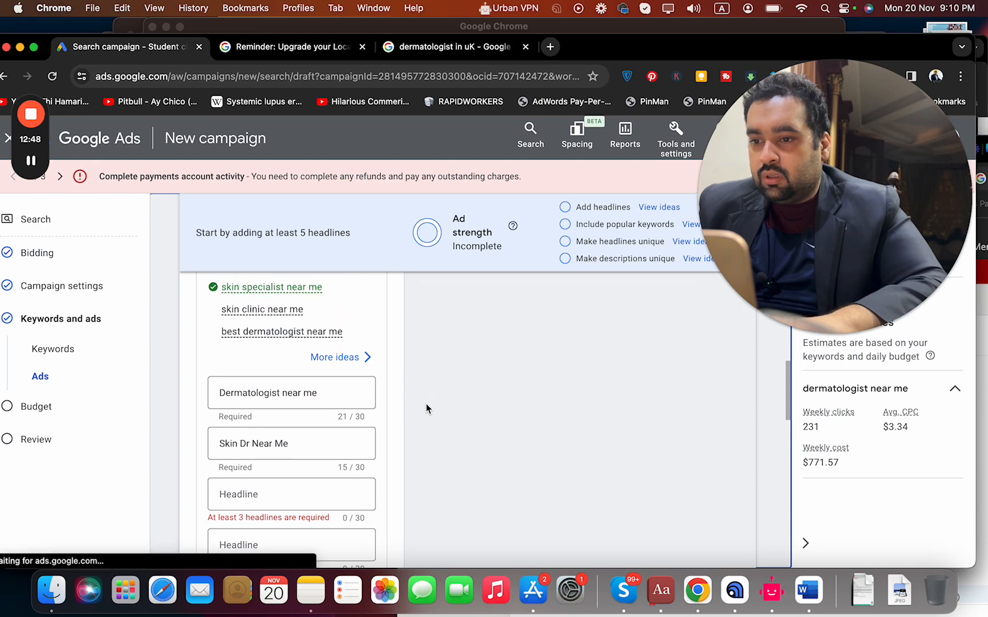
mouse_move(788, 402)
mouse_down()
mouse_move(786, 380)
mouse_move(784, 404)
mouse_up()
click(278, 477)
text(S)
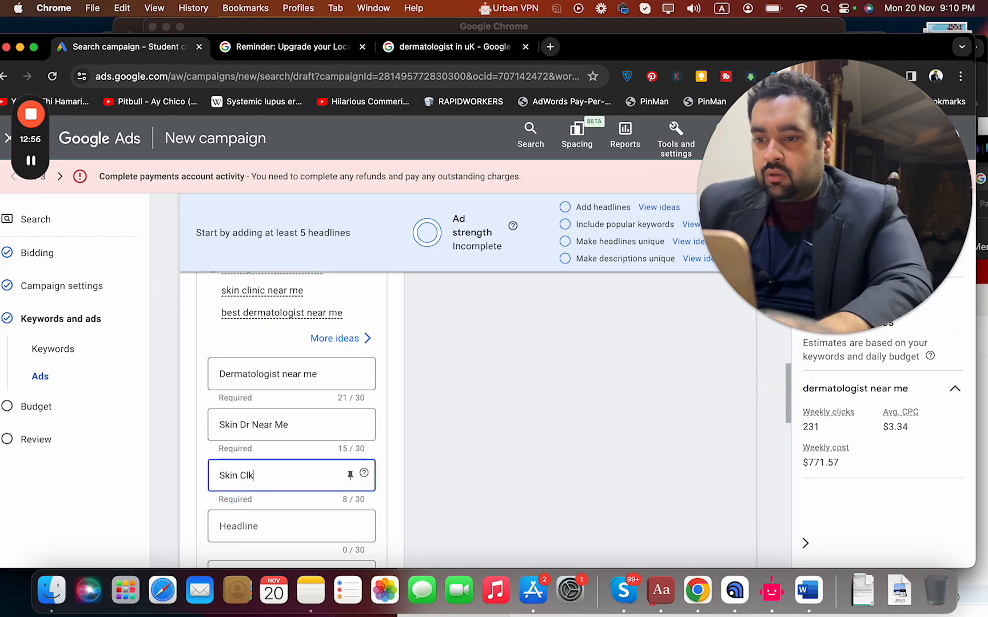
text(kin Clinic ne)
key(BackSpace)
key(BackSpace)
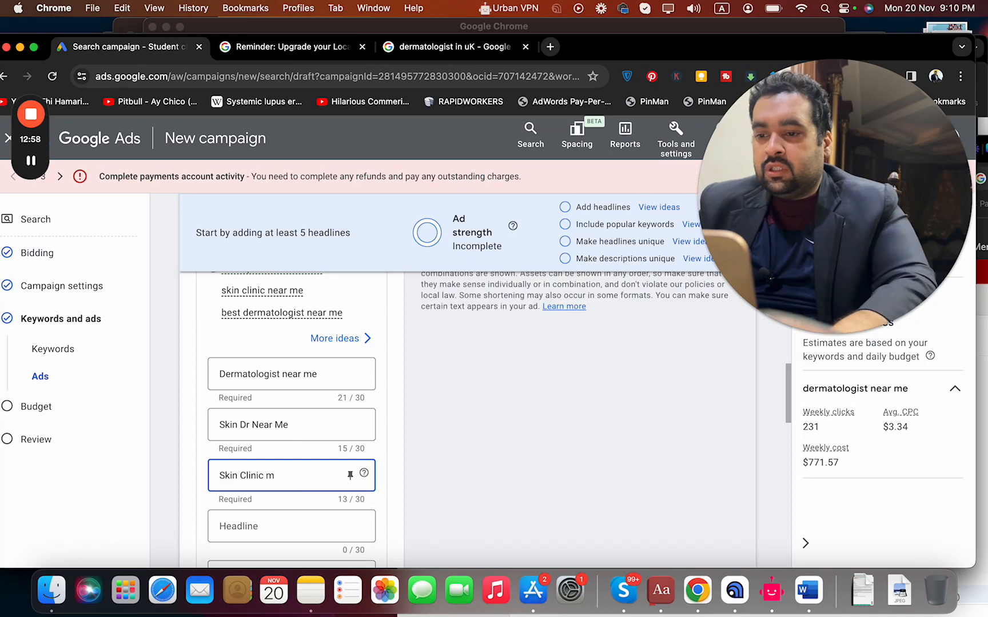
text(Me)
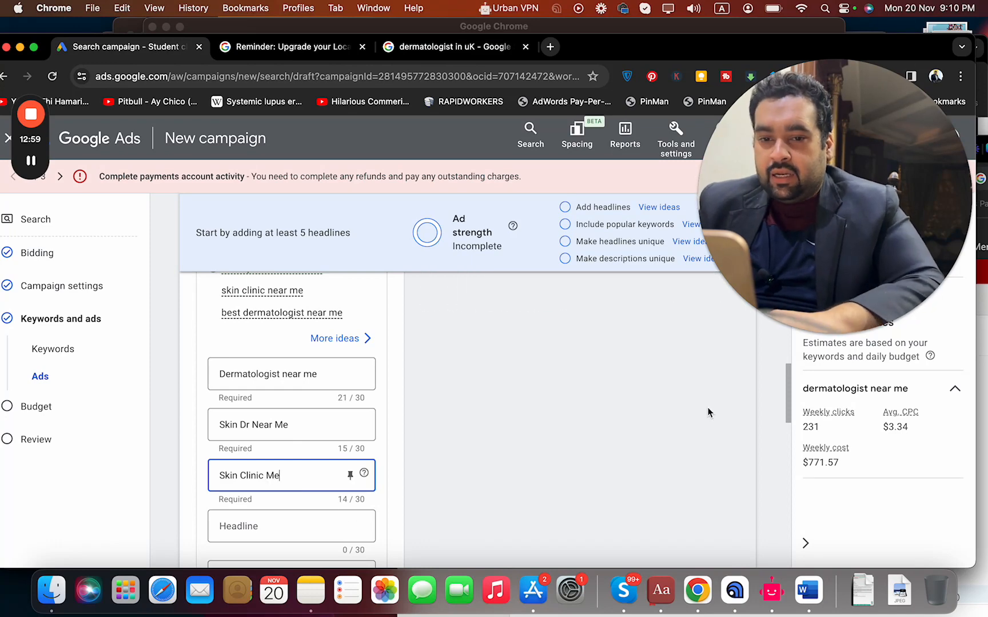
Check the ad preview and pin the "Dermatologist near me" headline to show only in position 1.
click(783, 392)
drag(783, 393, 776, 346)
mouse_move(866, 340)
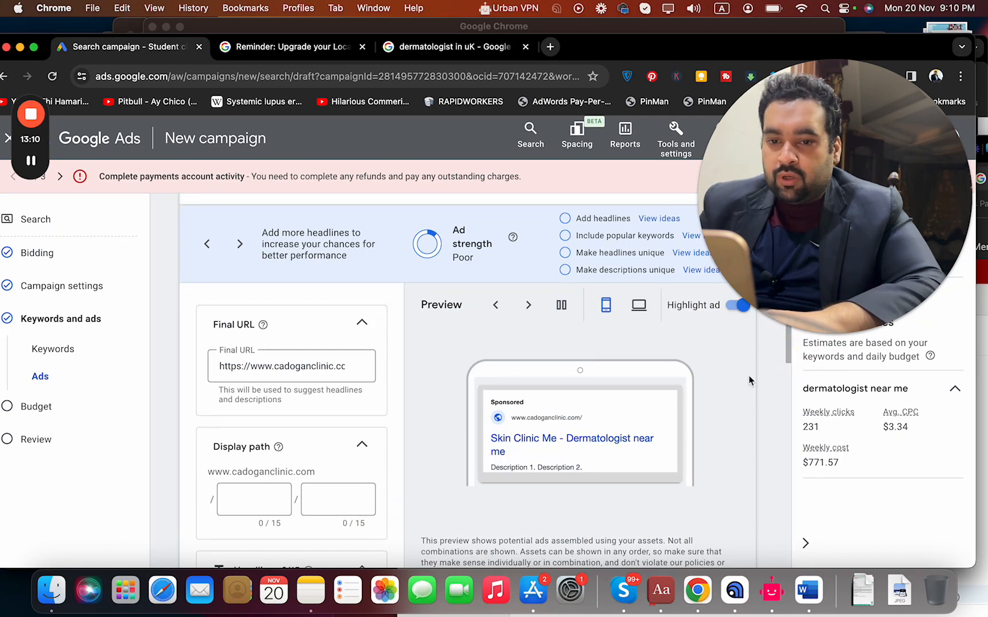
drag(787, 361, 788, 409)
click(351, 433)
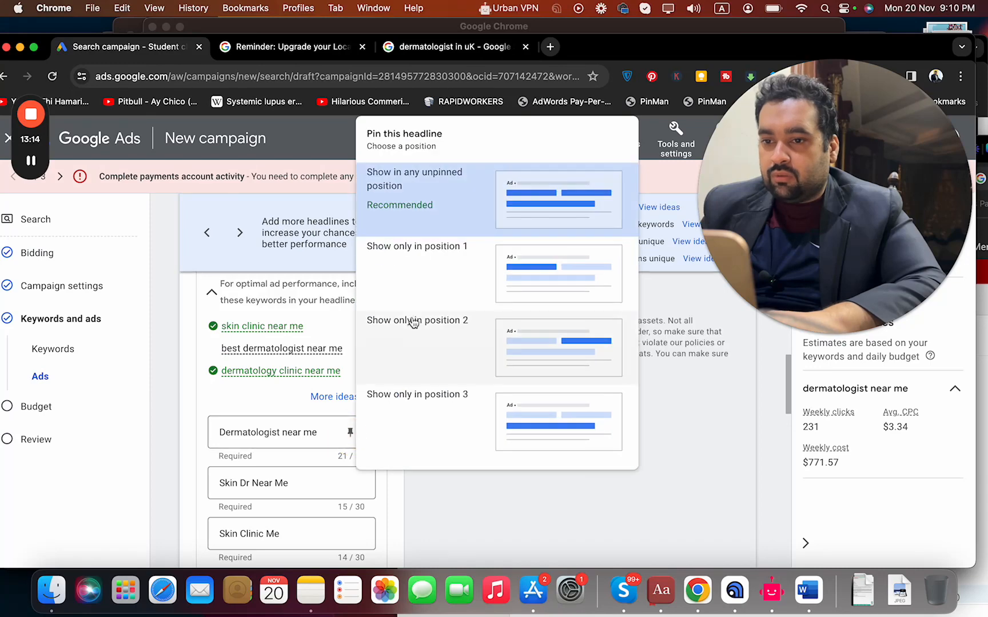
click(420, 286)
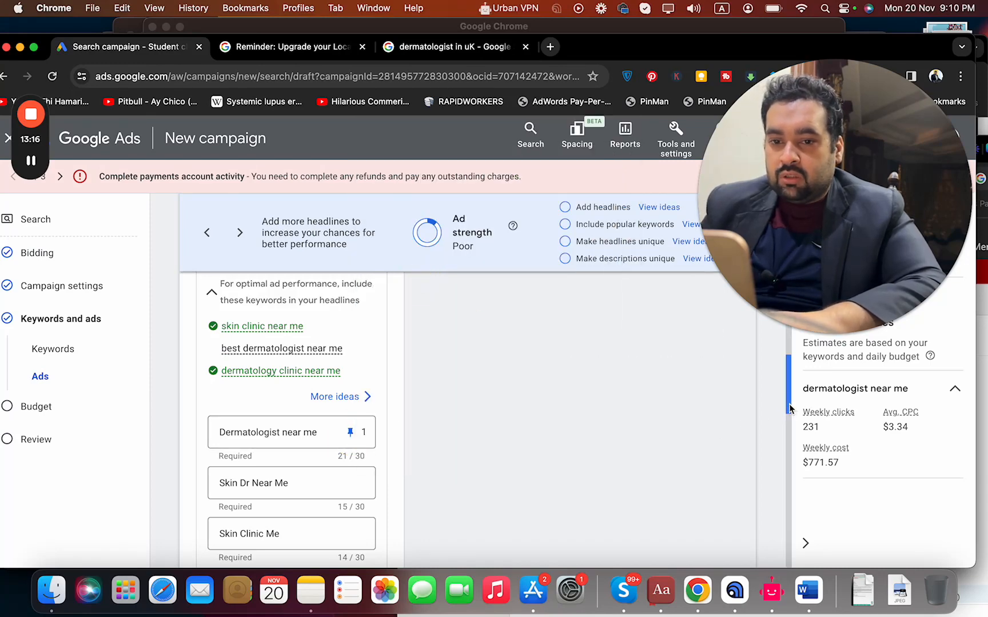
Copy the description text from Cadogan Clinic's sponsored search result and use it as the ad's first description.
drag(789, 405, 787, 485)
click(270, 364)
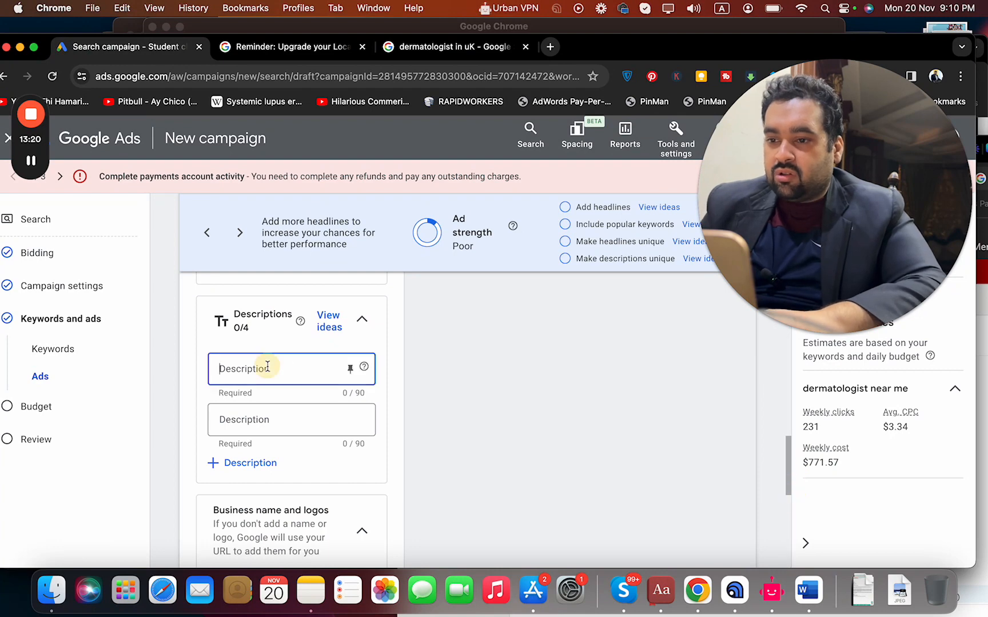
click(426, 47)
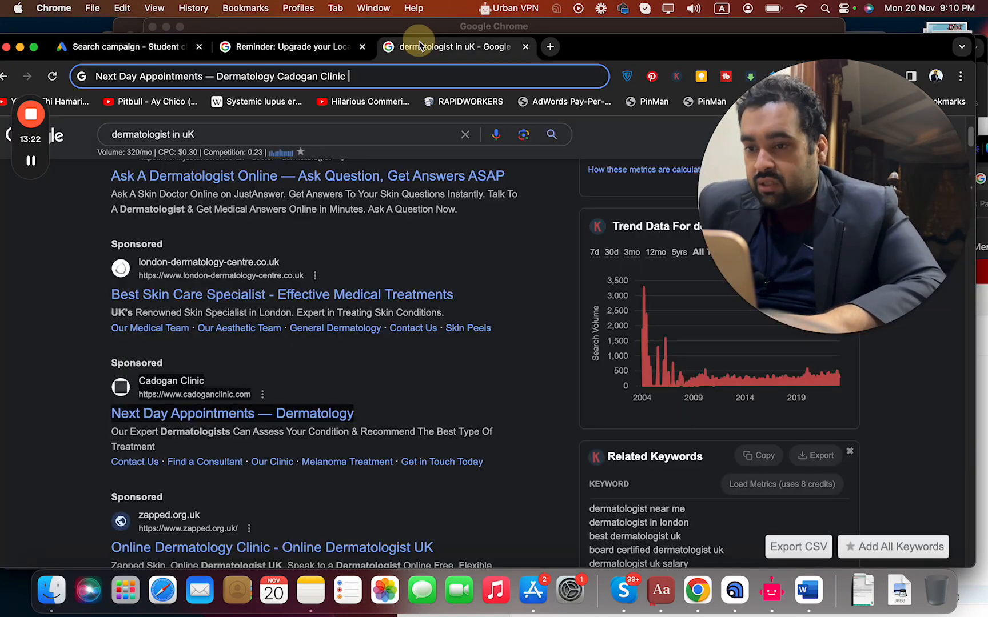
triple_click(113, 439)
key(super+c)
click(131, 47)
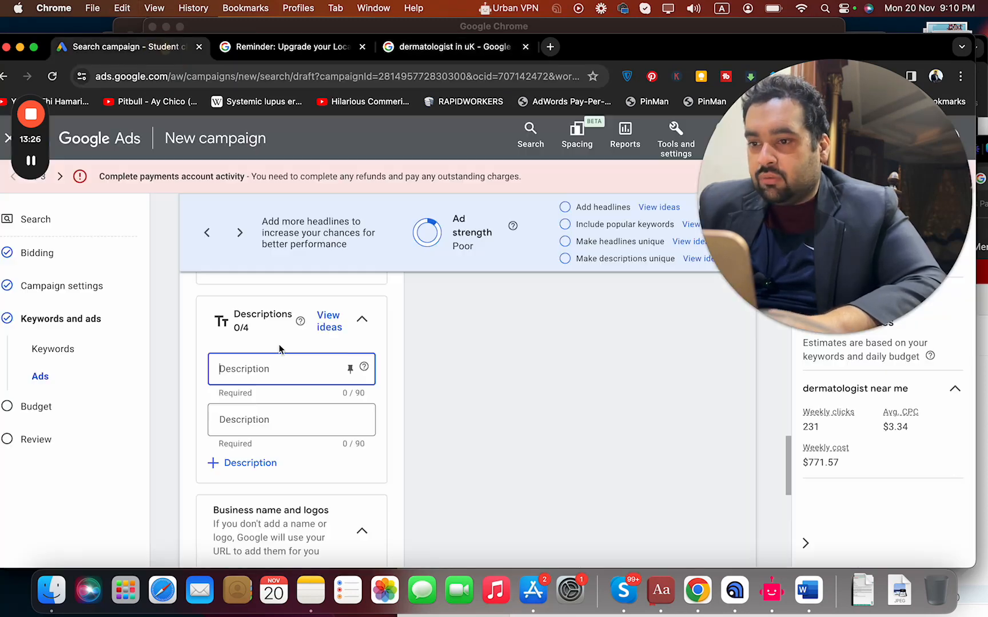
key(super+v)
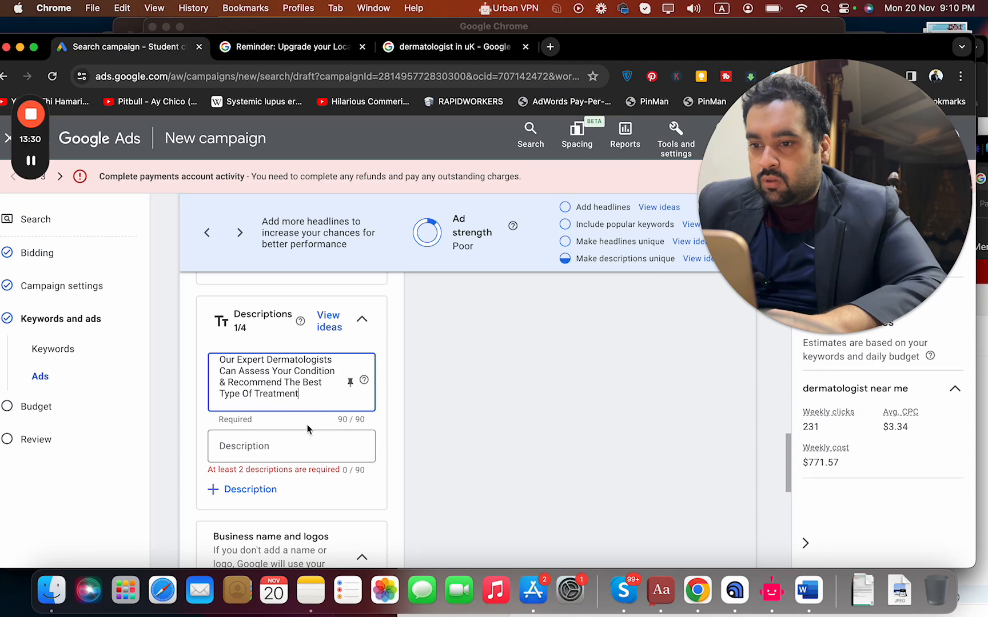
Enter "Get Started With Us. Schedule an appointment" as the ad's second description.
click(300, 443)
text(Get S)
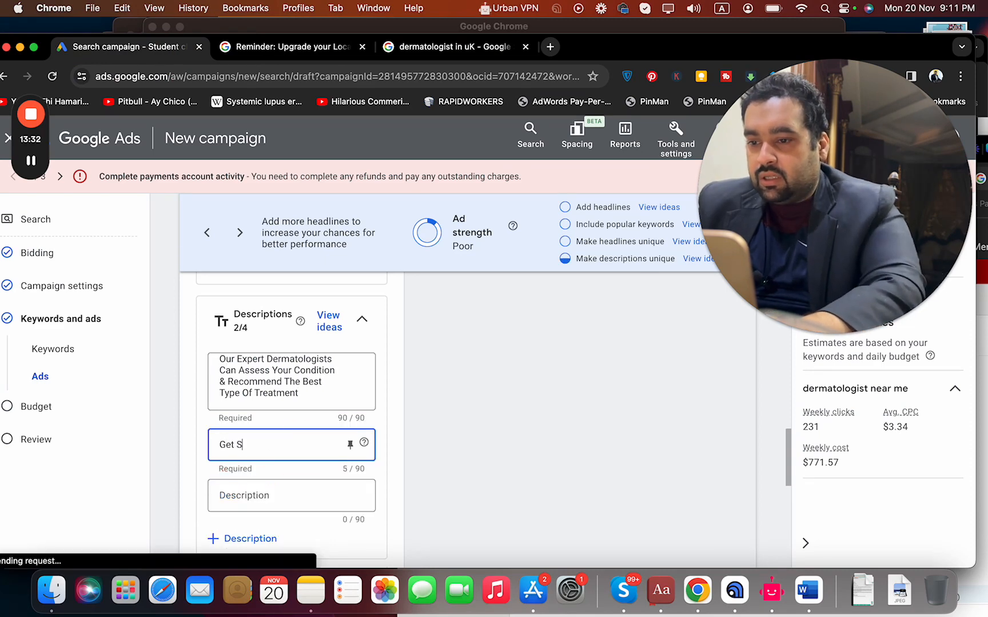
text(tar)
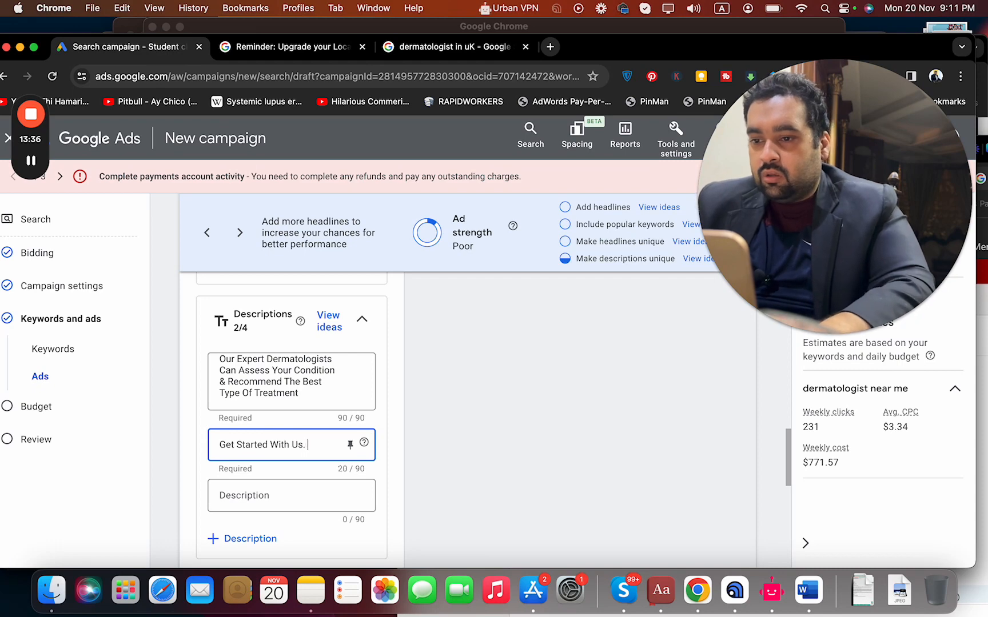
text(ted With U)
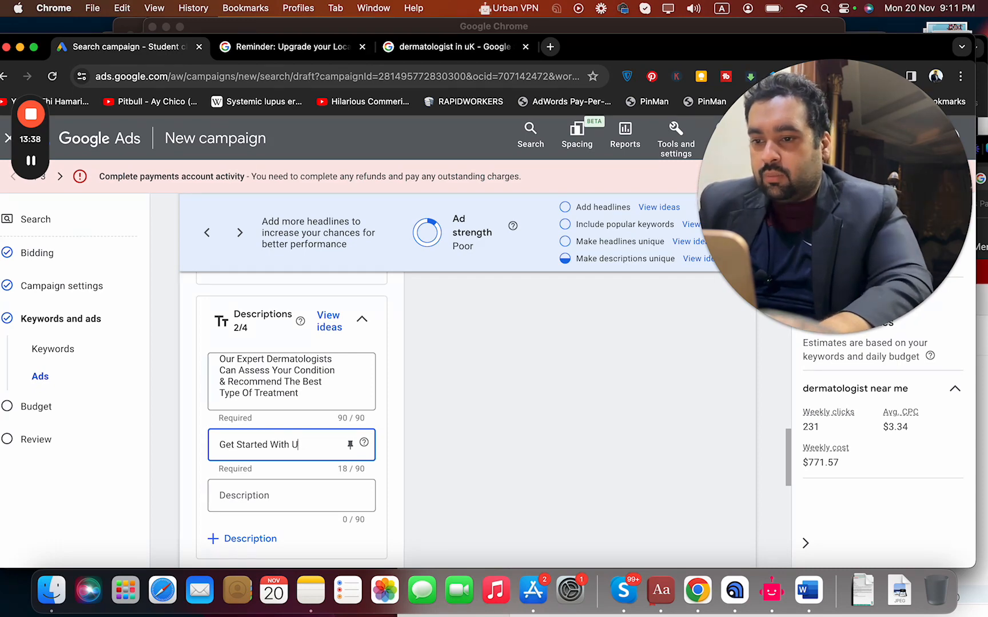
text(s. Schedule an APP)
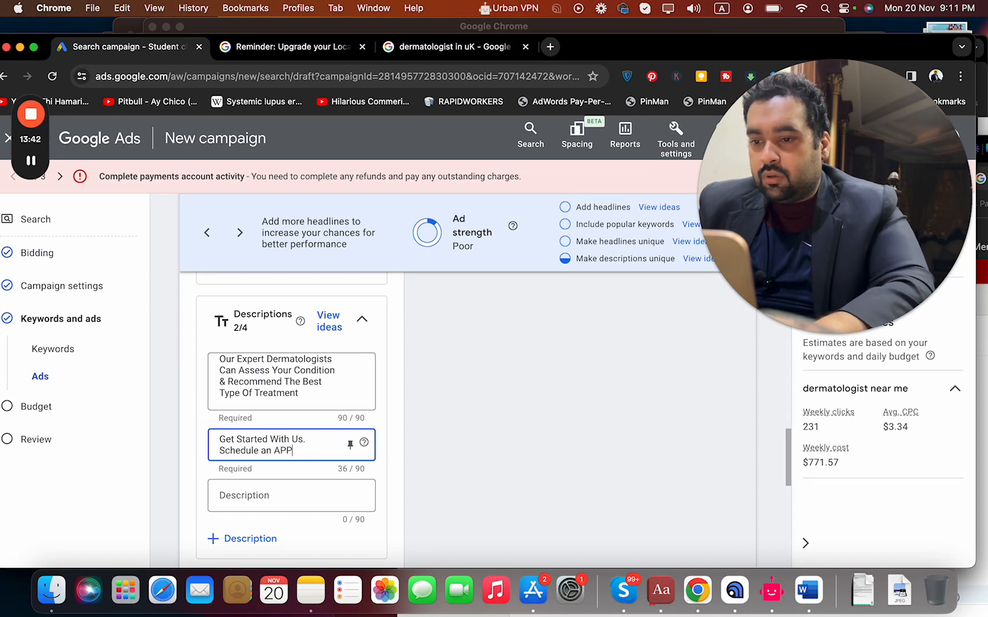
key(BackSpace)
key(BackSpace)
key(BackSpace)
key(BackSpace)
text(appointment)
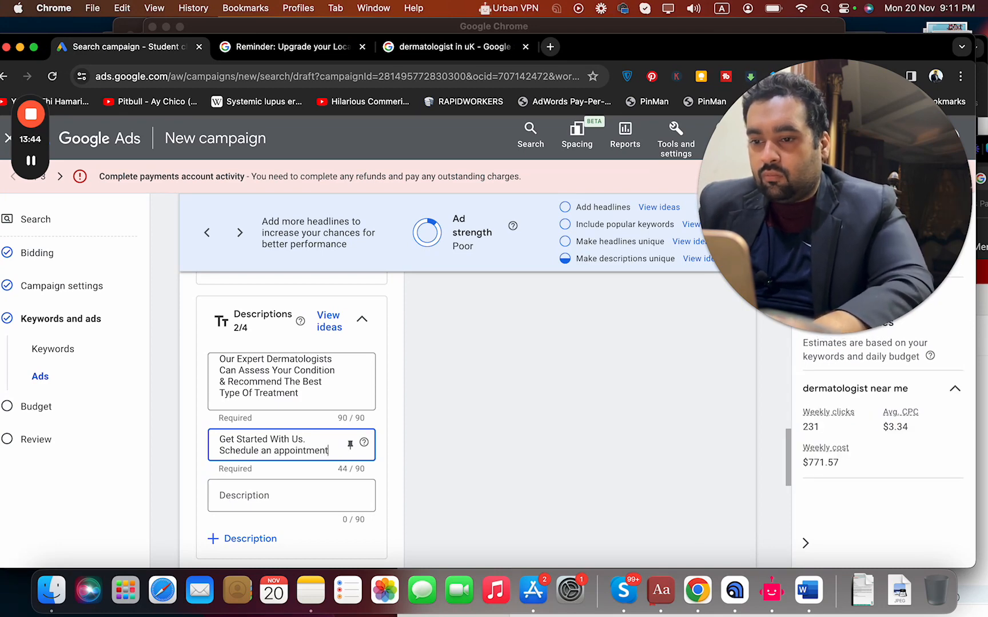
Review the ad's additional asset types, such as calls, lead forms and apps, and finish the ad.
click(785, 494)
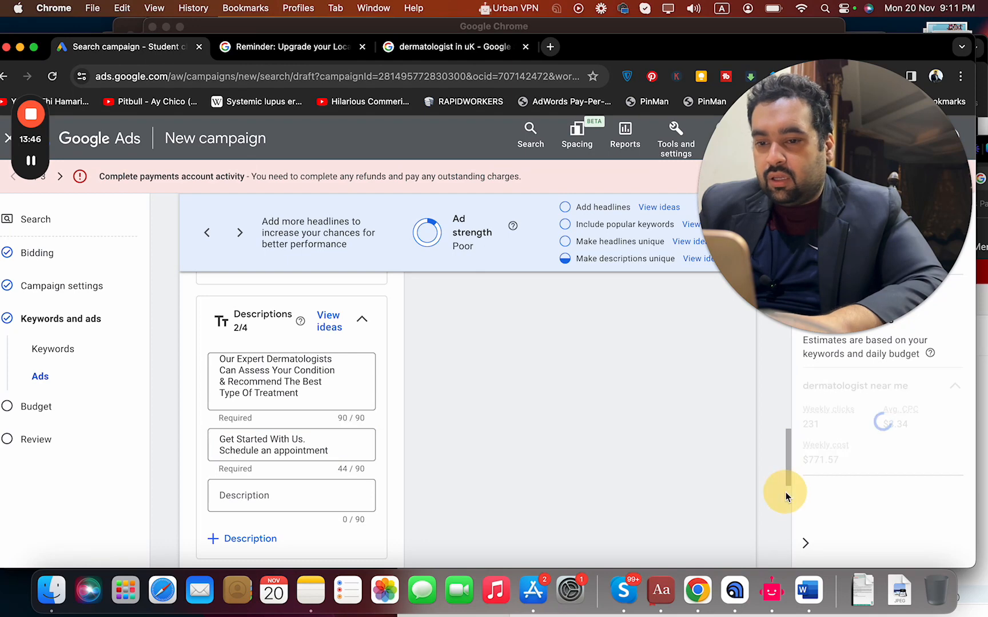
drag(787, 508, 778, 535)
click(224, 399)
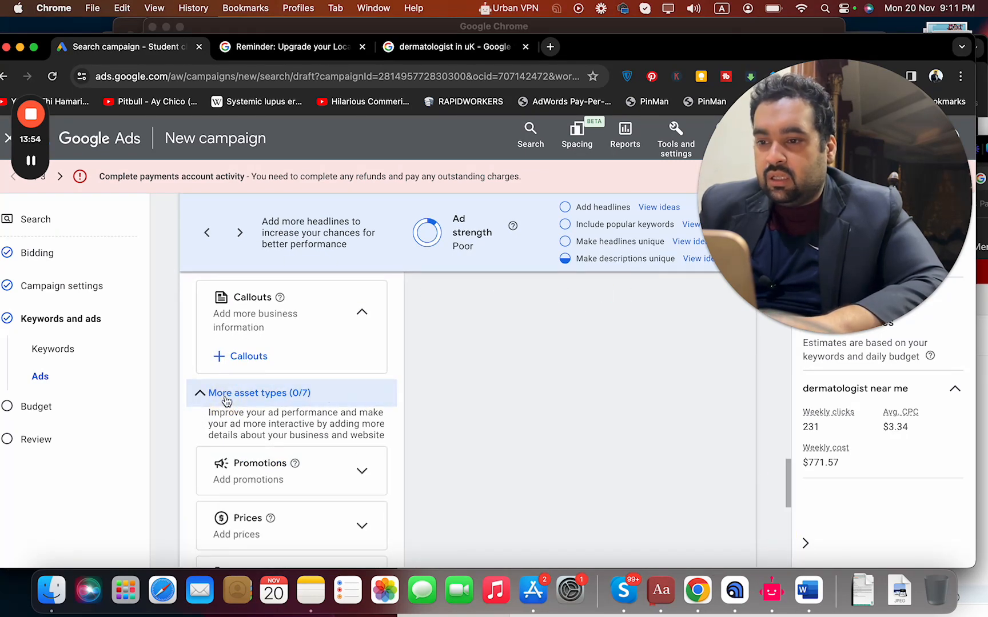
drag(784, 474, 783, 502)
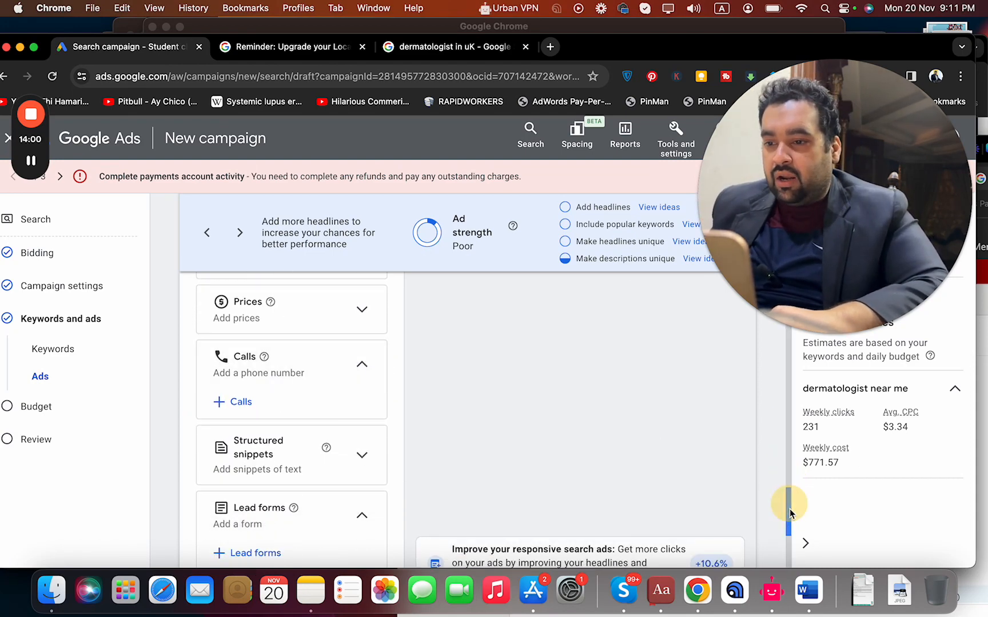
scroll(789, 512, down, 5)
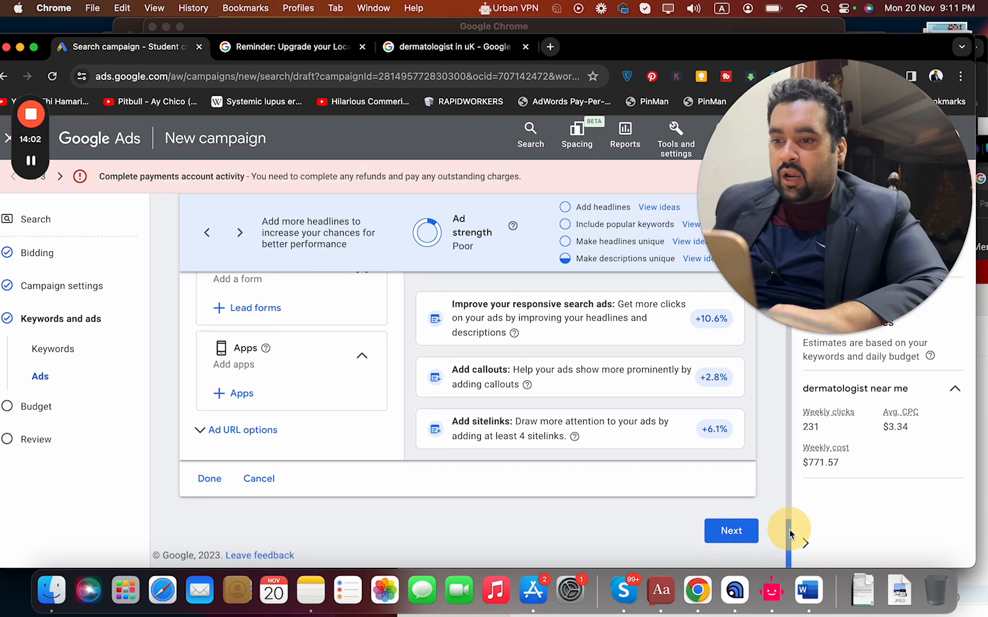
click(197, 431)
click(199, 439)
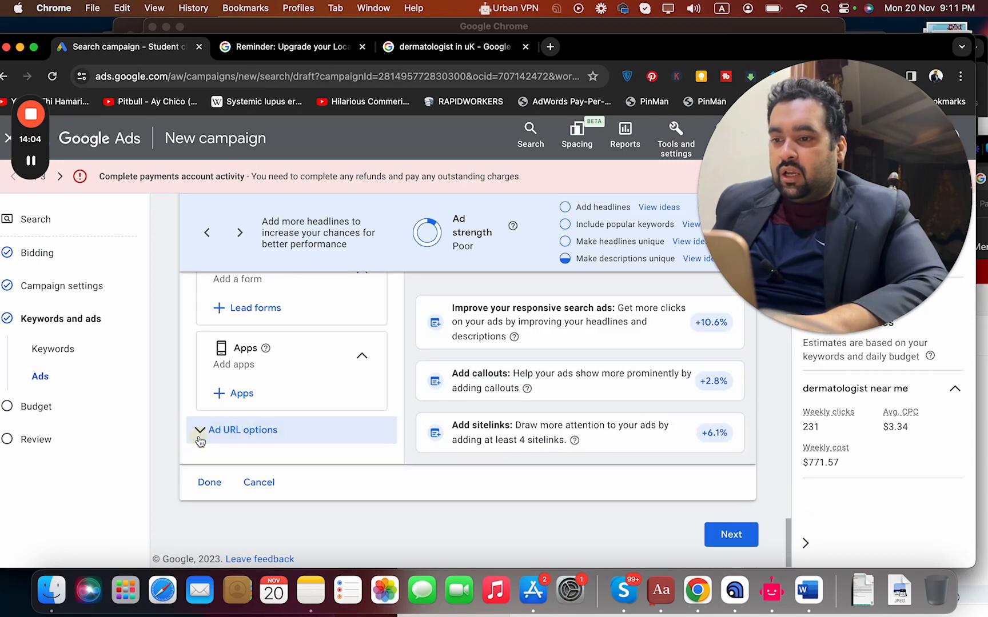
click(208, 482)
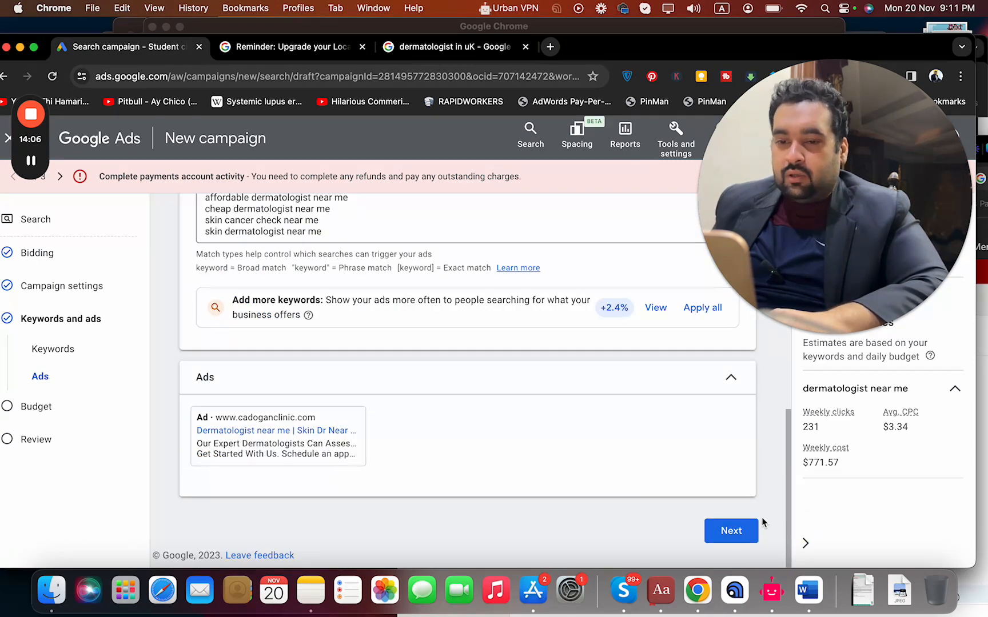
Proceed to the budget settings, keep the recommended average daily budget of $110.22, and continue to the campaign review.
click(746, 537)
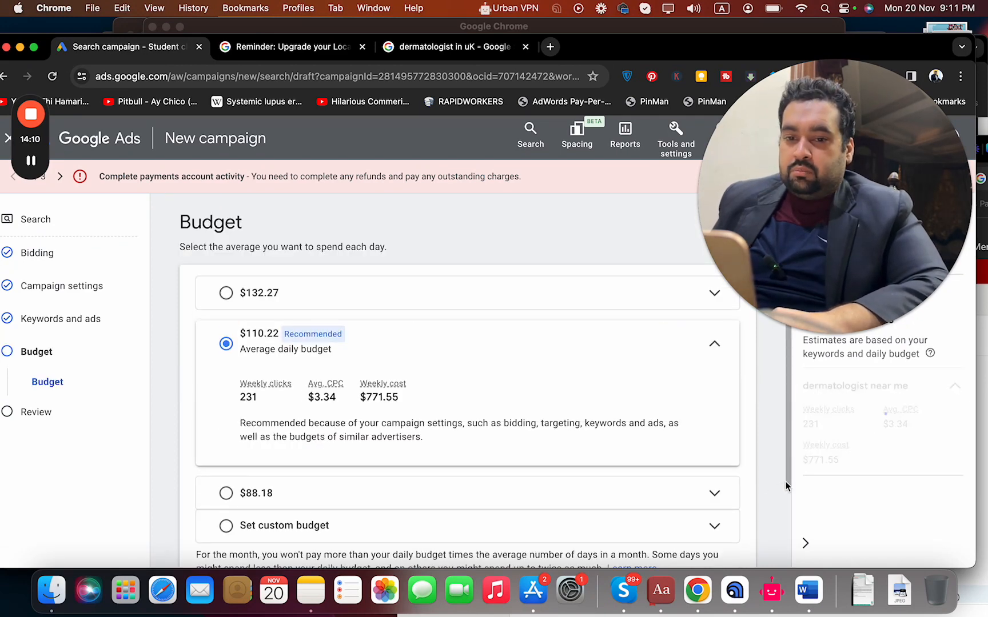
drag(786, 482, 787, 557)
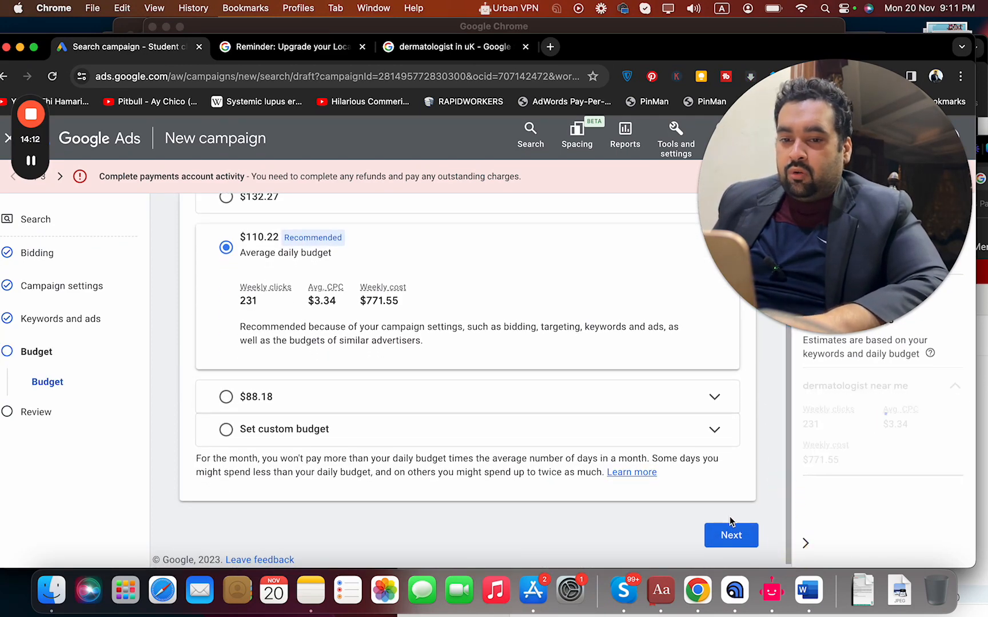
click(731, 536)
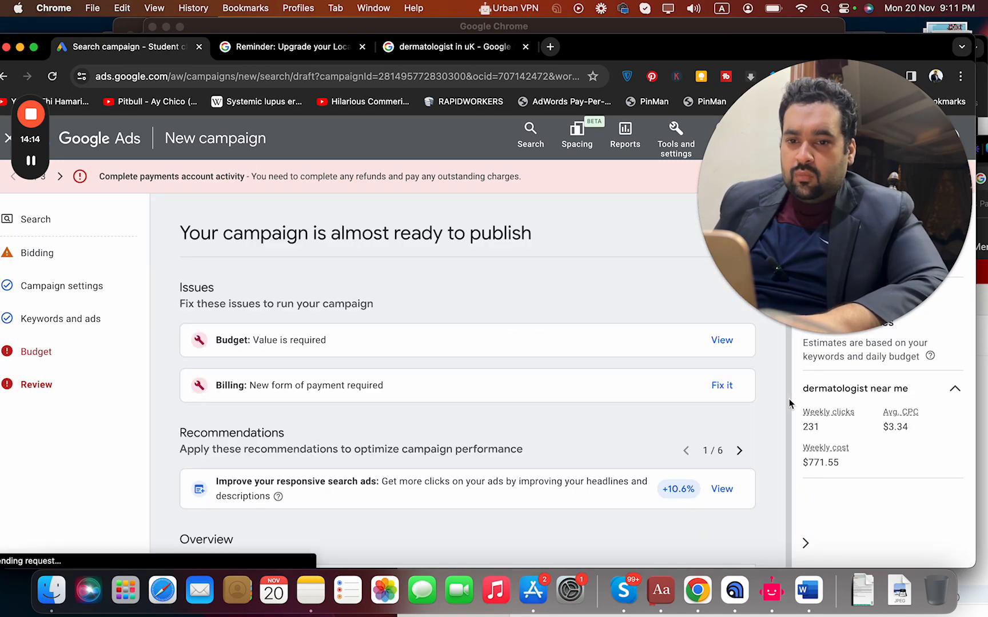
Review the campaign summary and publish the campaign despite the missing billing information.
click(788, 469)
click(789, 469)
drag(788, 469, 773, 574)
drag(780, 526, 921, 183)
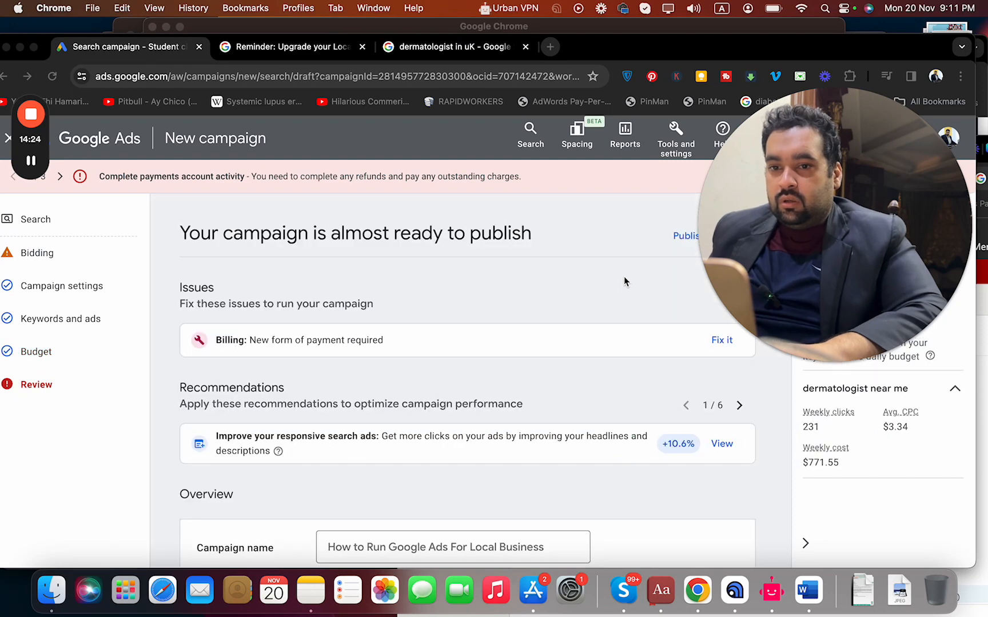
click(683, 236)
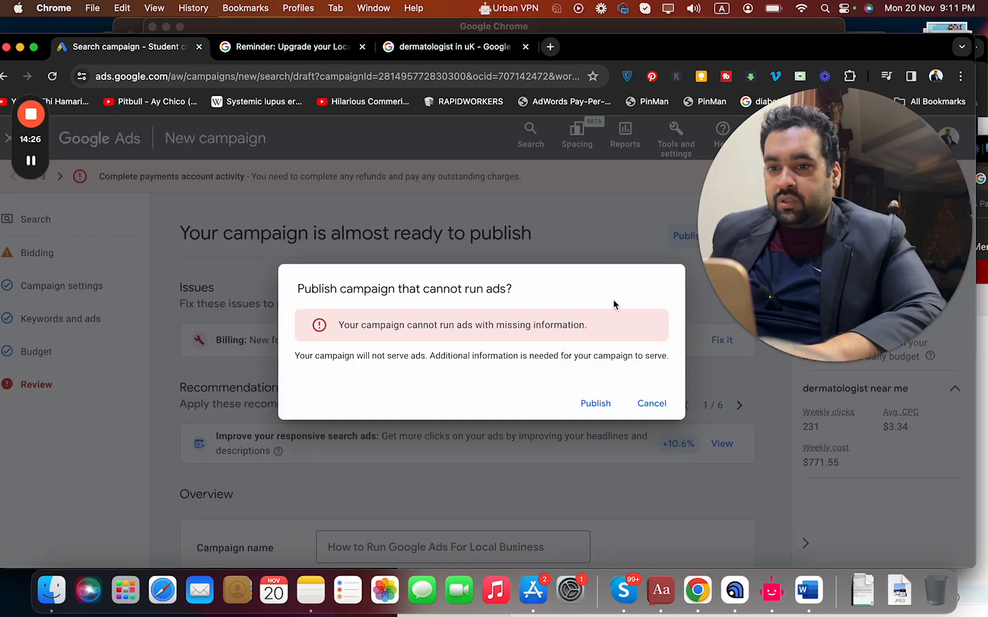
click(596, 404)
Switch to the Google results for "dermatologist in uK" and examine the sponsored ads down the page.
click(466, 47)
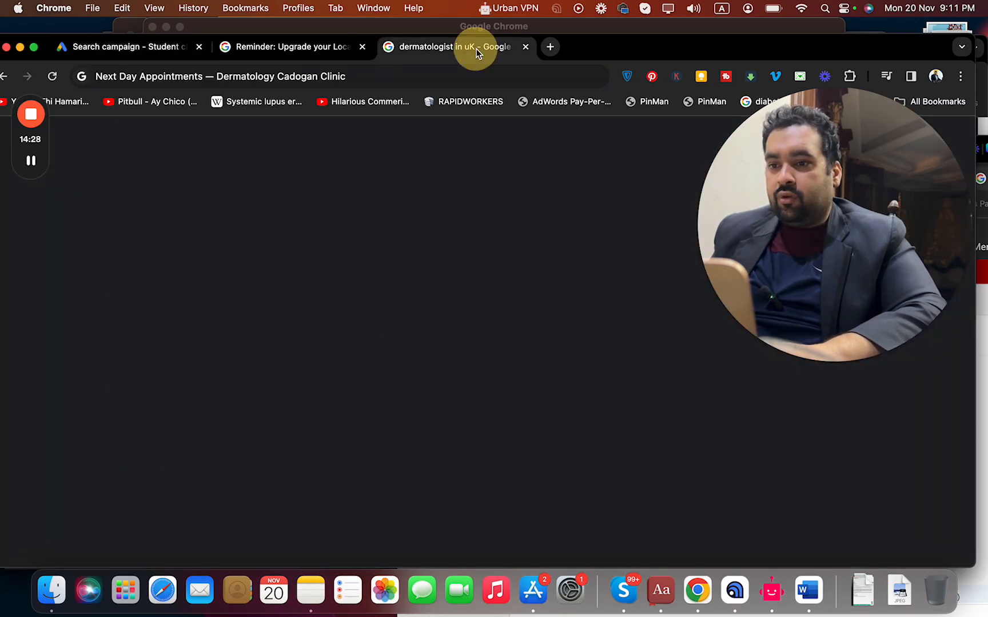
drag(829, 206, 730, 194)
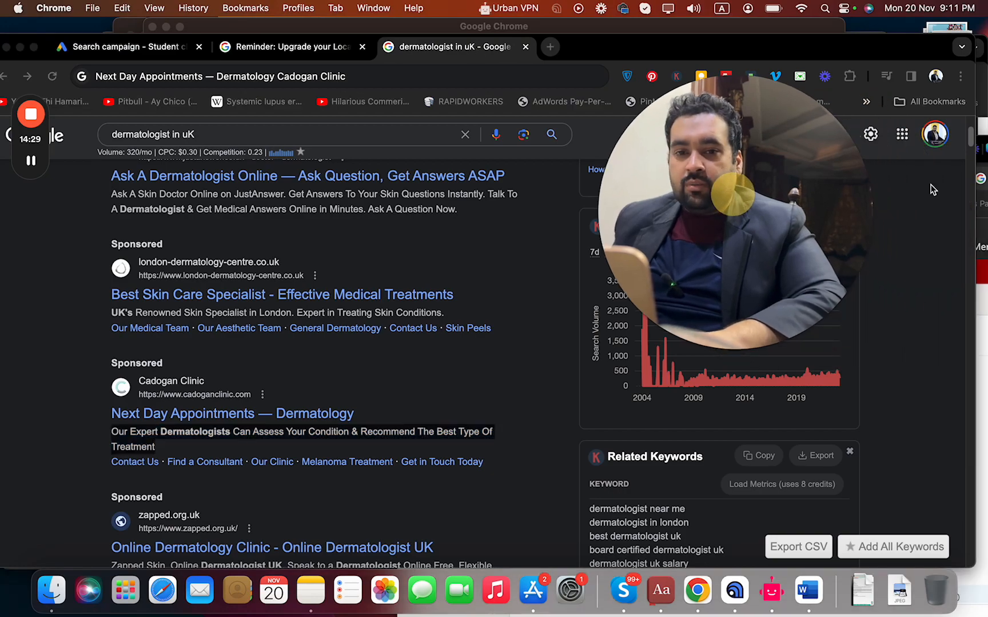
click(973, 135)
drag(973, 135, 971, 566)
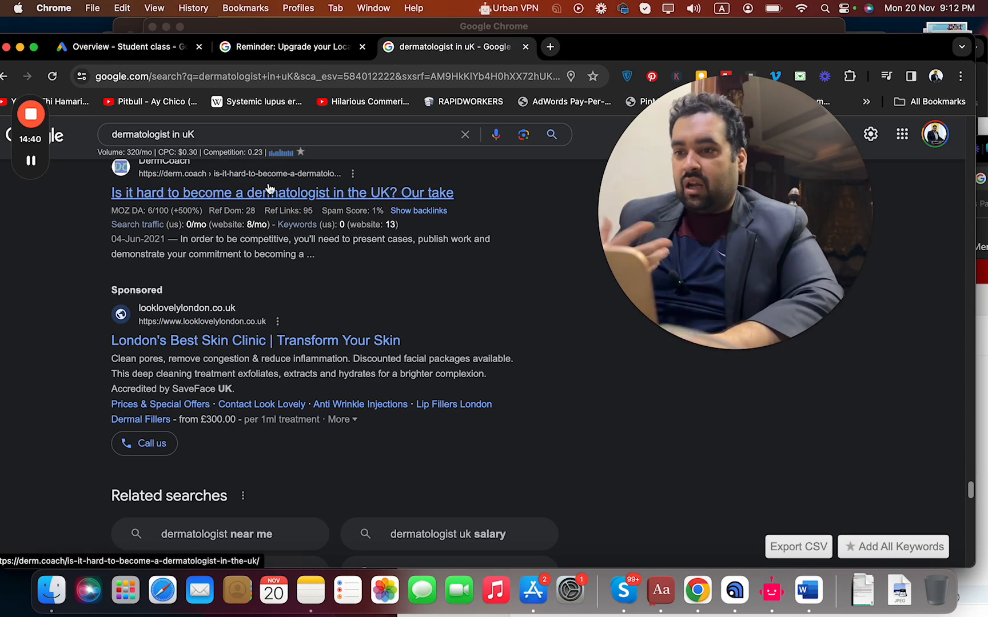
Search Google for "dermatologist in london" and examine the sponsored ads and their location details.
double_click(188, 133)
text(lon)
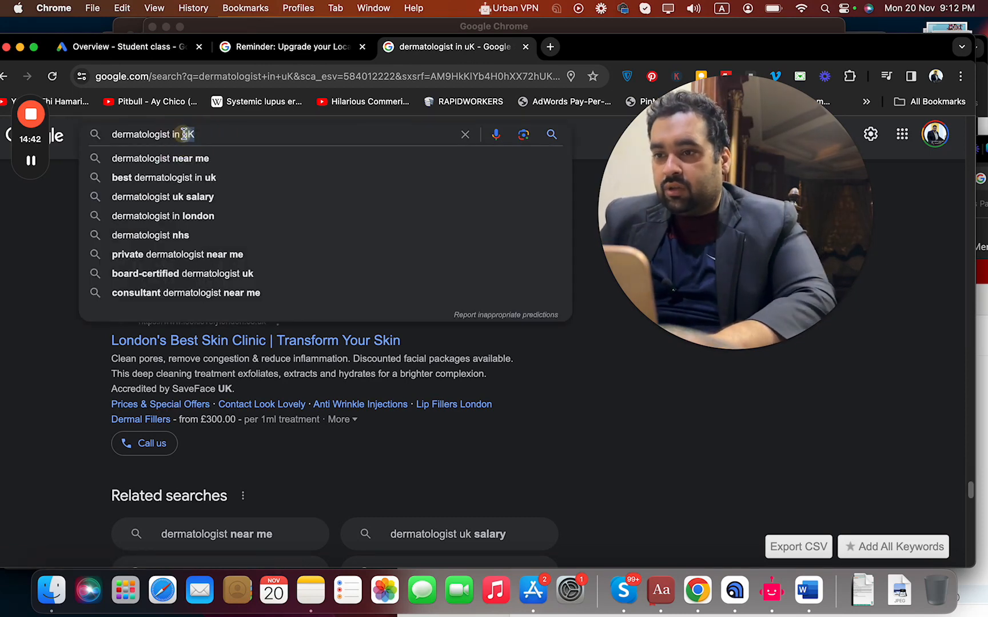
text(don)
key(Return)
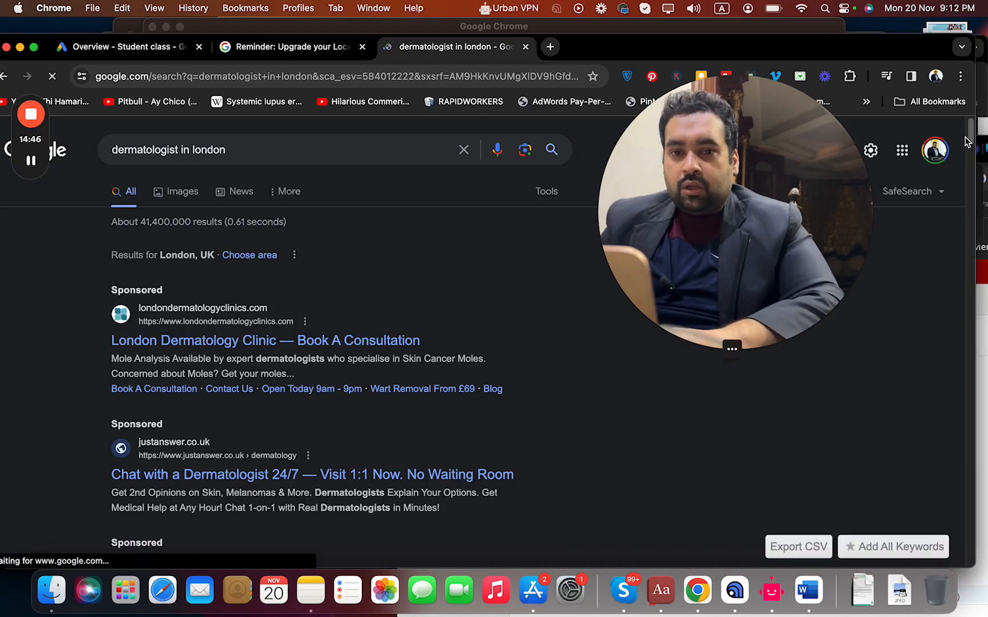
drag(970, 130, 928, 557)
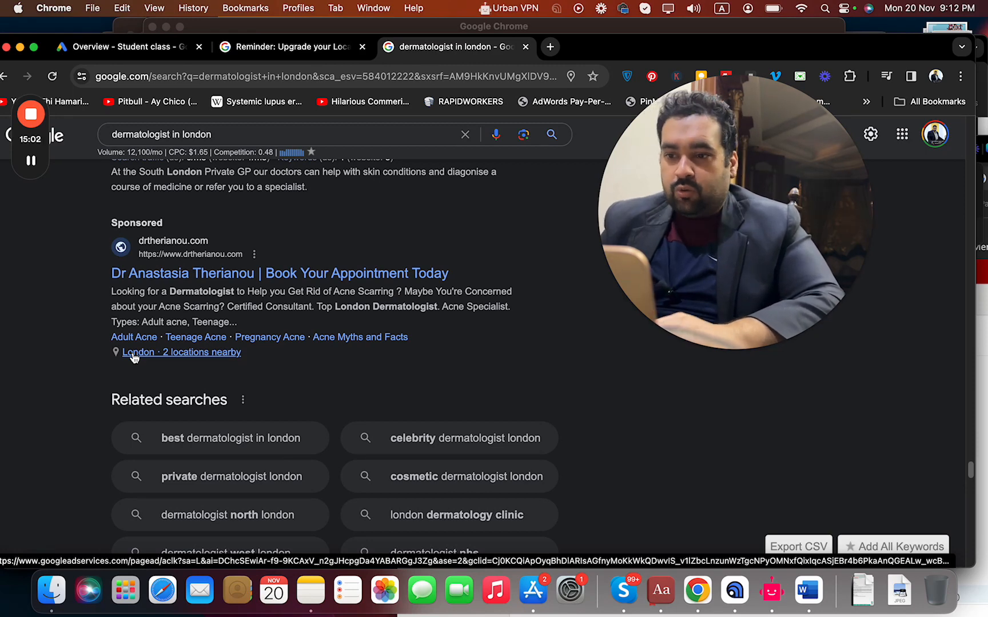
Return to the published campaign's overview in Google Ads and examine its diagnostic insights.
click(165, 52)
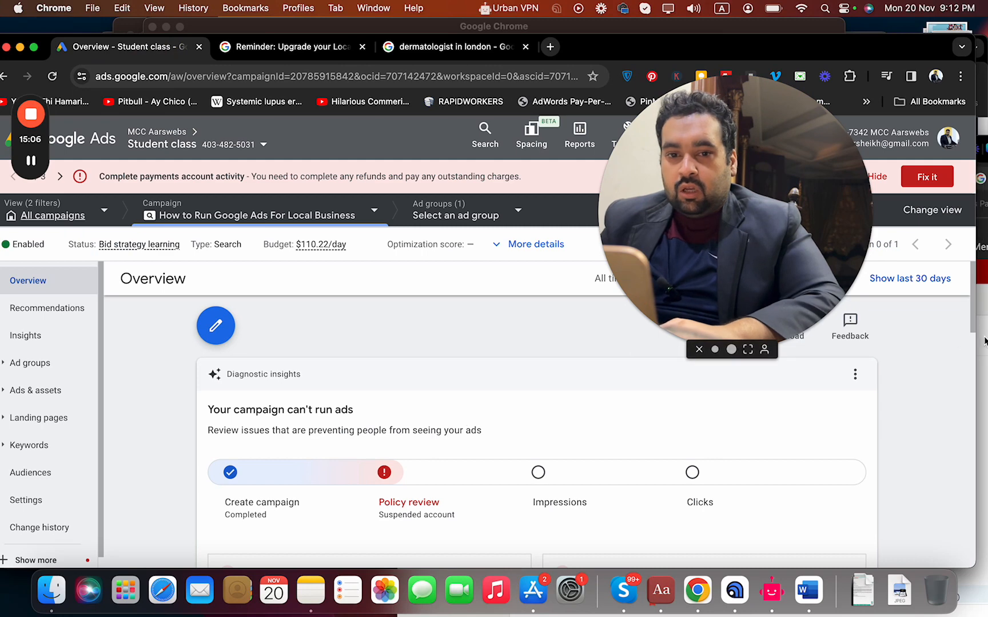
drag(976, 342, 963, 380)
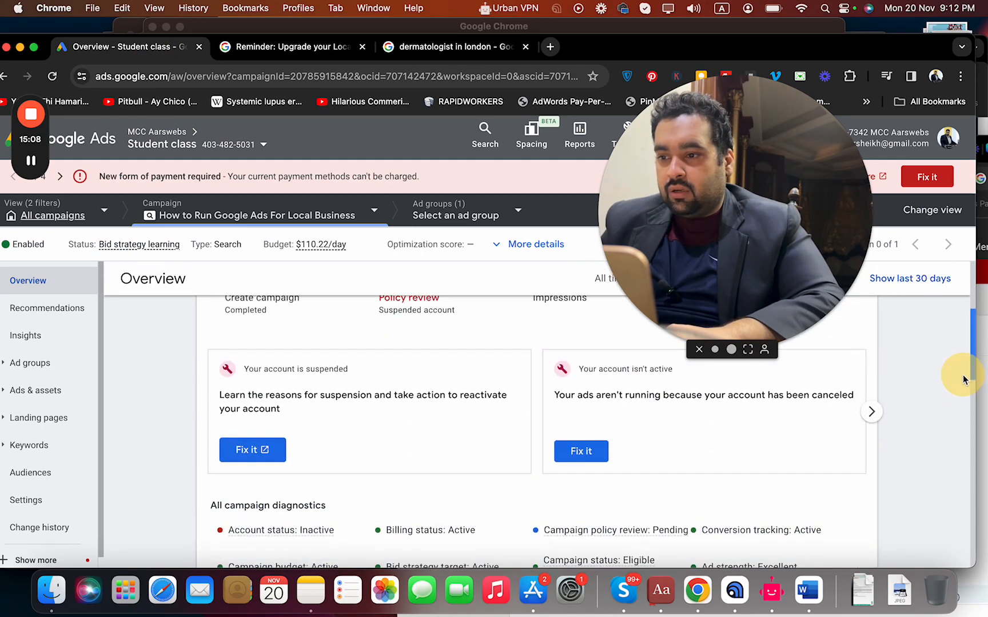
Open the campaign's audience demographics for editing in the "dermatologist near me" ad group.
click(74, 476)
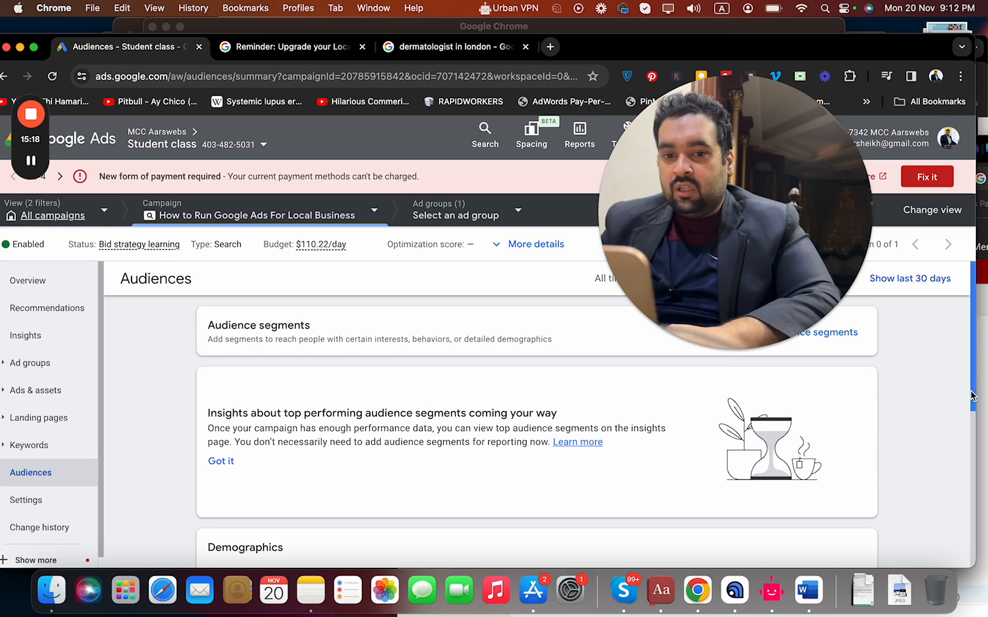
drag(965, 404, 954, 532)
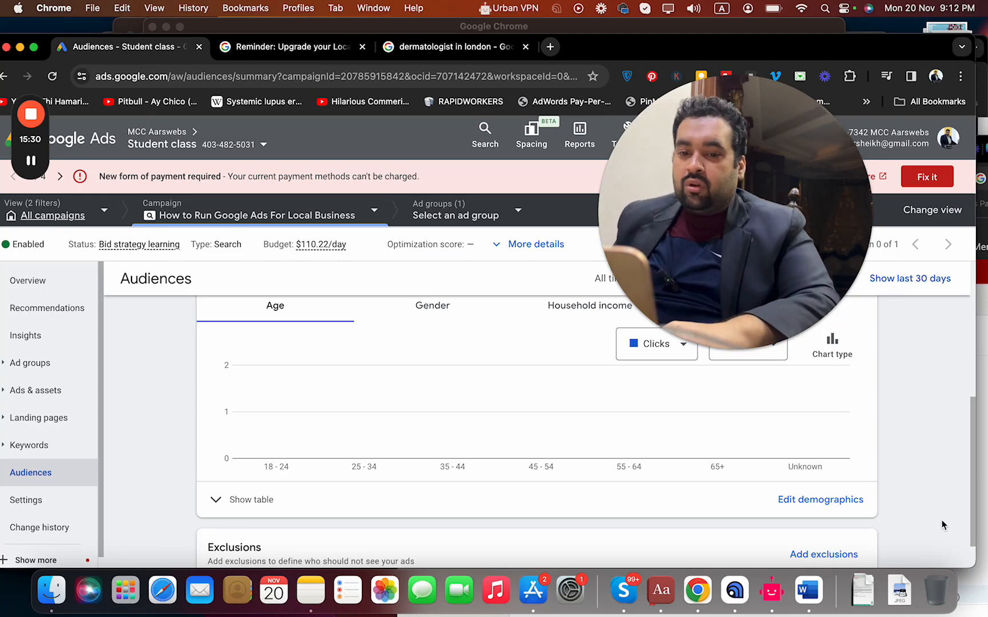
click(840, 503)
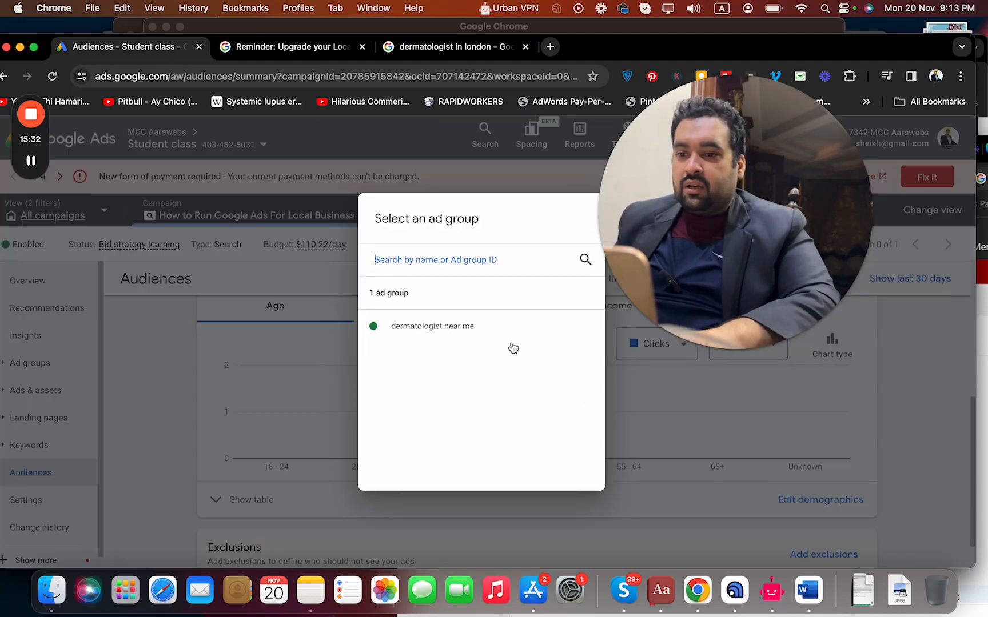
click(512, 331)
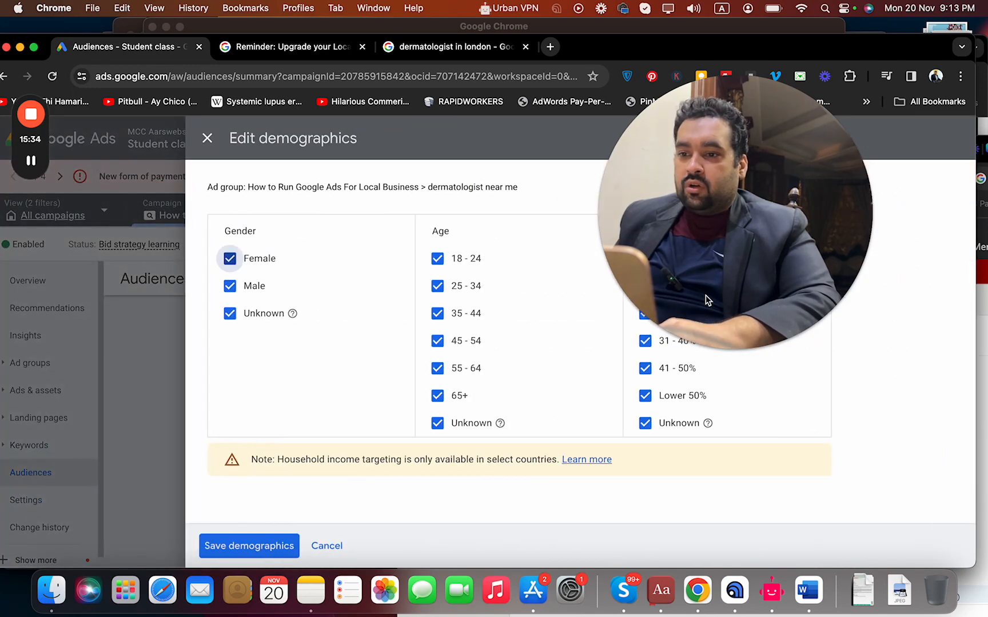
drag(835, 223, 954, 95)
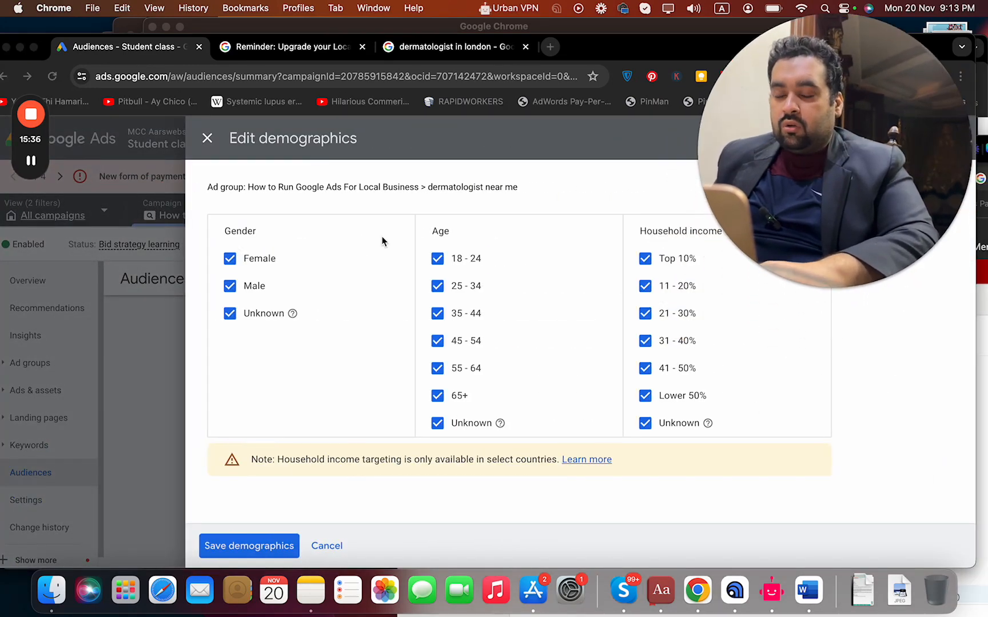
Exclude the Male and Unknown genders so that only Female is targeted, and save the demographics.
click(242, 292)
click(229, 314)
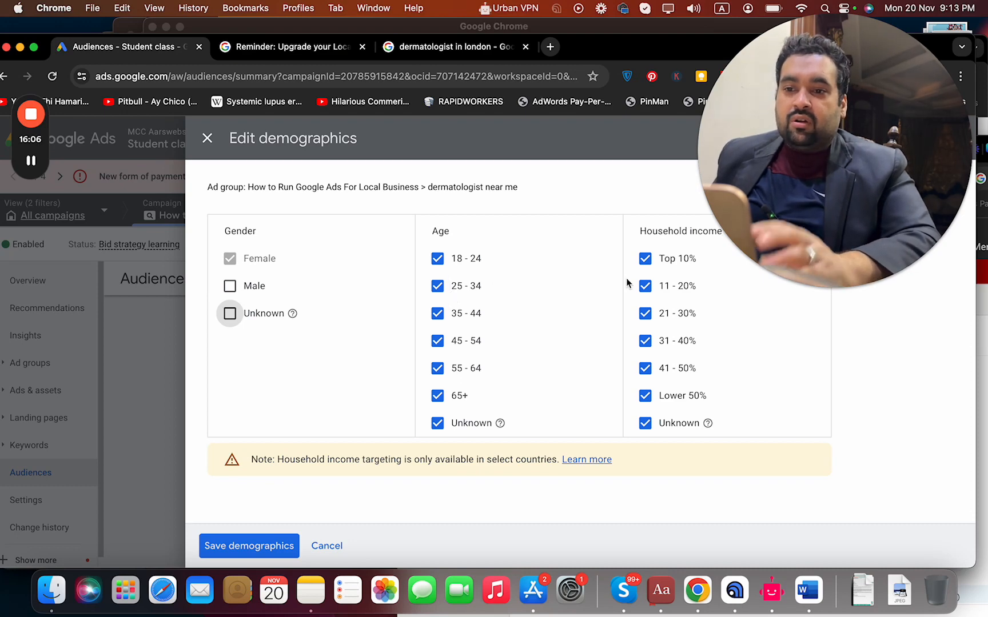
click(267, 547)
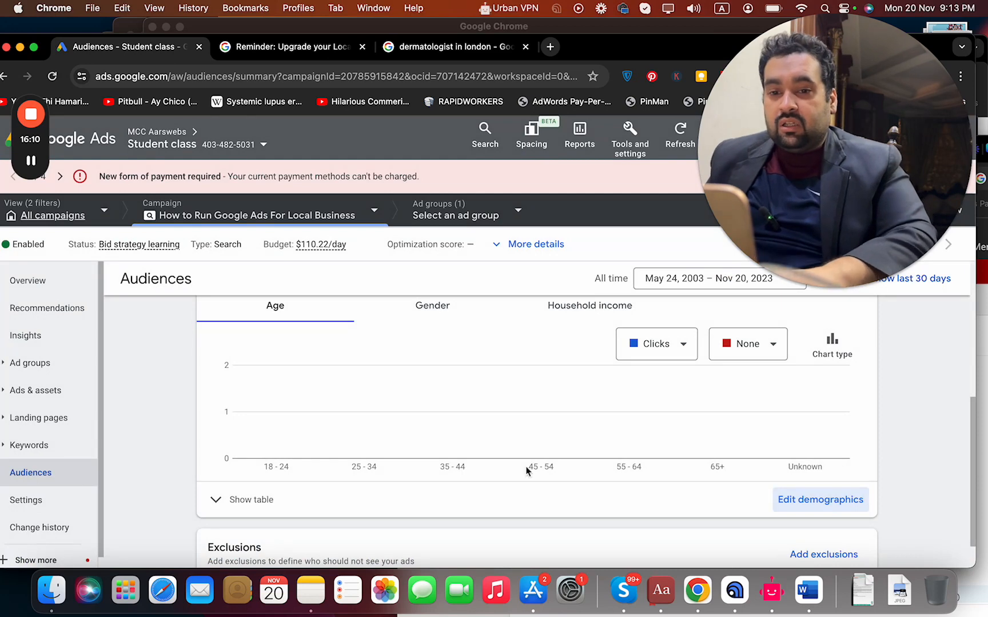
drag(967, 474, 977, 320)
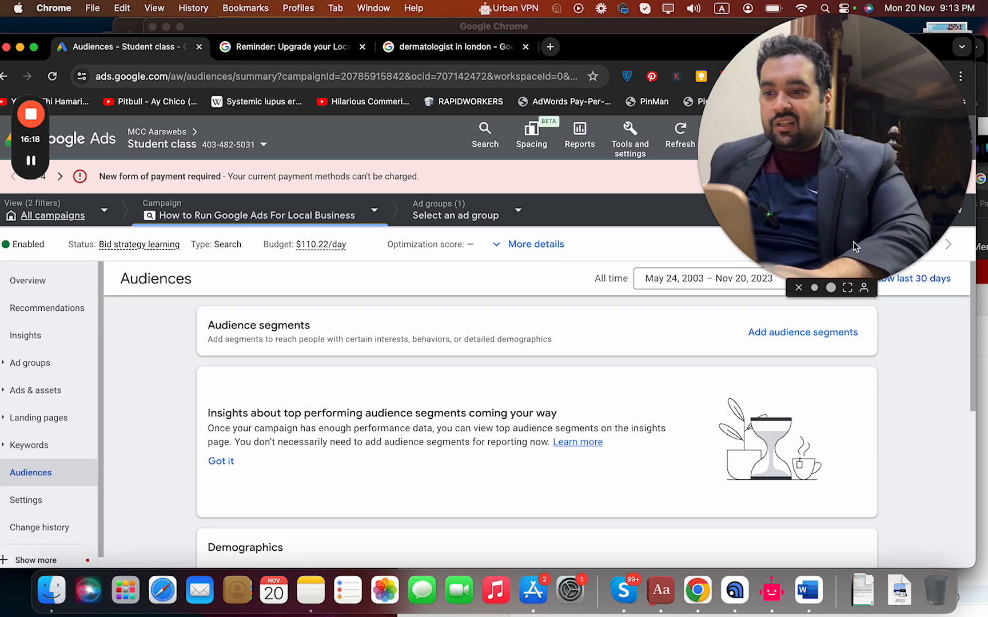
click(846, 288)
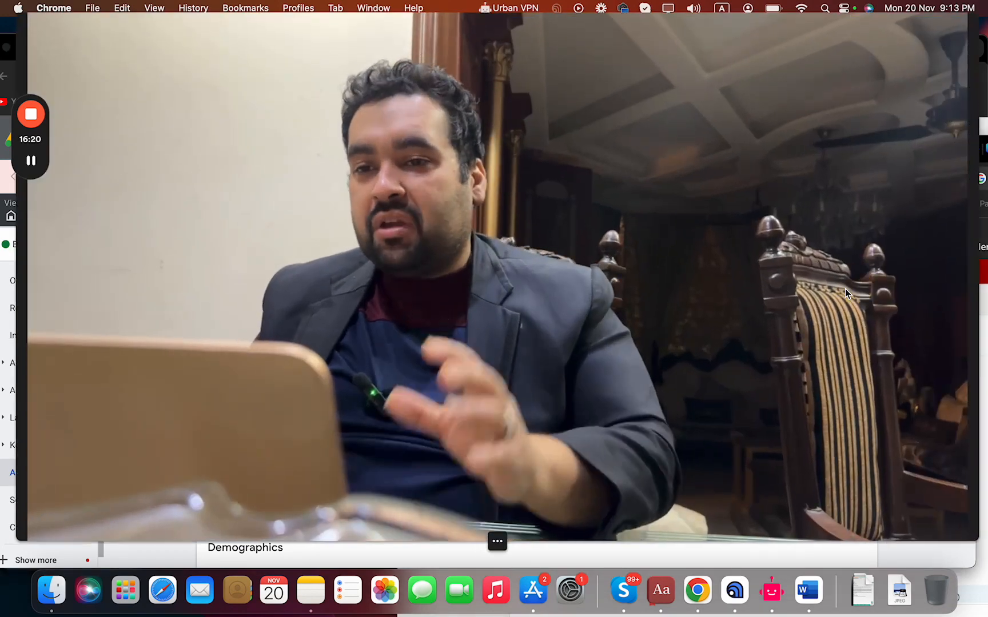